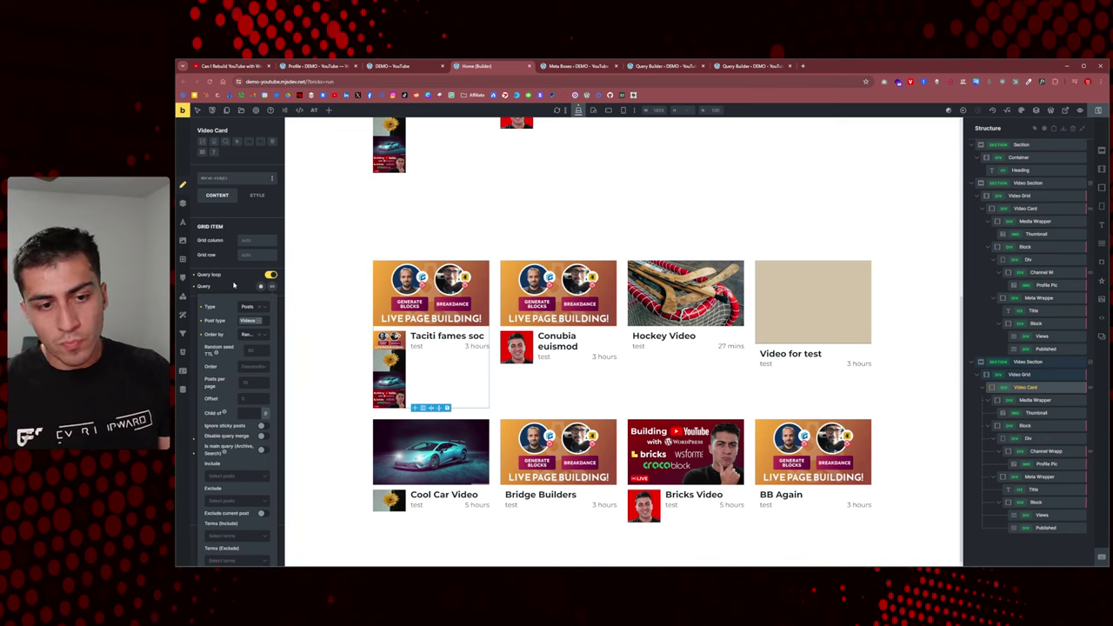
Step: Inspect the Home page's two video sections and the query loop settings of their Video Card elements
click(234, 286)
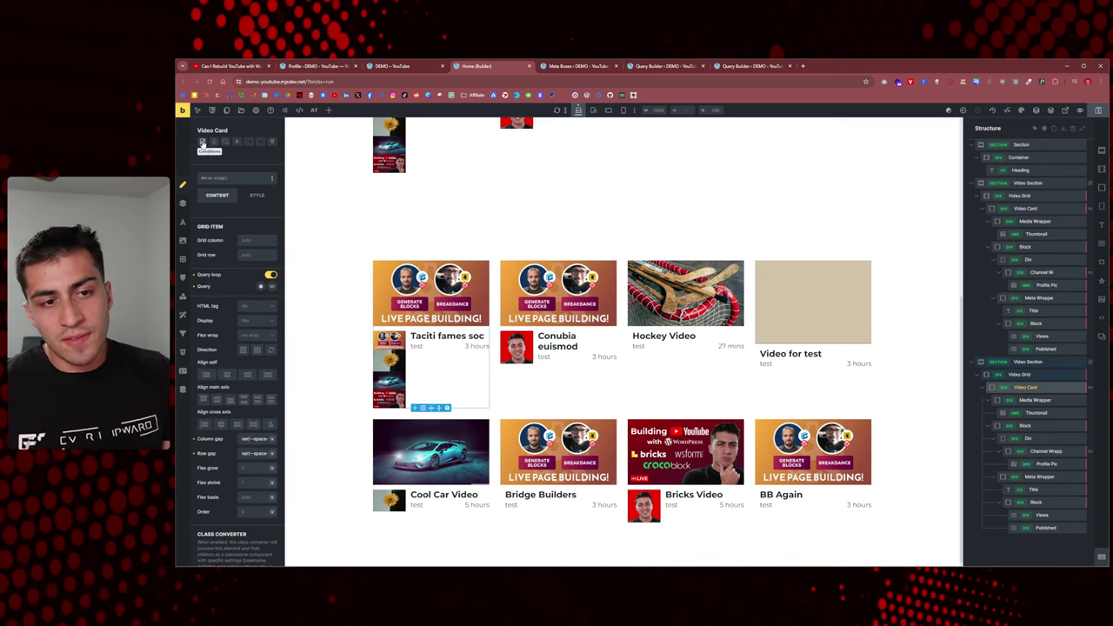
click(999, 364)
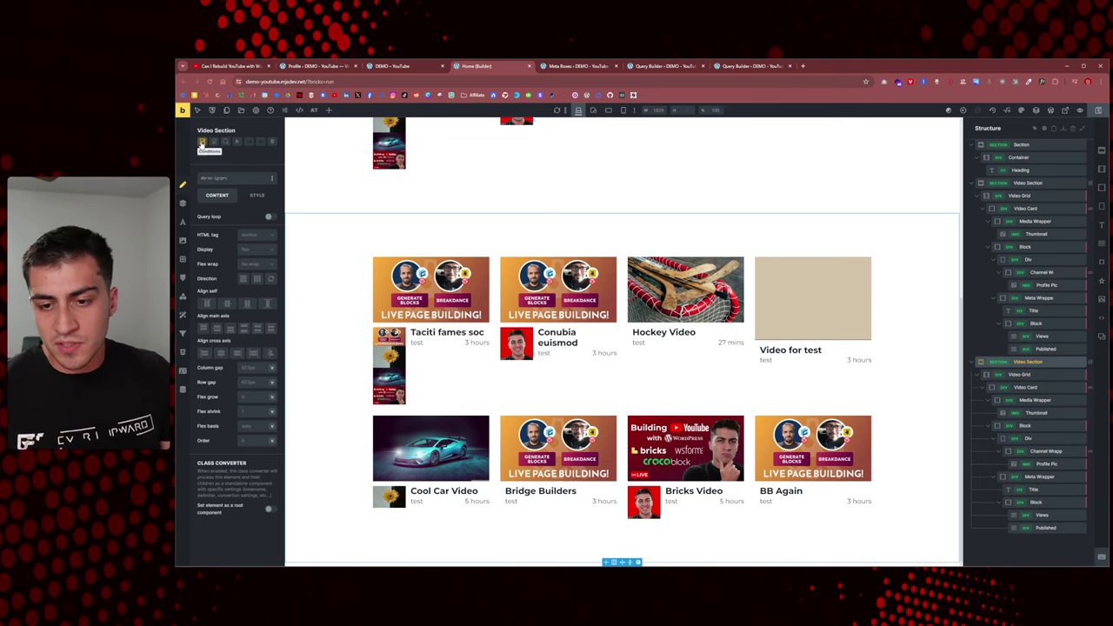
scroll(660, 306, up, 4)
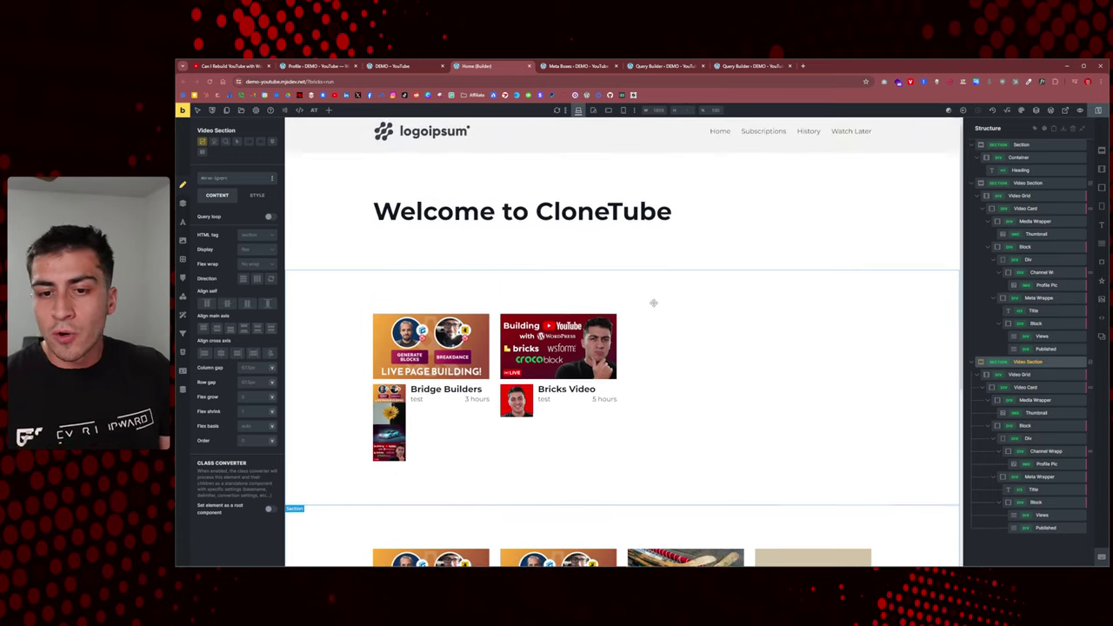
scroll(652, 306, up, 1)
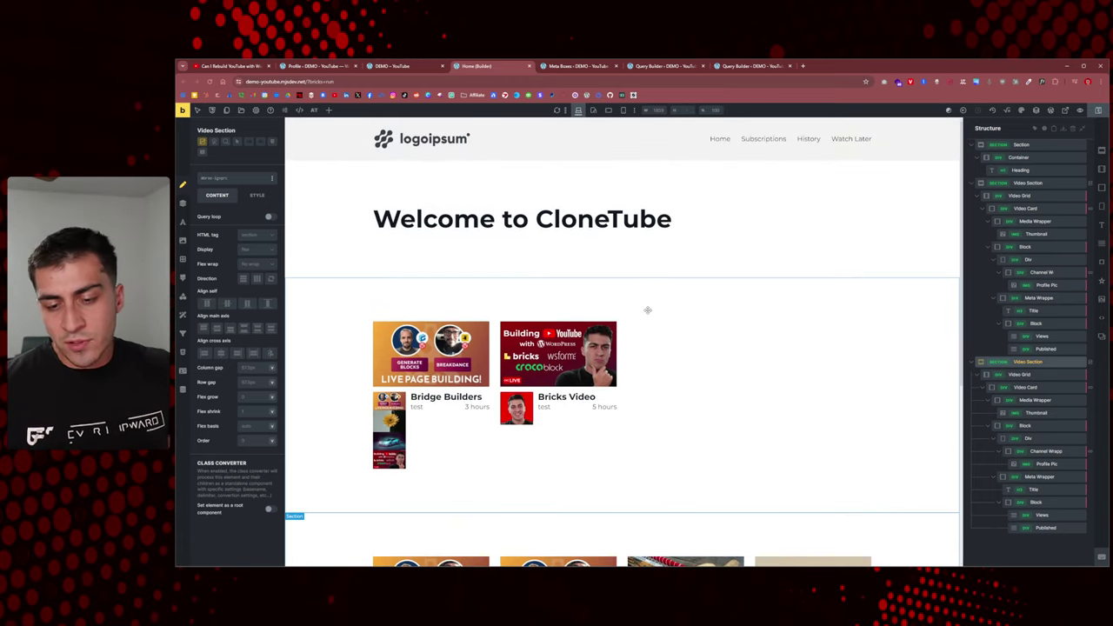
scroll(660, 342, down, 2)
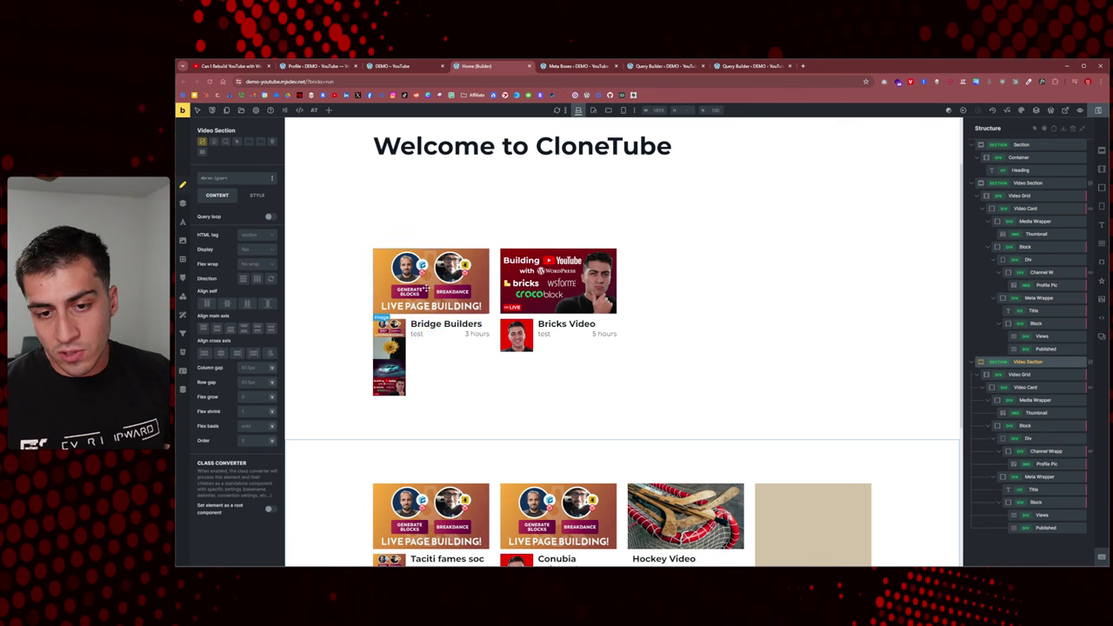
click(1030, 209)
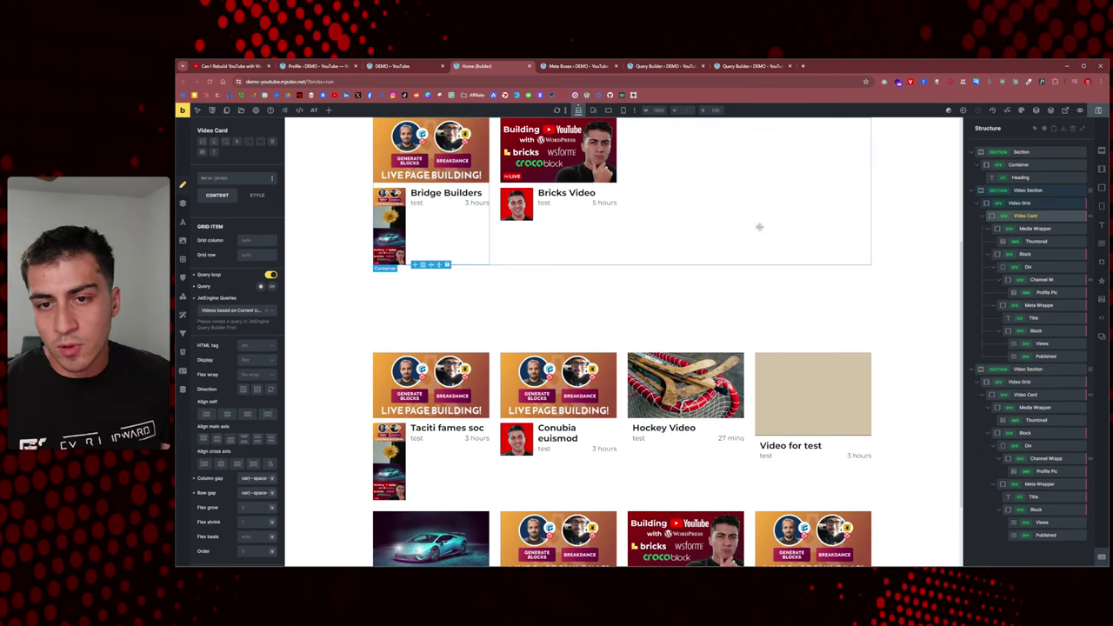
scroll(626, 224, up, 1)
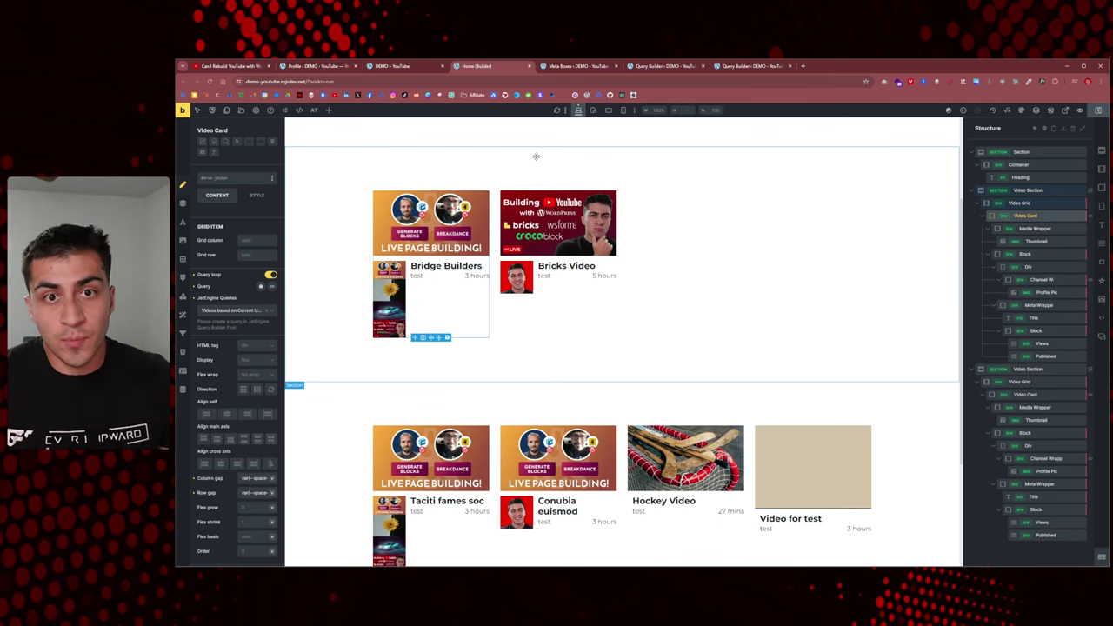
Step: Open the site's dashboard and the Videos list in new tabs, and review the Hockey Video post's fields
click(378, 67)
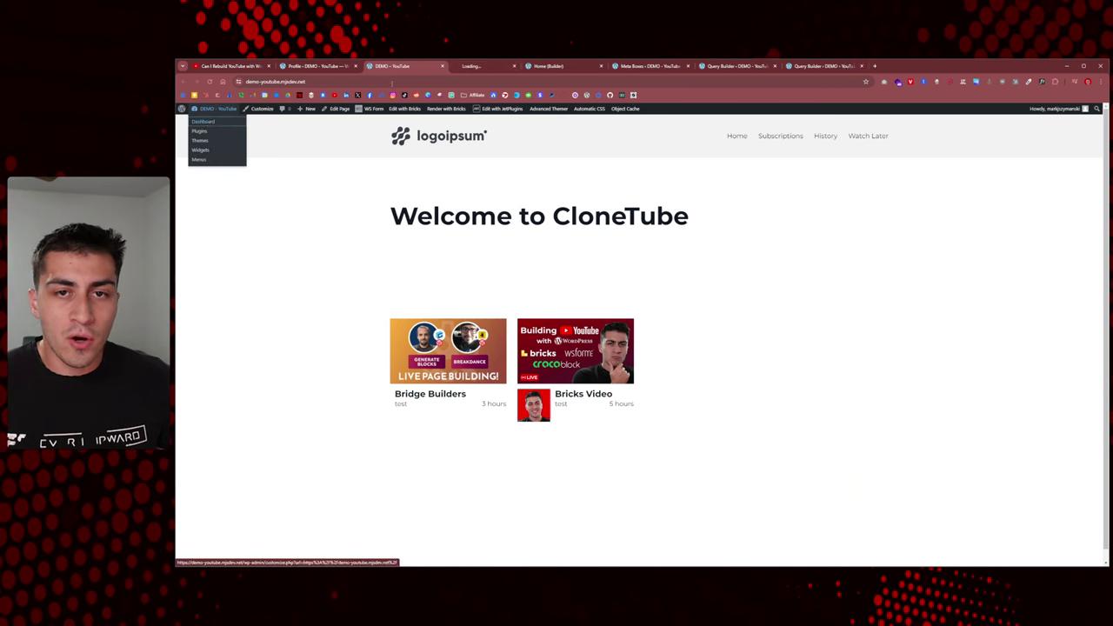
middle_click(208, 118)
click(431, 67)
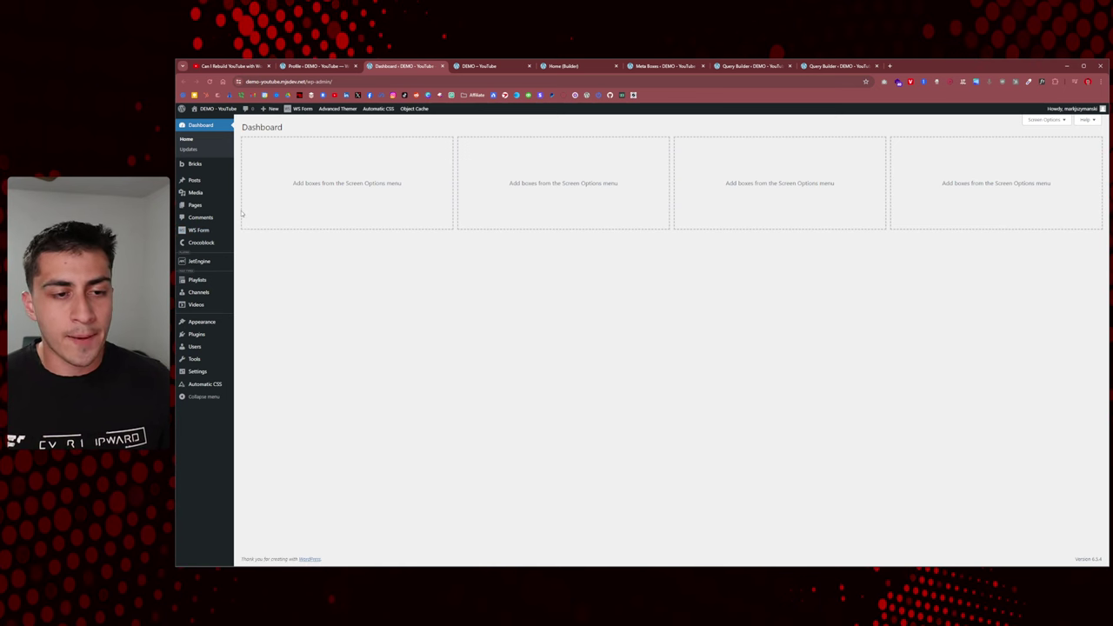
mouse_move(208, 302)
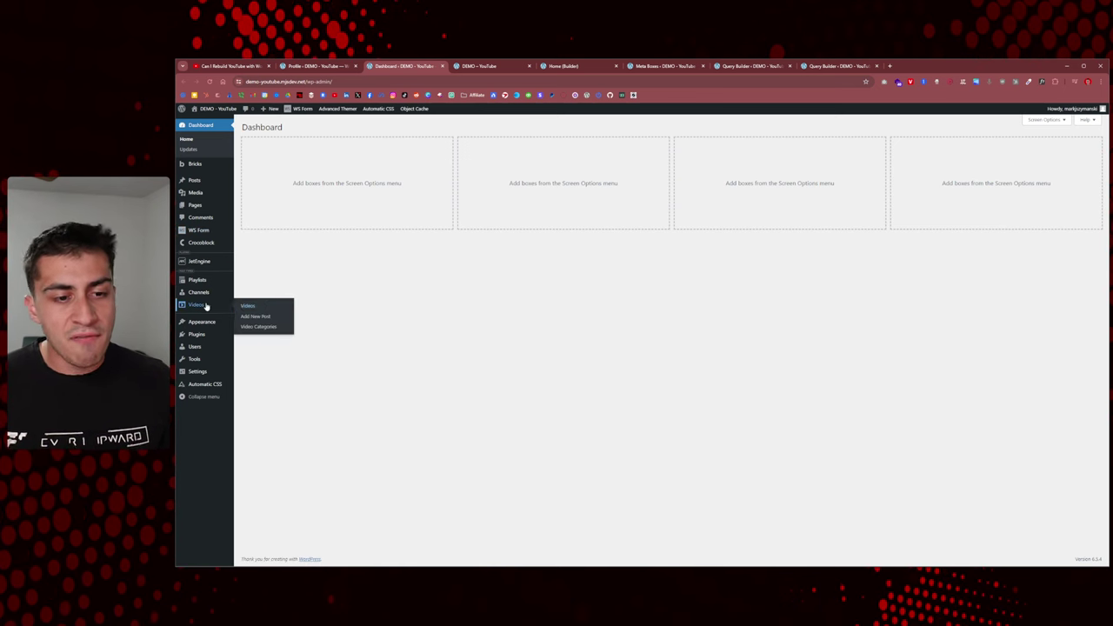
ctrl+click(259, 306)
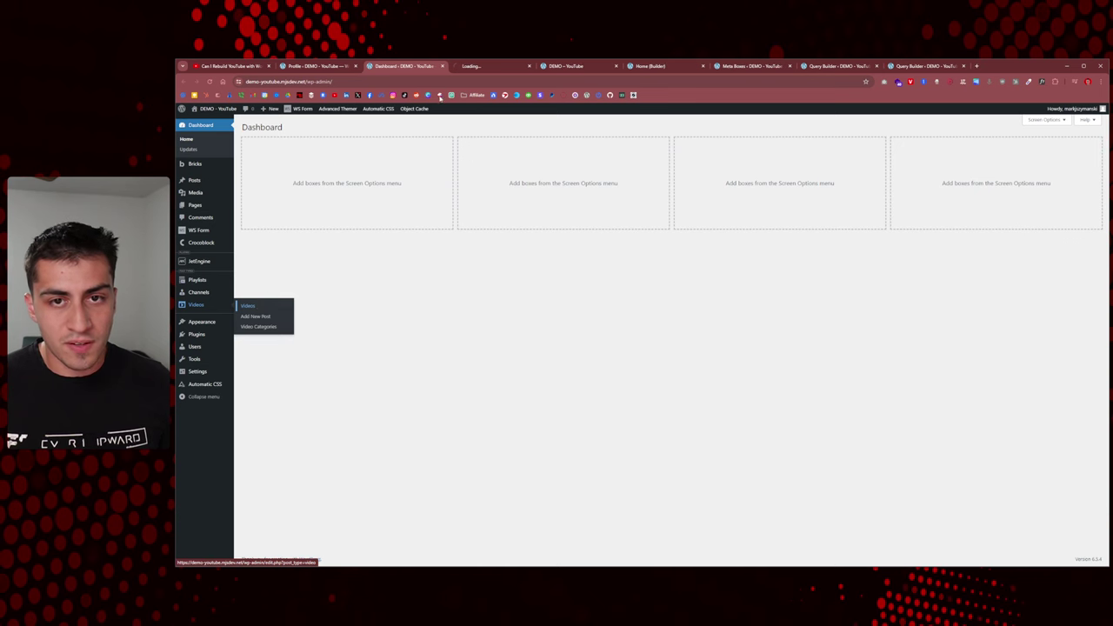
key(ctrl+Tab)
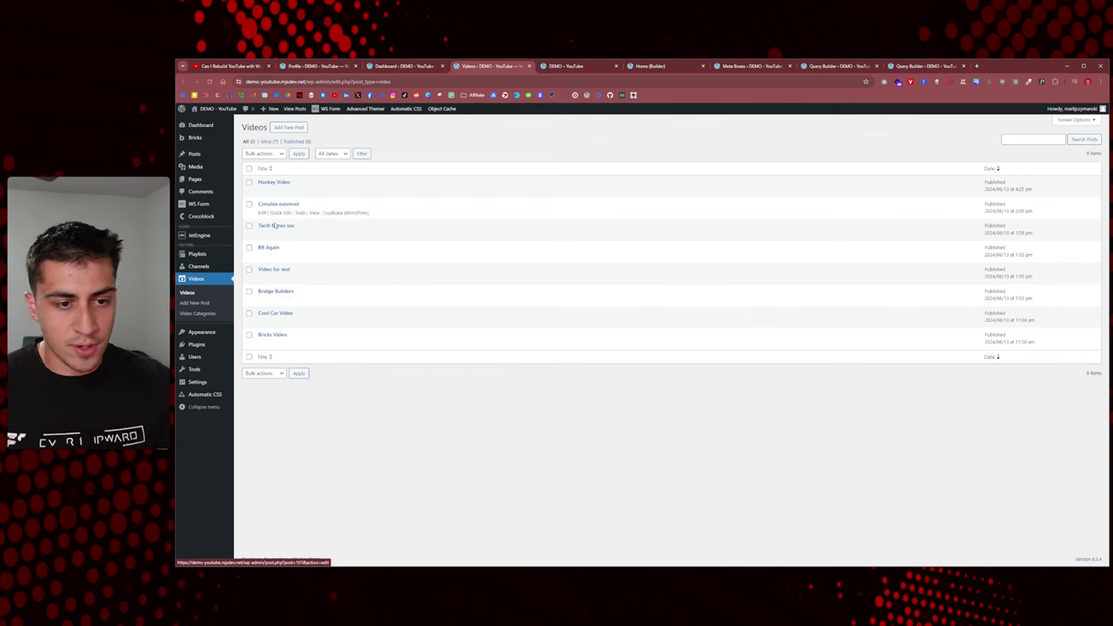
click(277, 182)
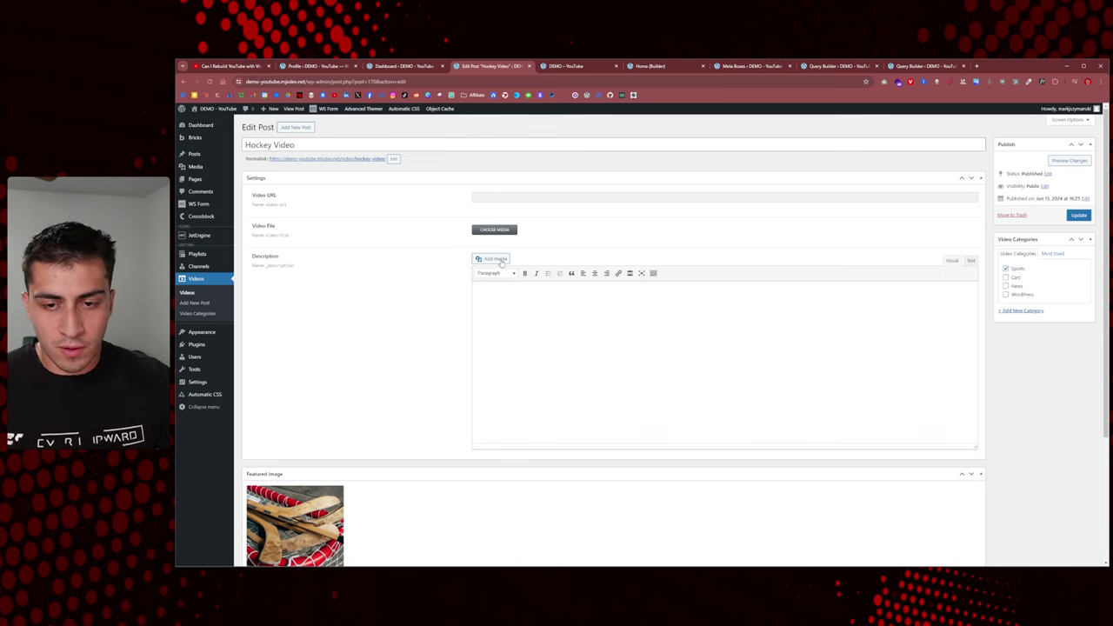
scroll(423, 231, down, 2)
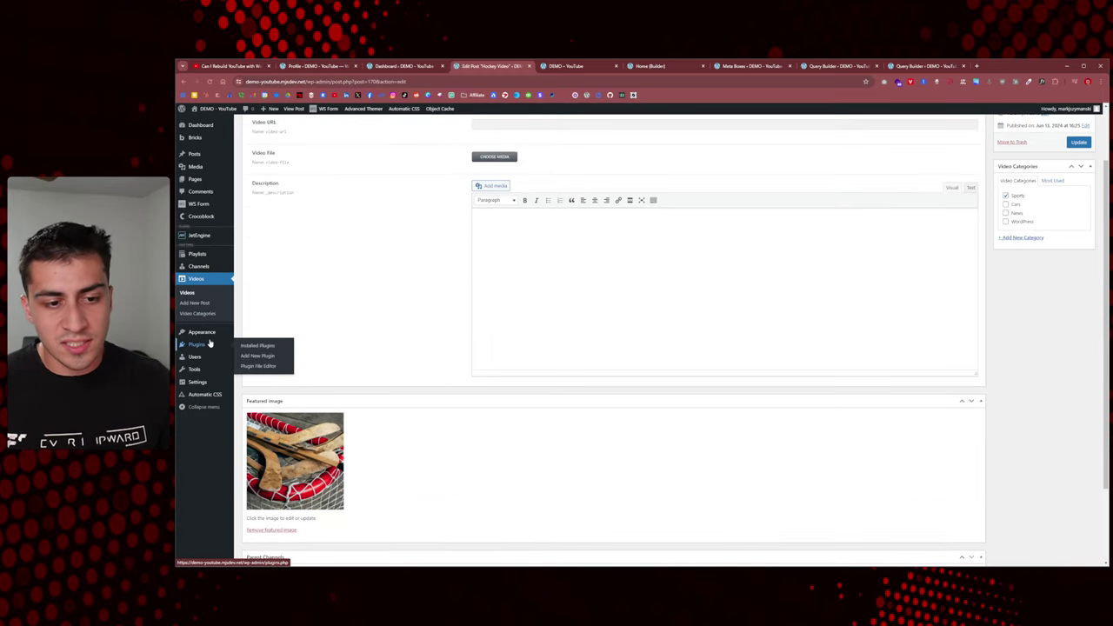
Step: Open JetEngine's post types in a new tab and review the Videos post type's advanced settings and meta fields
mouse_move(206, 243)
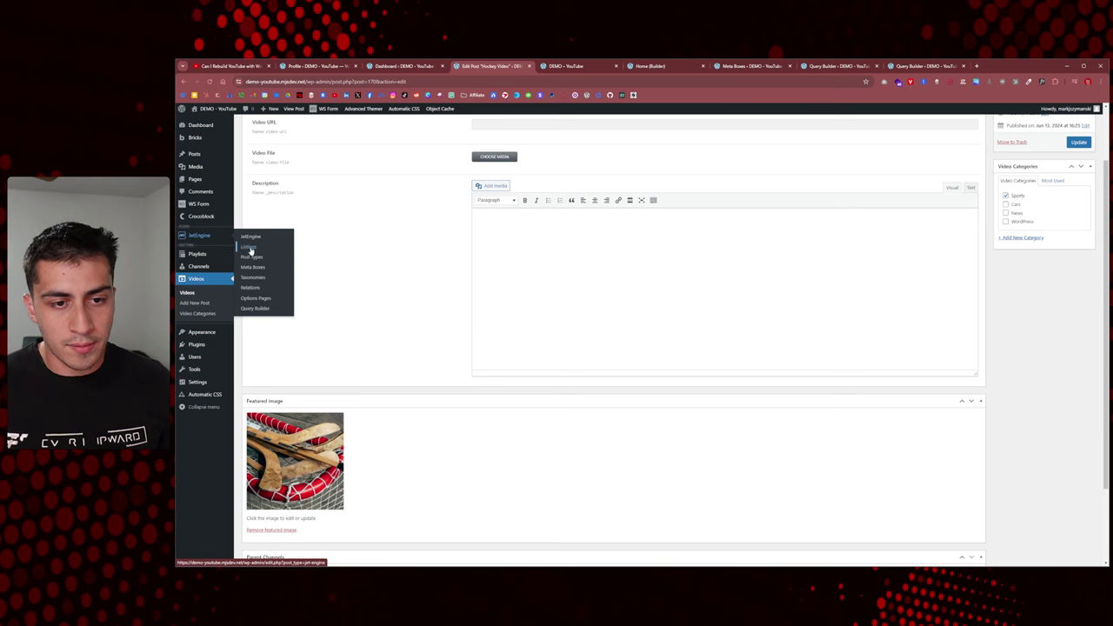
middle_click(254, 257)
click(540, 70)
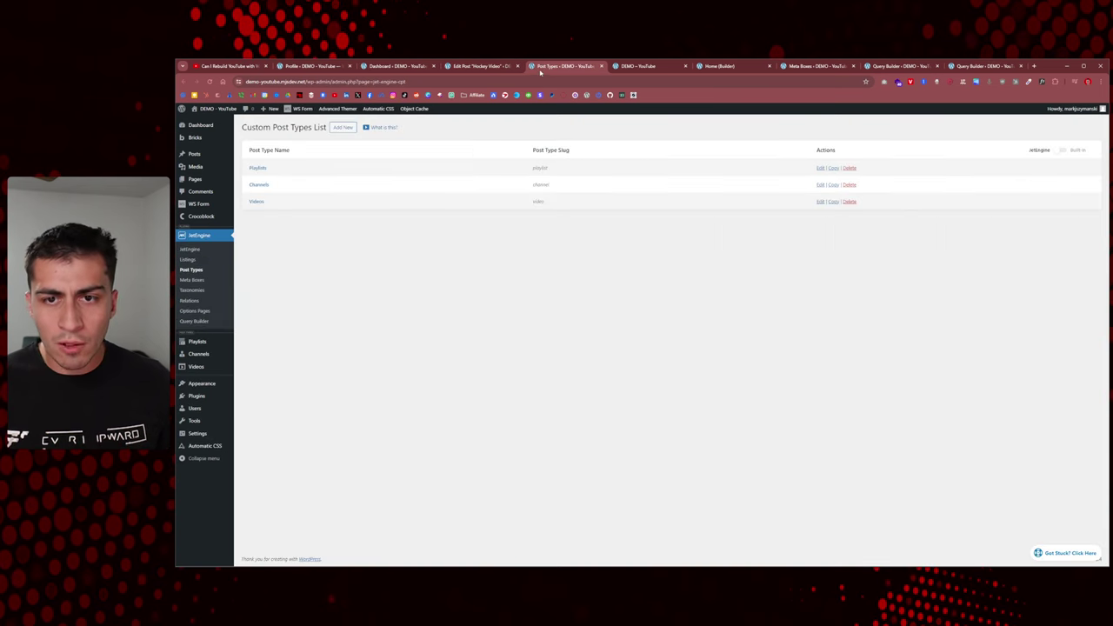
click(257, 202)
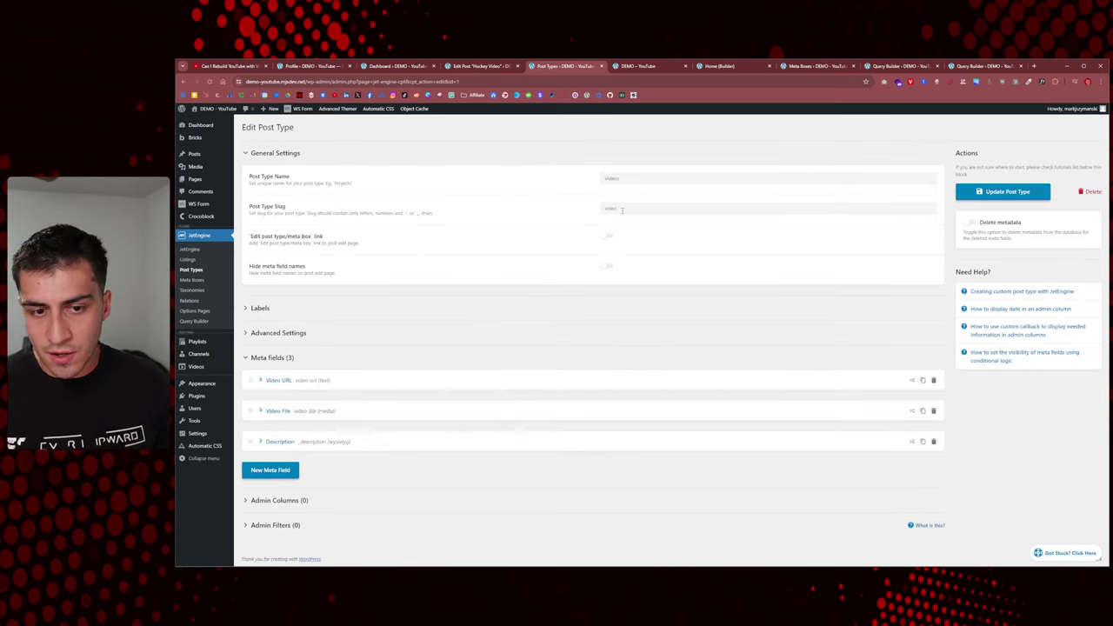
click(287, 336)
scroll(485, 336, down, 5)
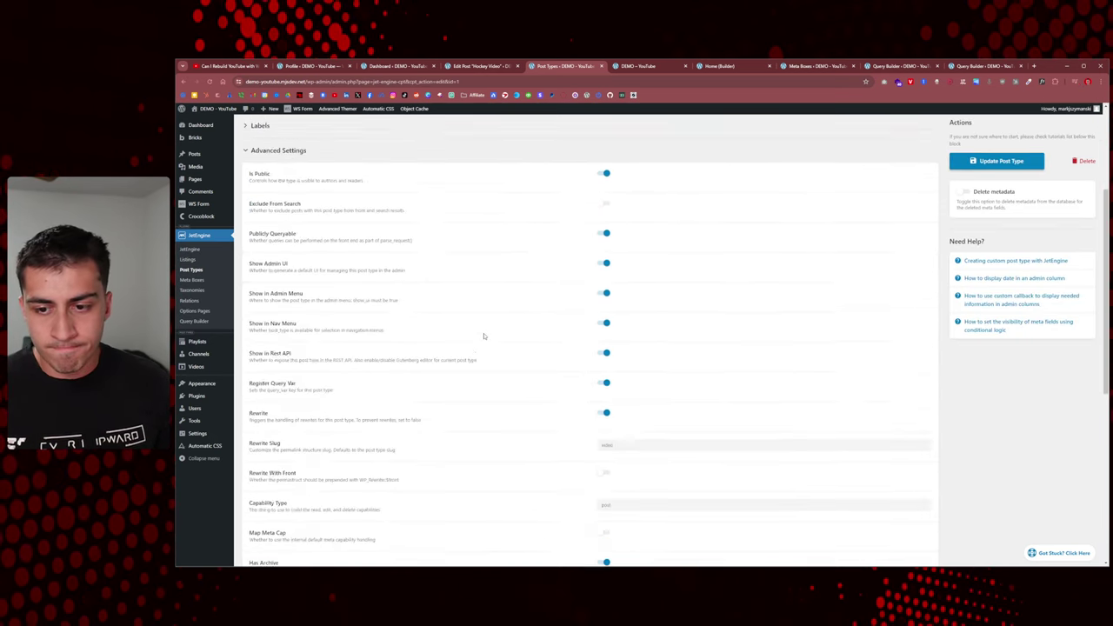
scroll(484, 335, down, 3)
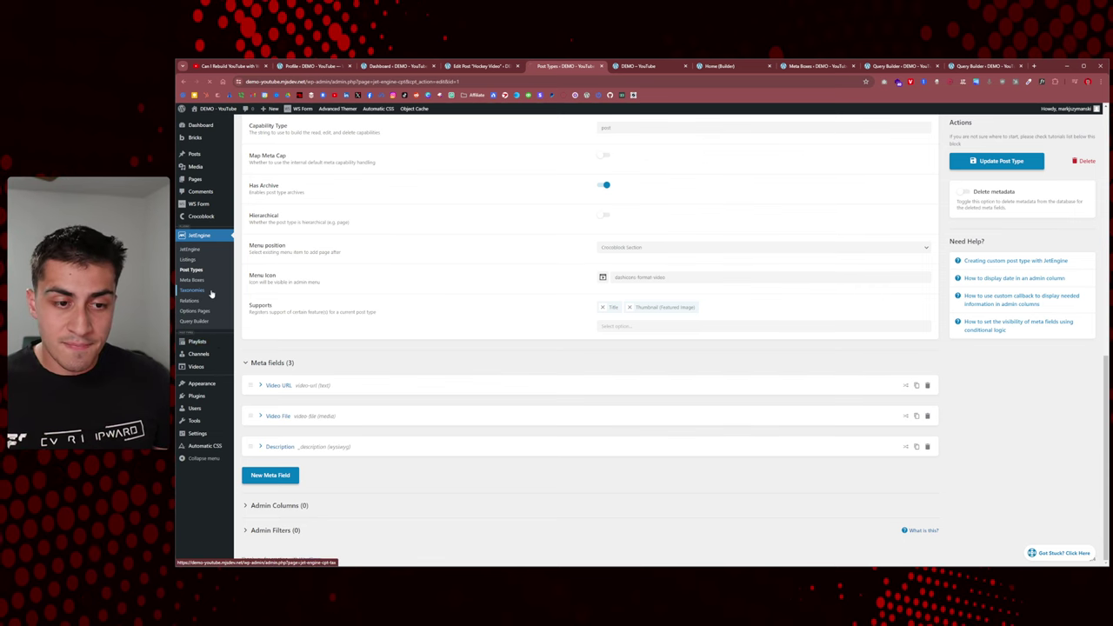
Step: Review the Video Categories taxonomy settings and its list of category terms
click(268, 168)
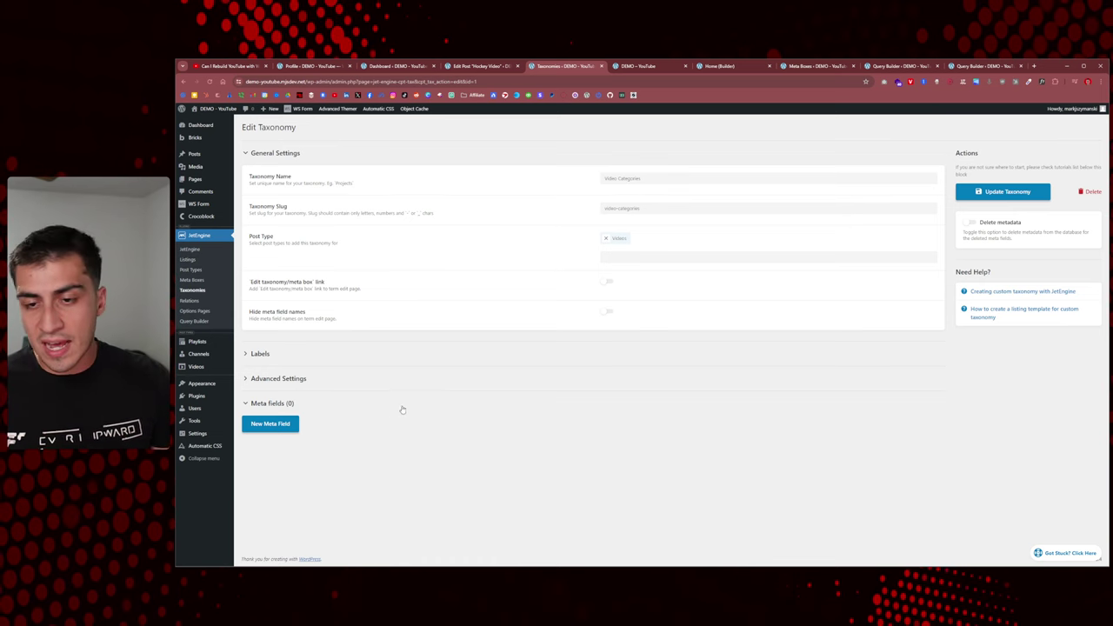
mouse_move(208, 366)
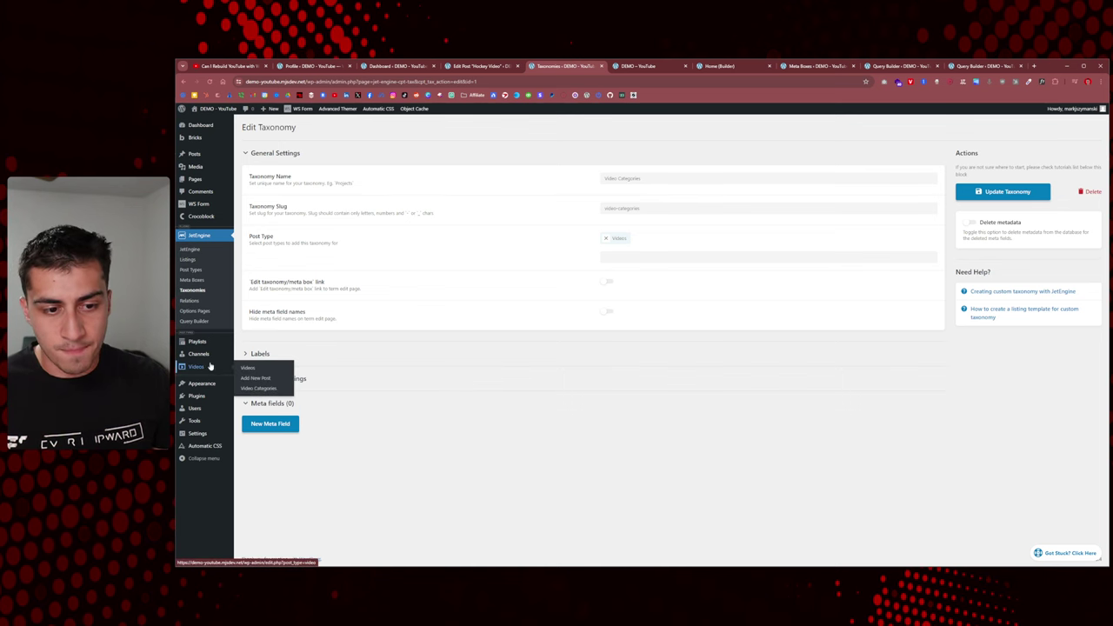
click(258, 390)
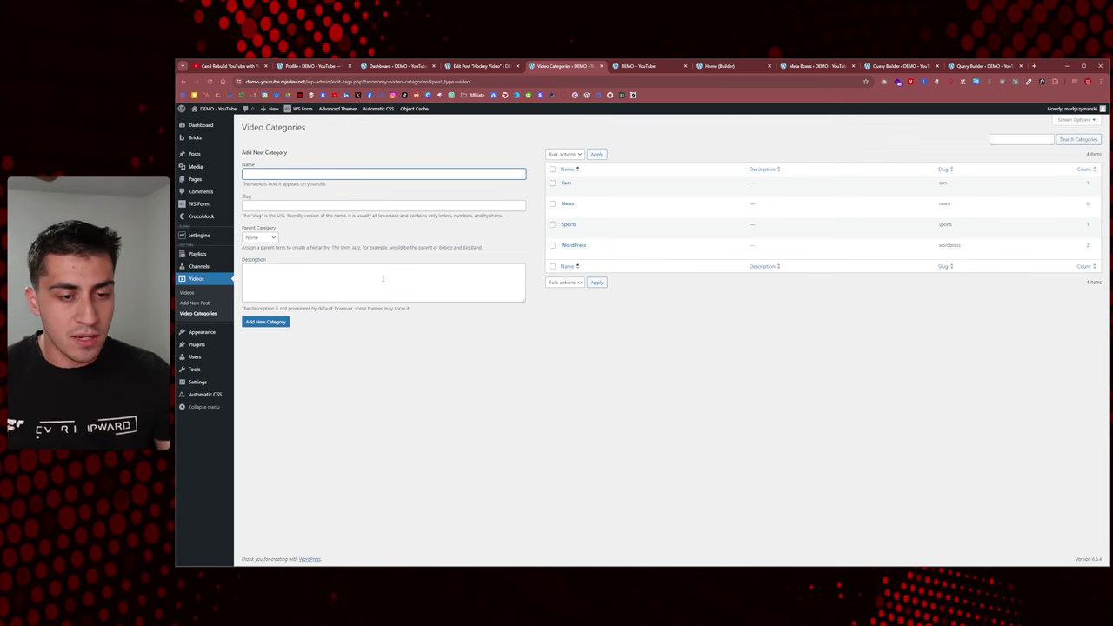
Step: Check which video categories are assigned to the Hockey Video, Bridge Builders and Cool Car Video posts
click(206, 294)
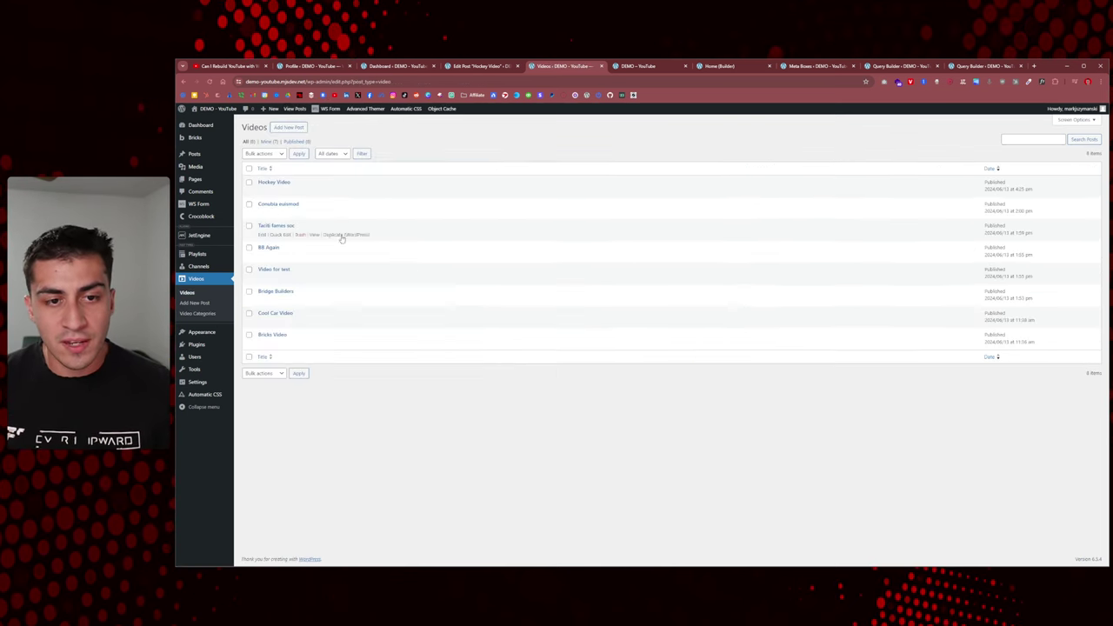
click(273, 182)
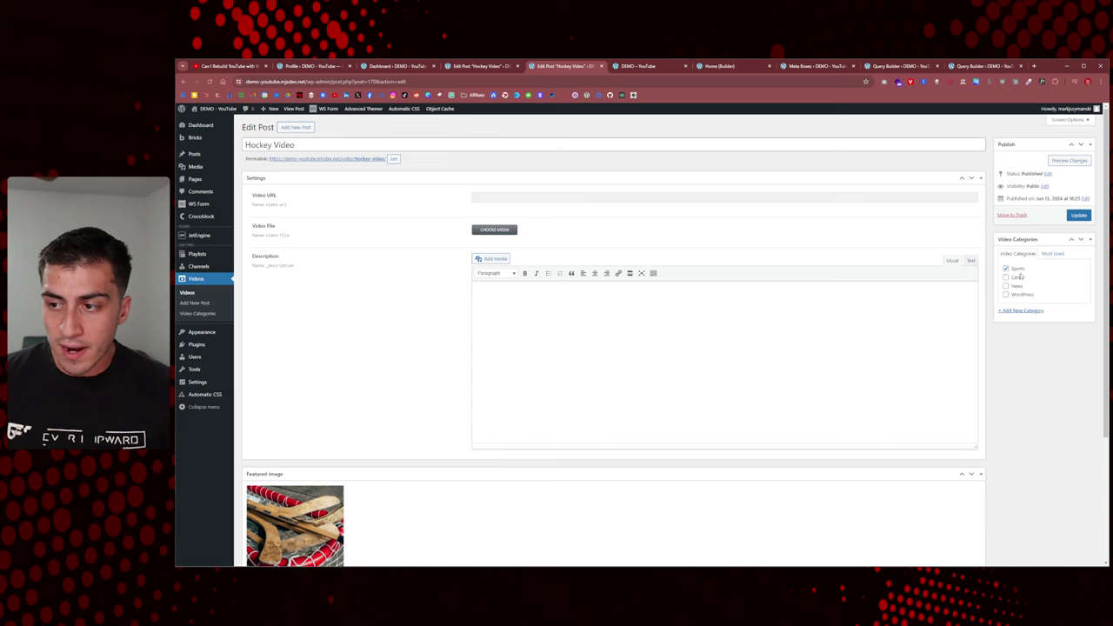
click(212, 294)
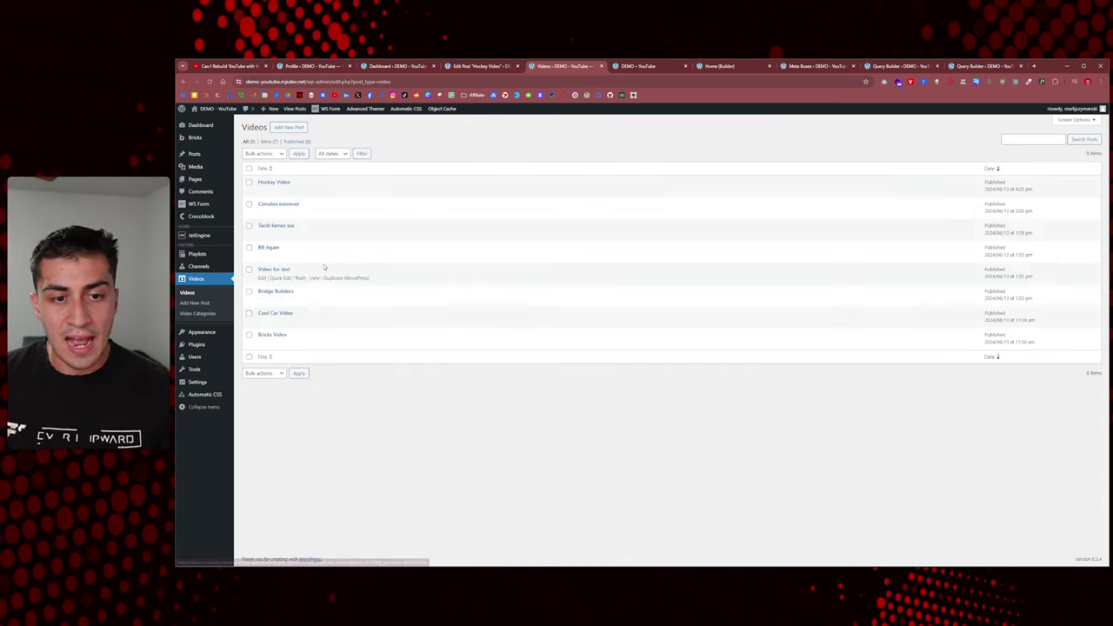
click(279, 292)
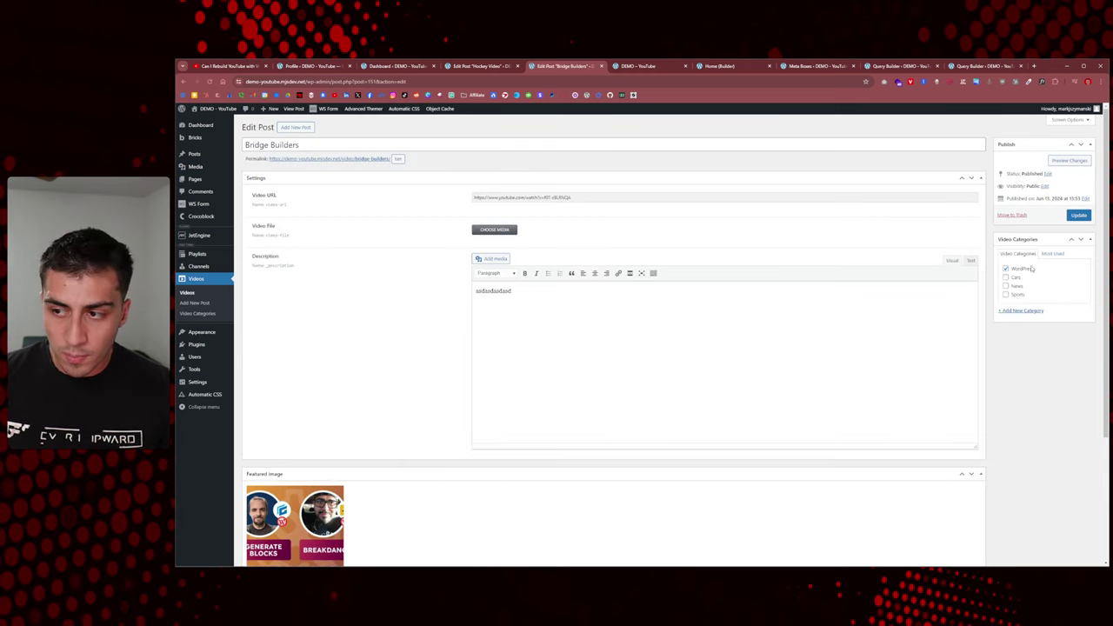
click(206, 294)
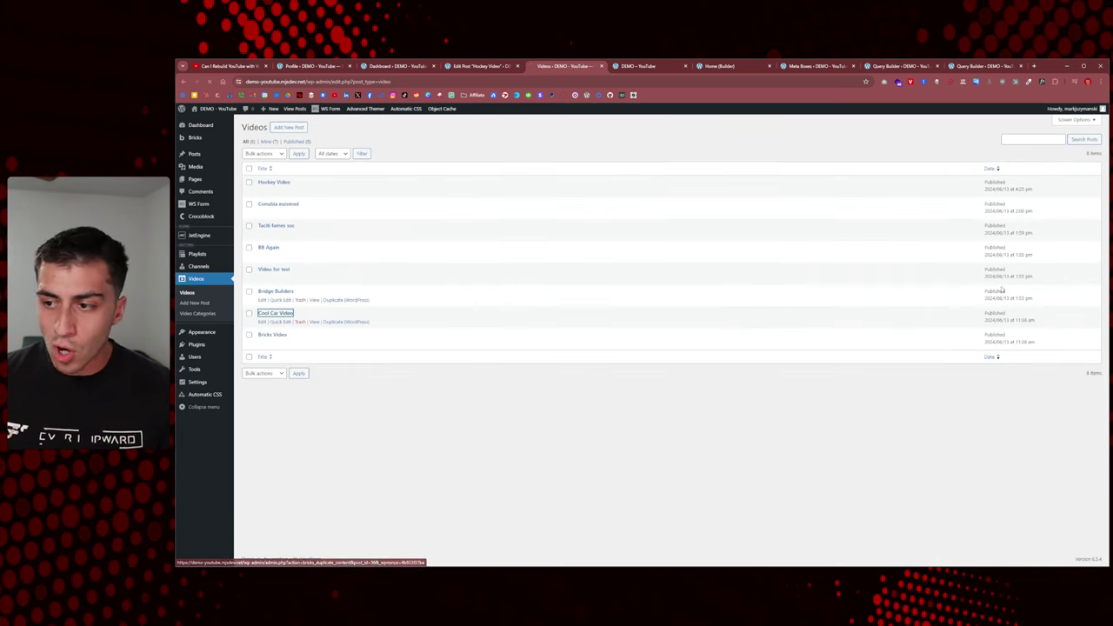
click(265, 312)
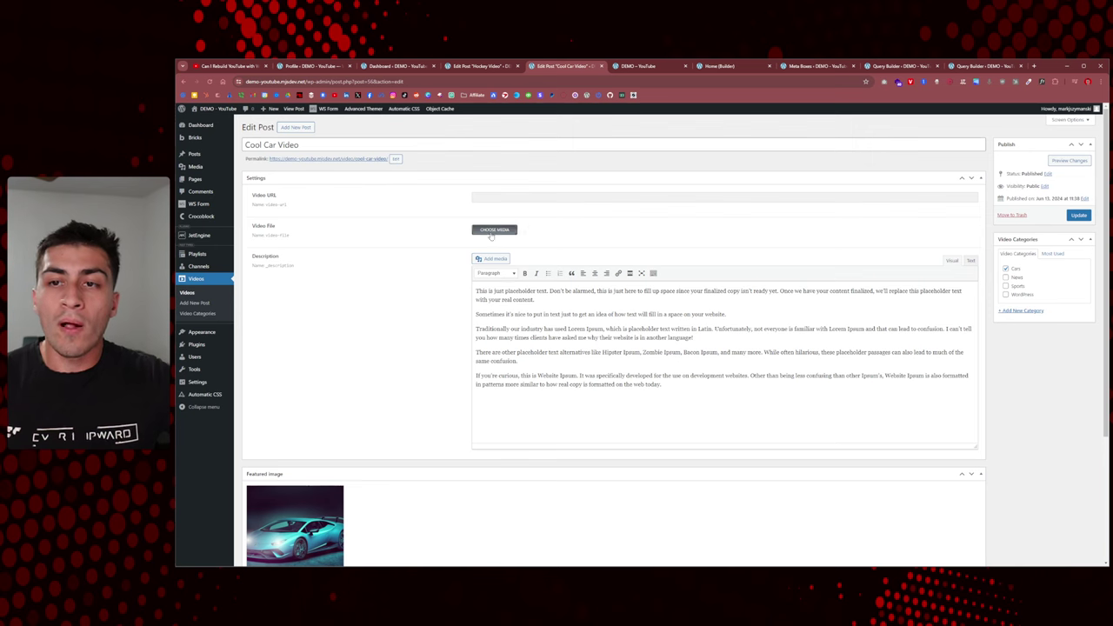
Step: Open the Extra User Fields meta box and review its target object, visibility options and Interests field settings
click(812, 66)
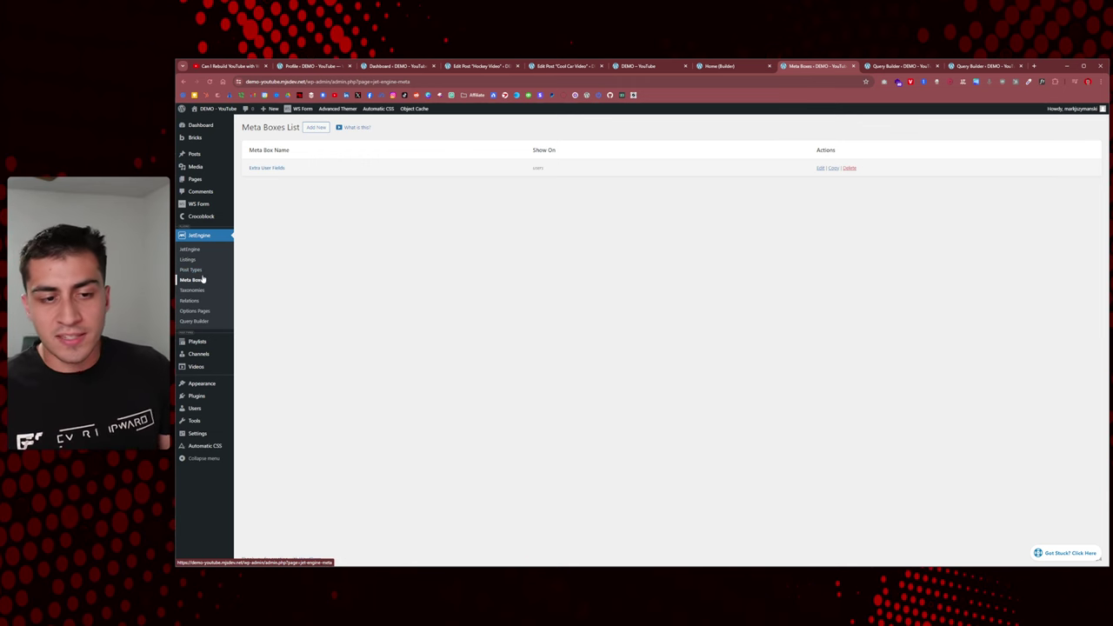
click(275, 167)
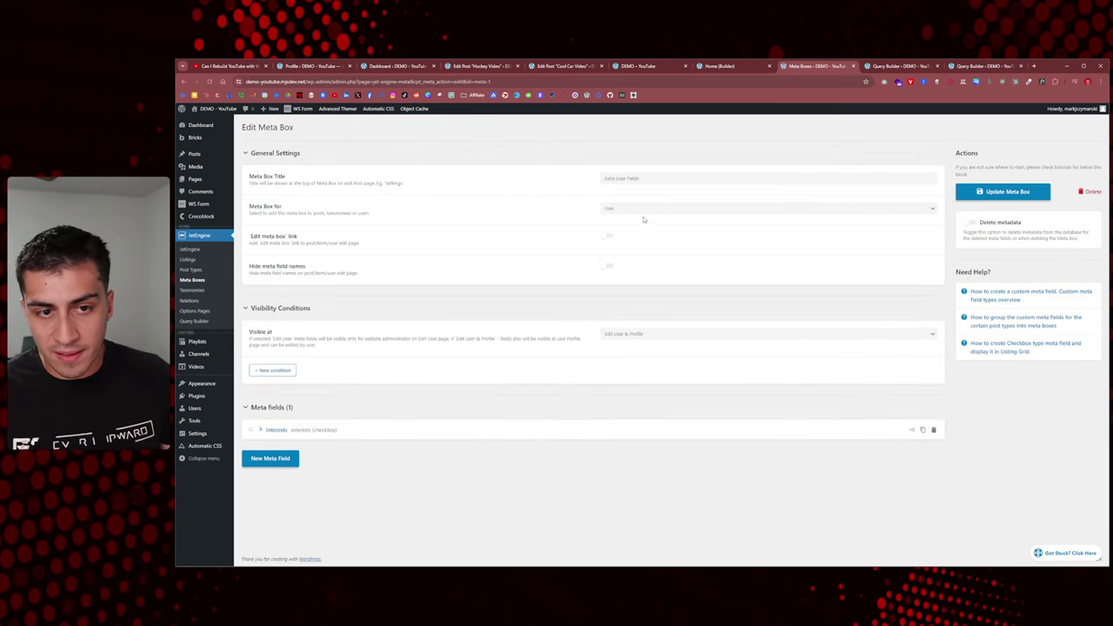
click(635, 209)
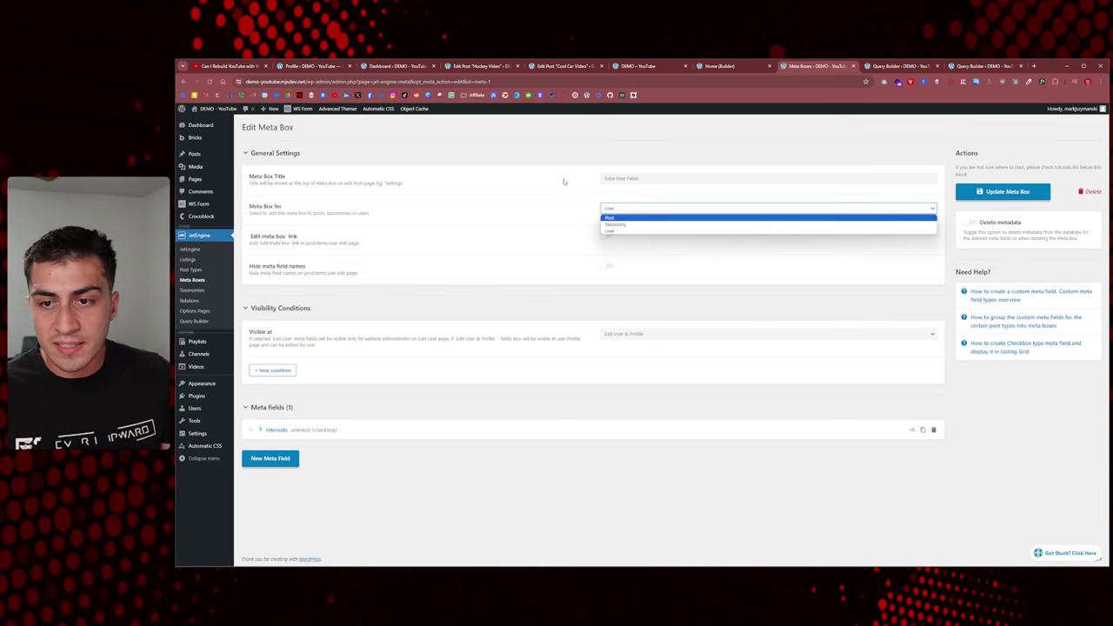
click(608, 231)
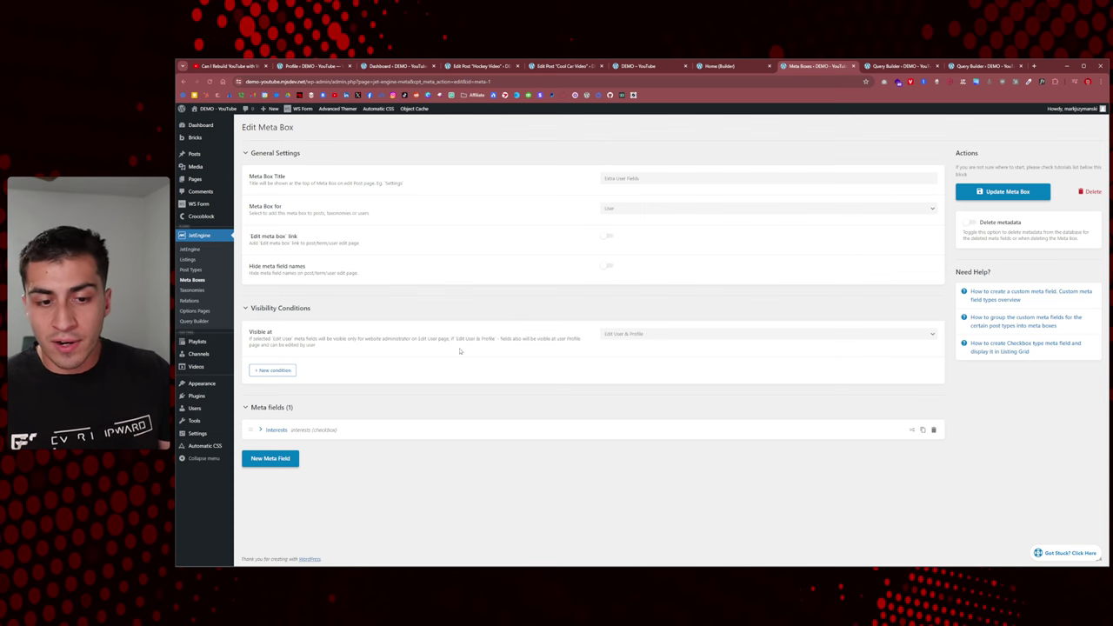
click(632, 336)
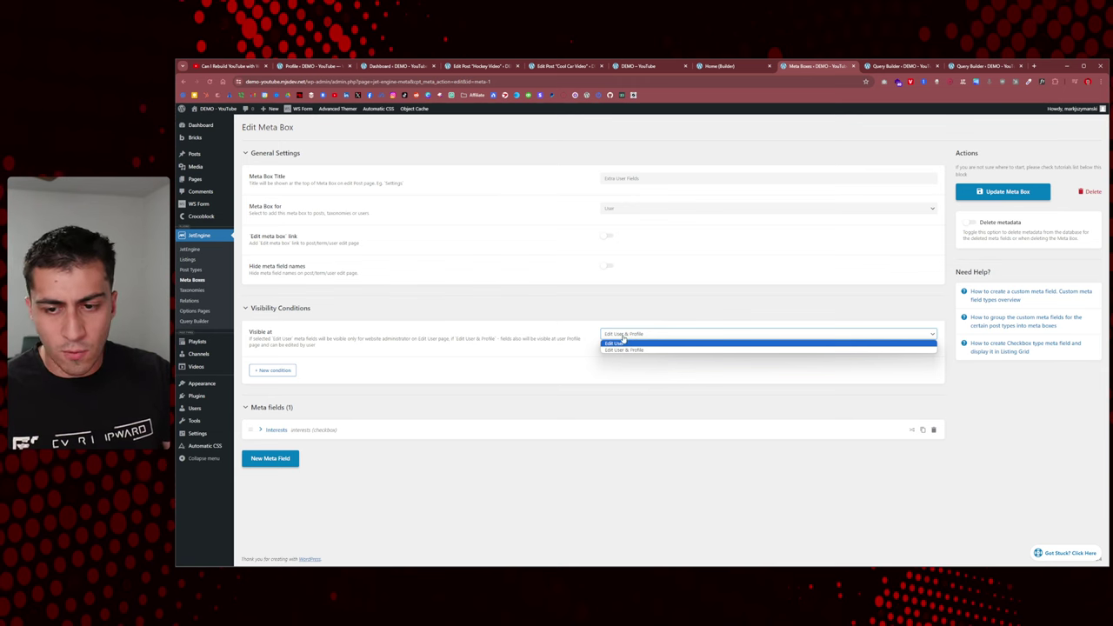
click(624, 336)
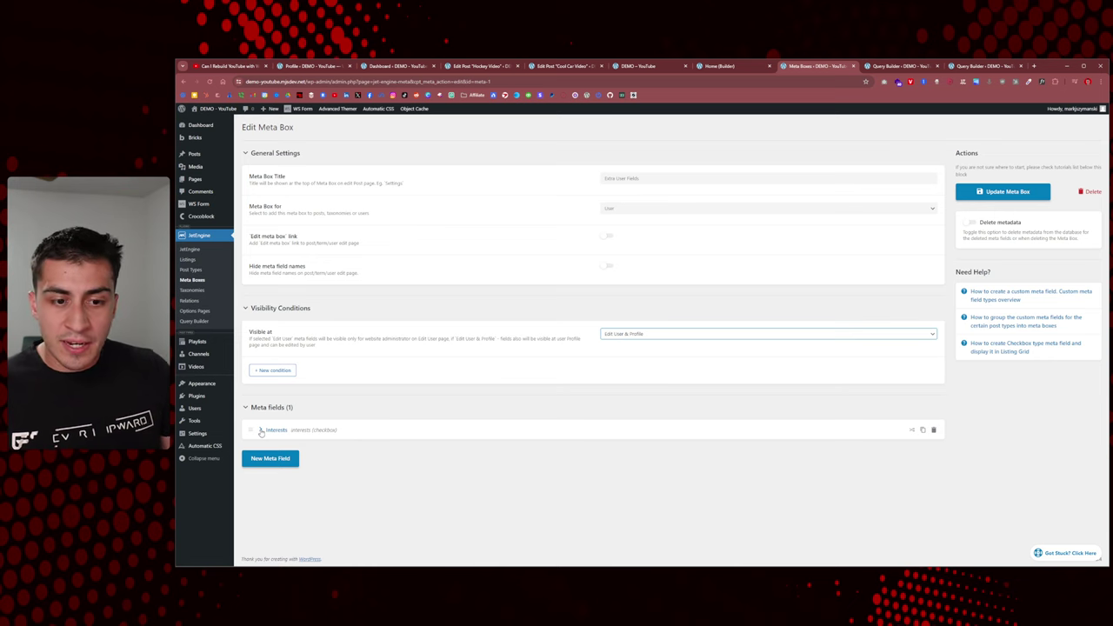
click(261, 430)
scroll(334, 396, down, 3)
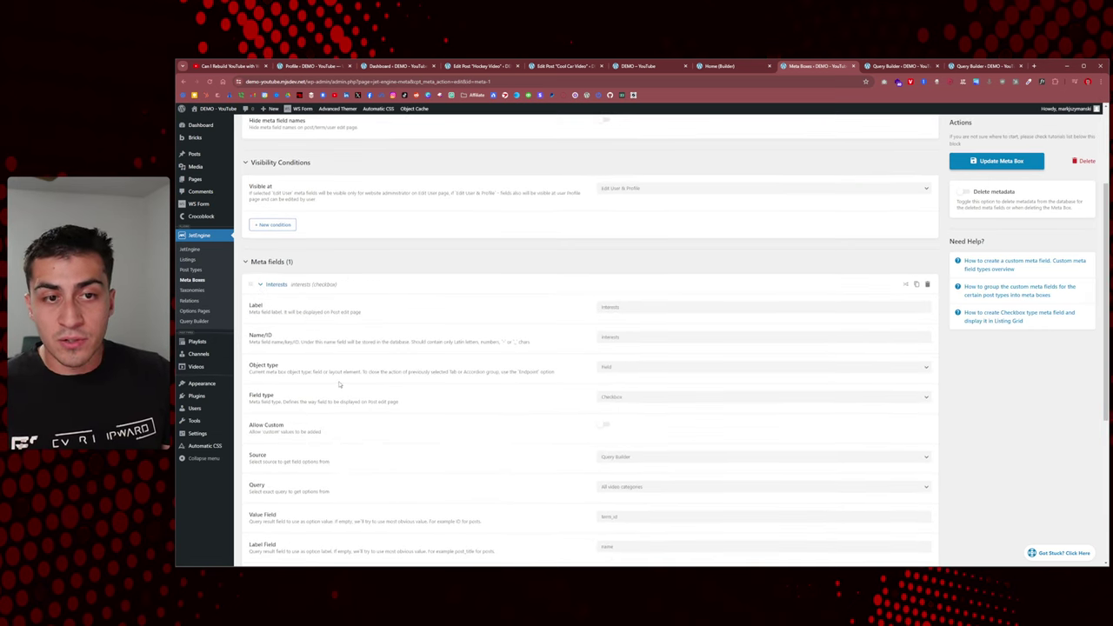
Step: Review the Interests field's settings down to its option source and keep Query Builder as the source
scroll(334, 396, up, 3)
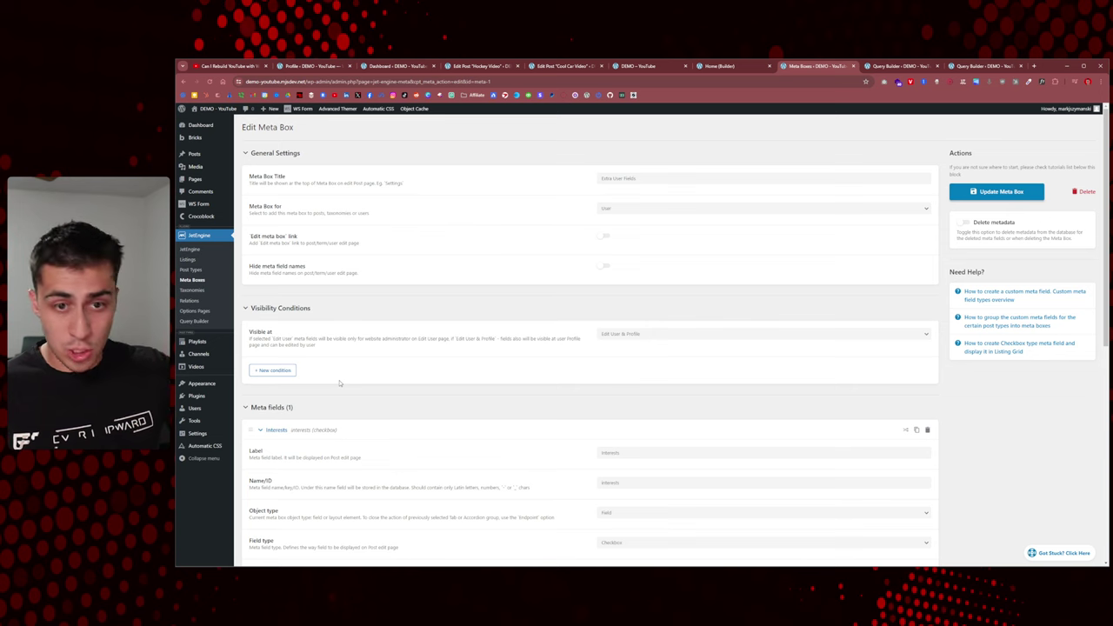
scroll(339, 383, down, 2)
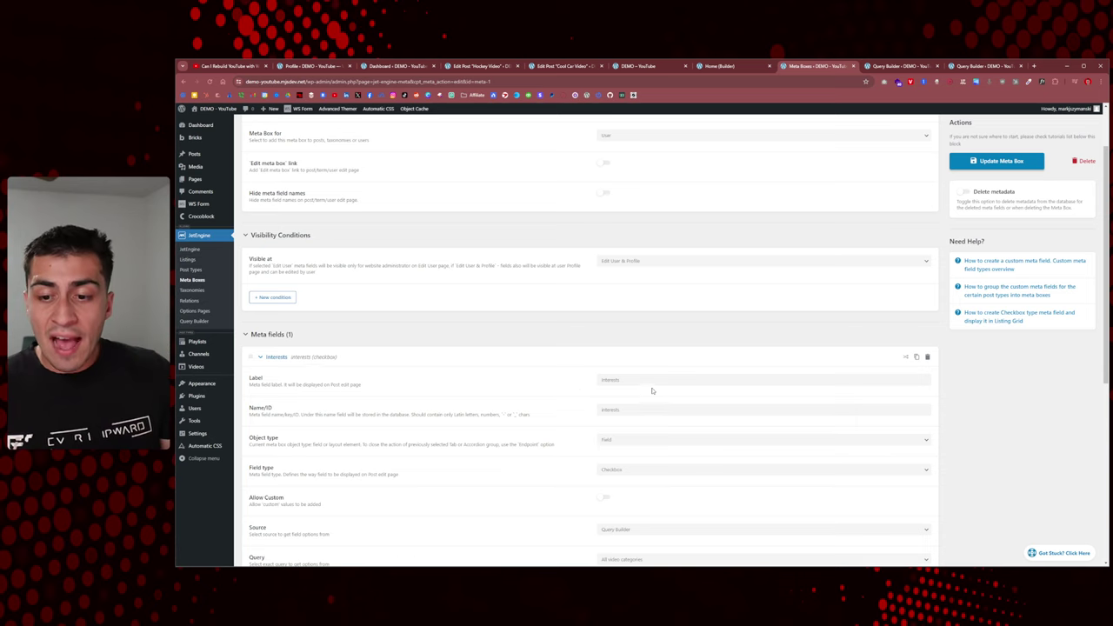
scroll(468, 300, down, 3)
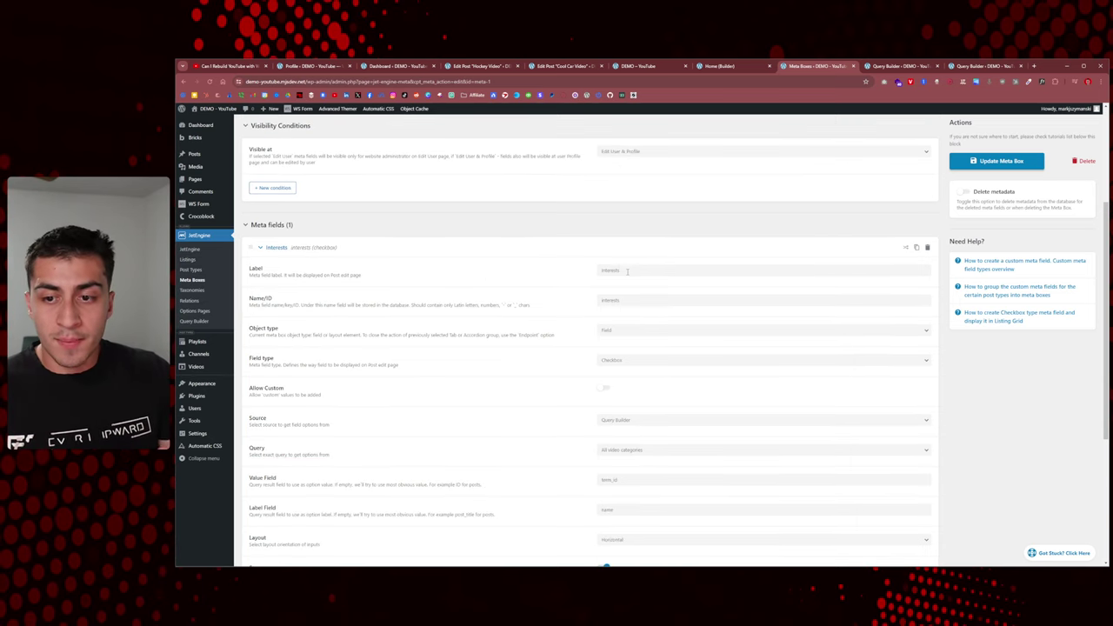
scroll(625, 366, down, 2)
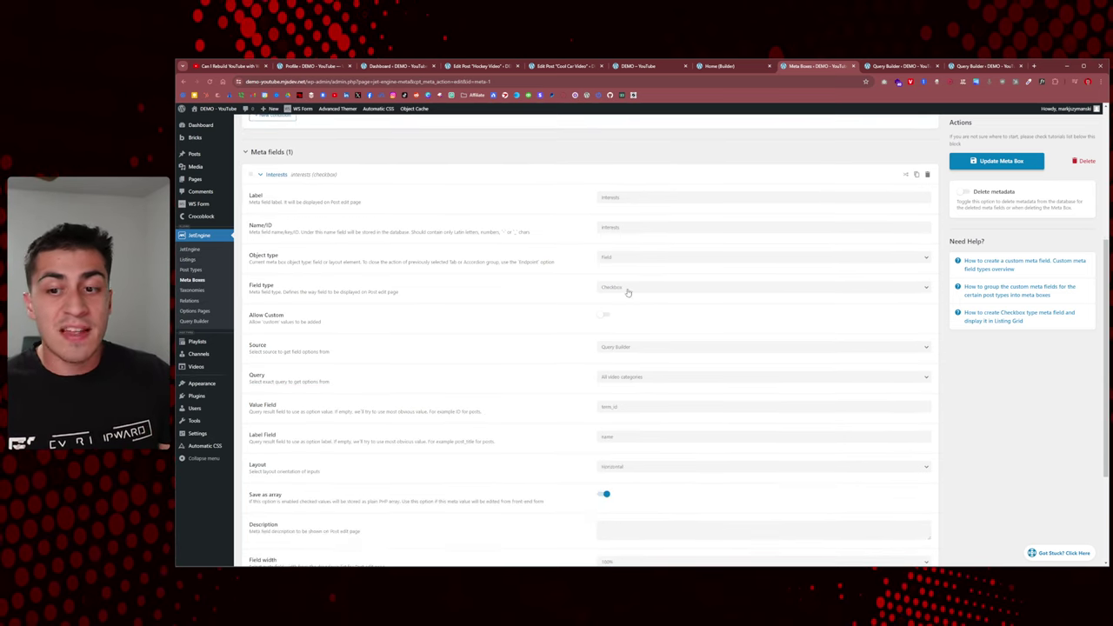
scroll(628, 287, down, 2)
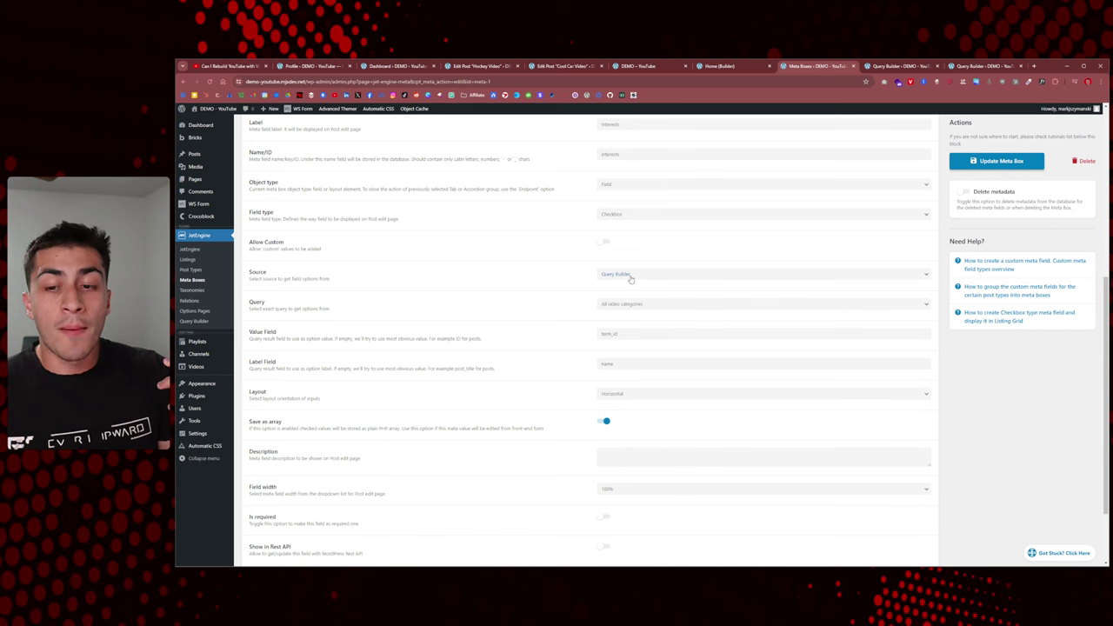
click(631, 276)
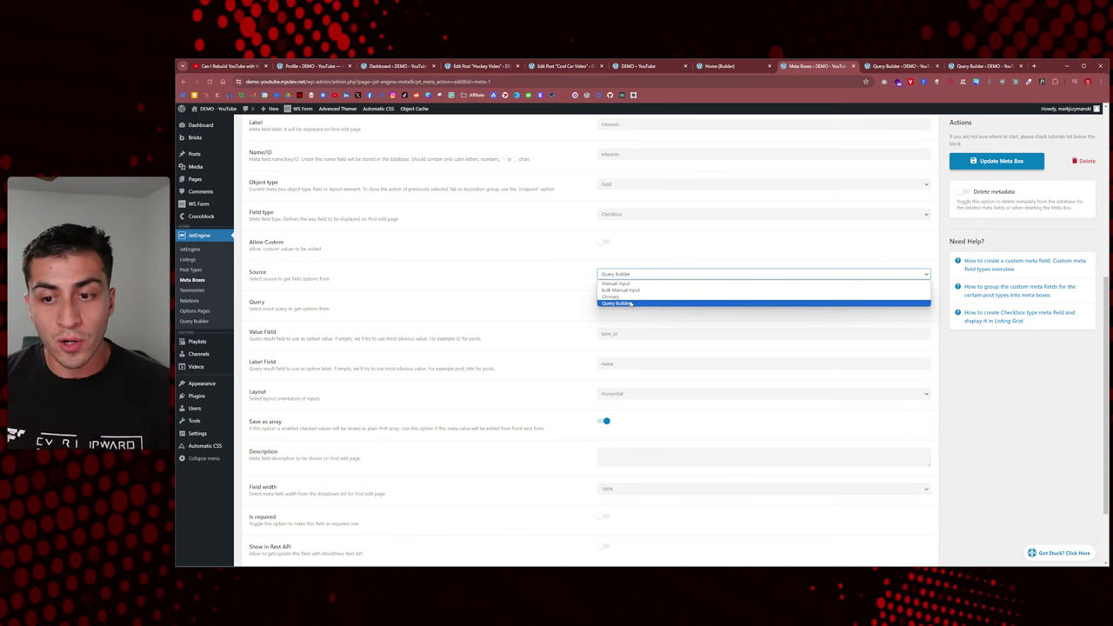
click(630, 303)
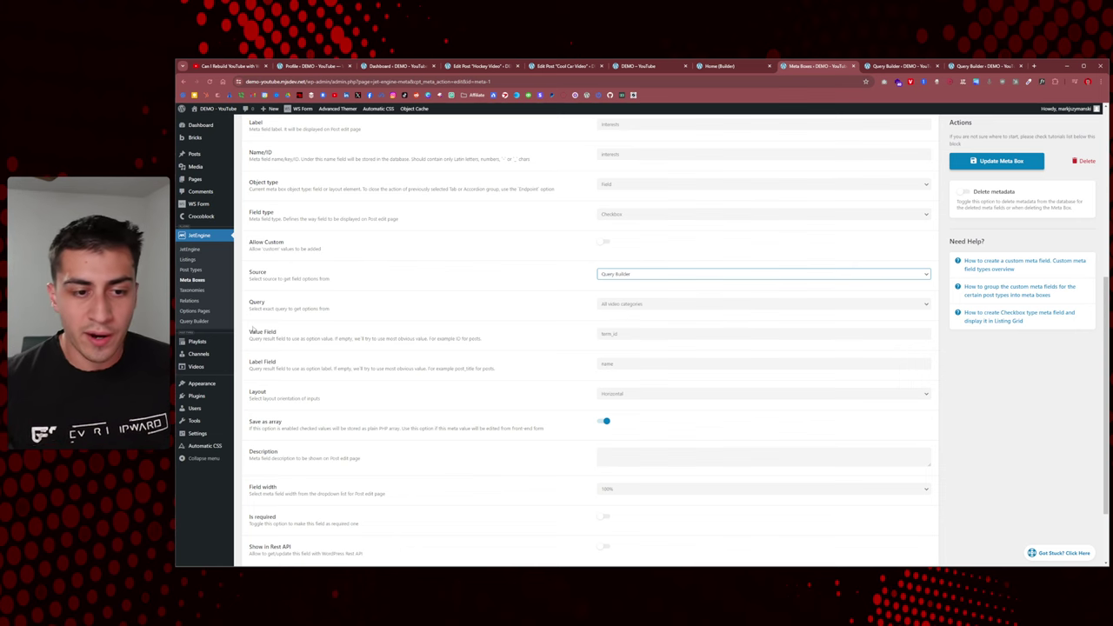
Step: Open JetEngine's Query Builder in a new tab and review the All video categories query's type and taxonomy settings
middle_click(199, 320)
click(833, 65)
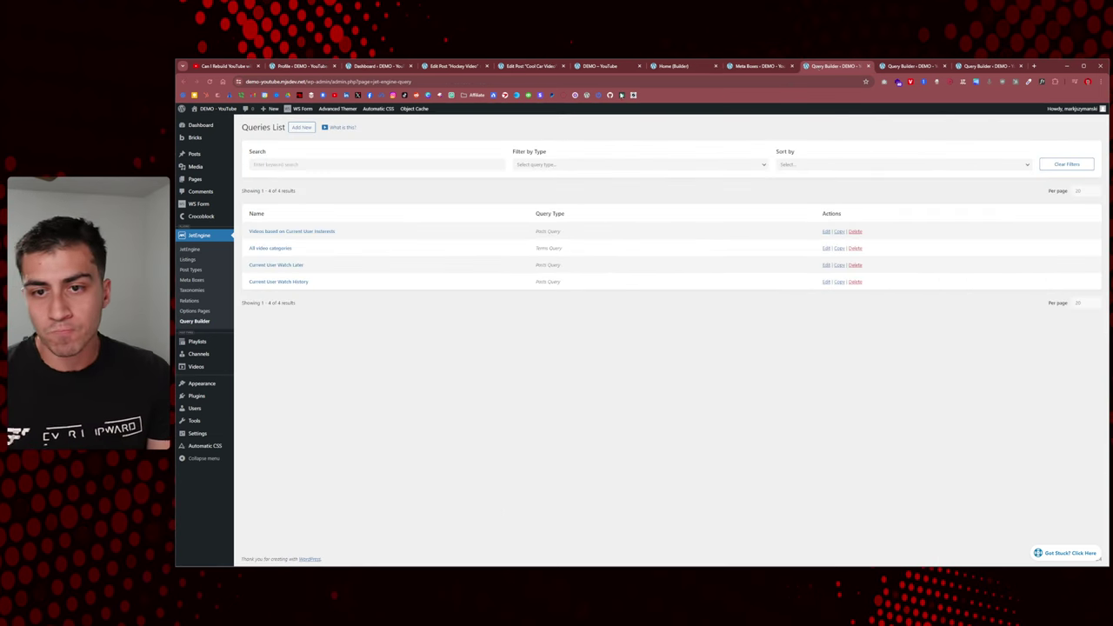
click(284, 250)
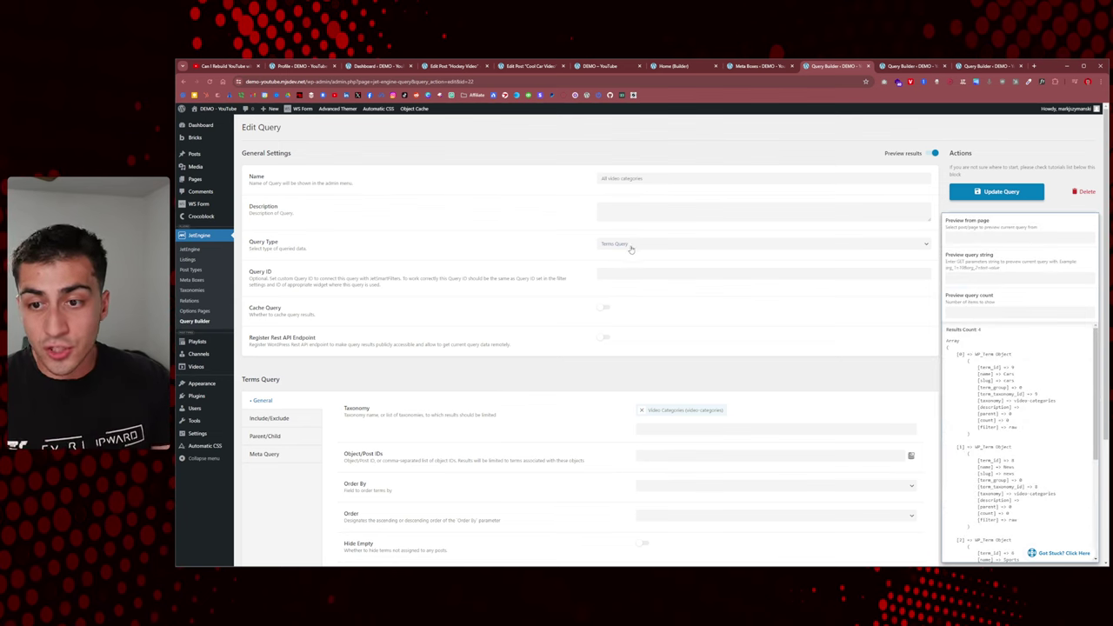
scroll(635, 251, down, 2)
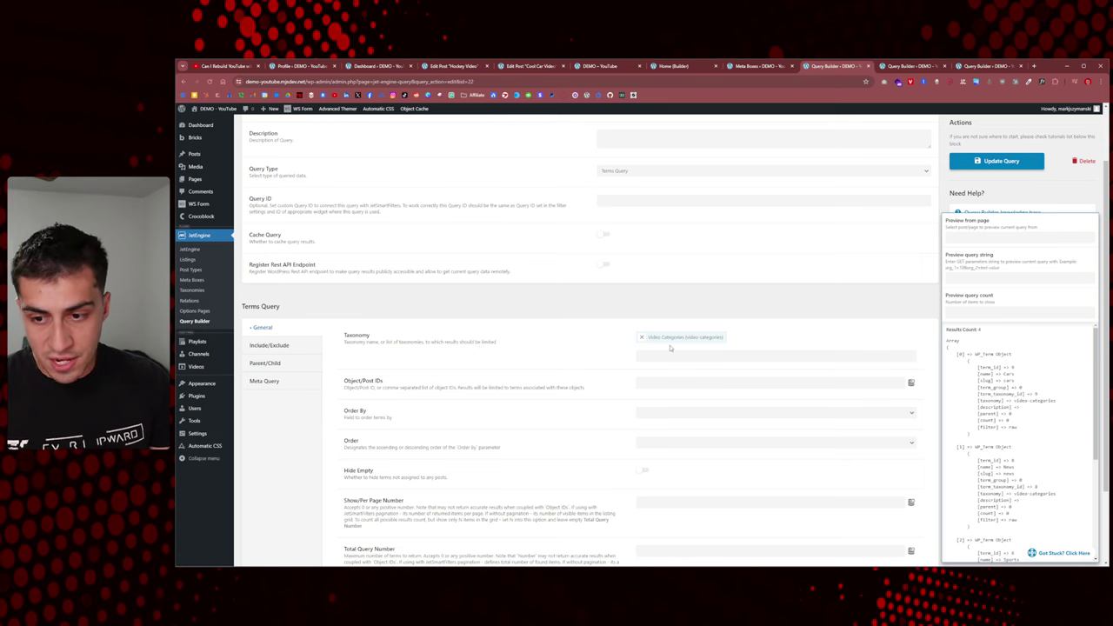
scroll(662, 350, down, 3)
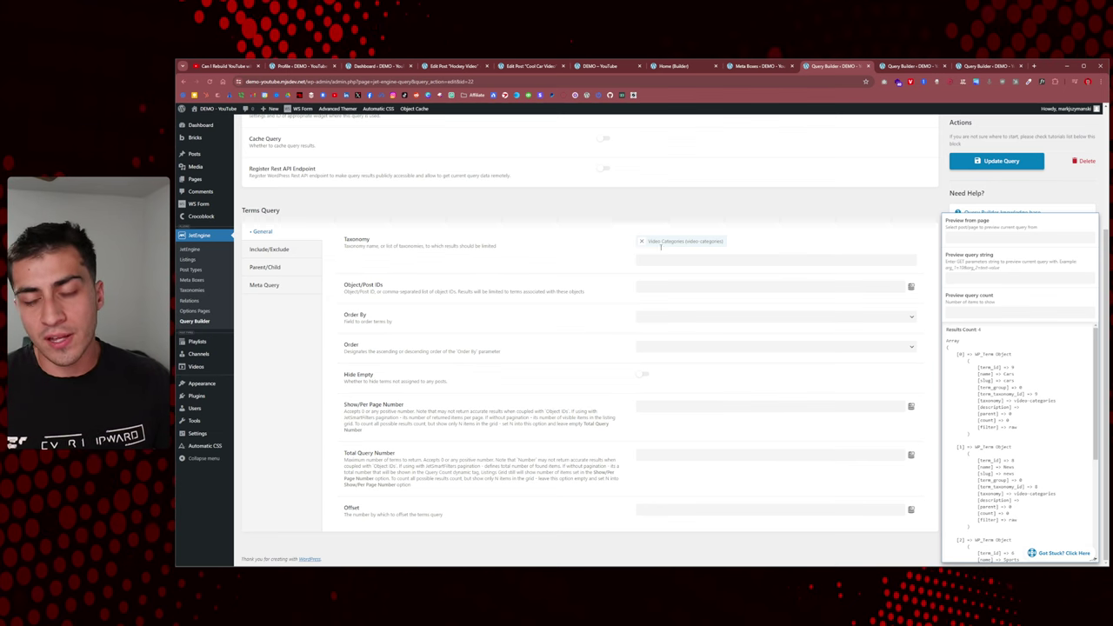
Step: Return to the Extra User Fields meta box and examine the Interests field's Value Field and Label Field settings
click(756, 66)
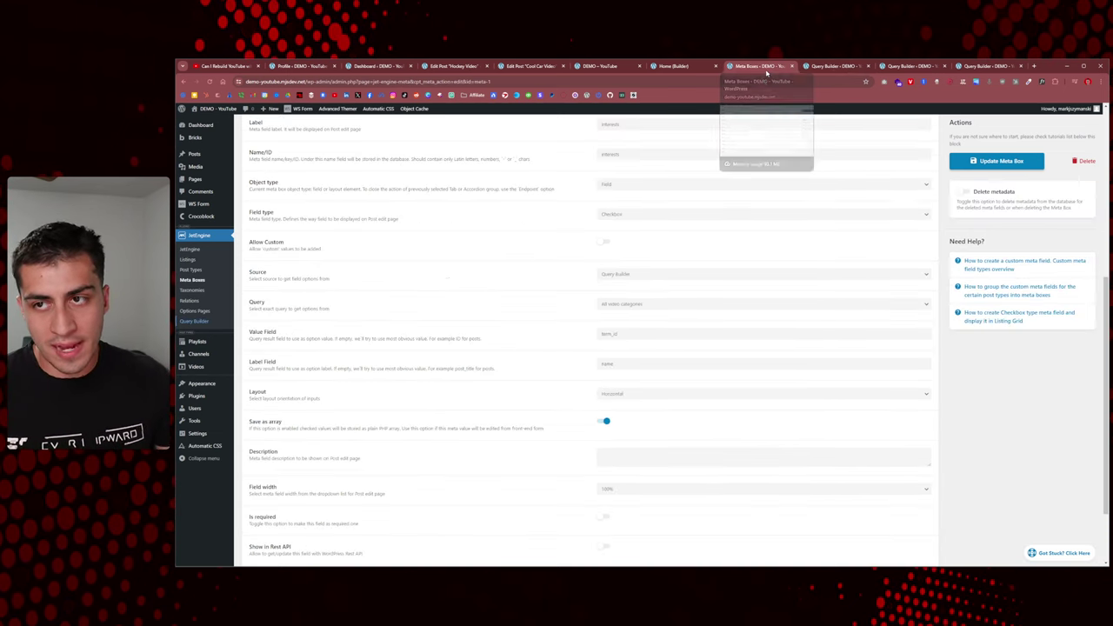
scroll(671, 279, down, 1)
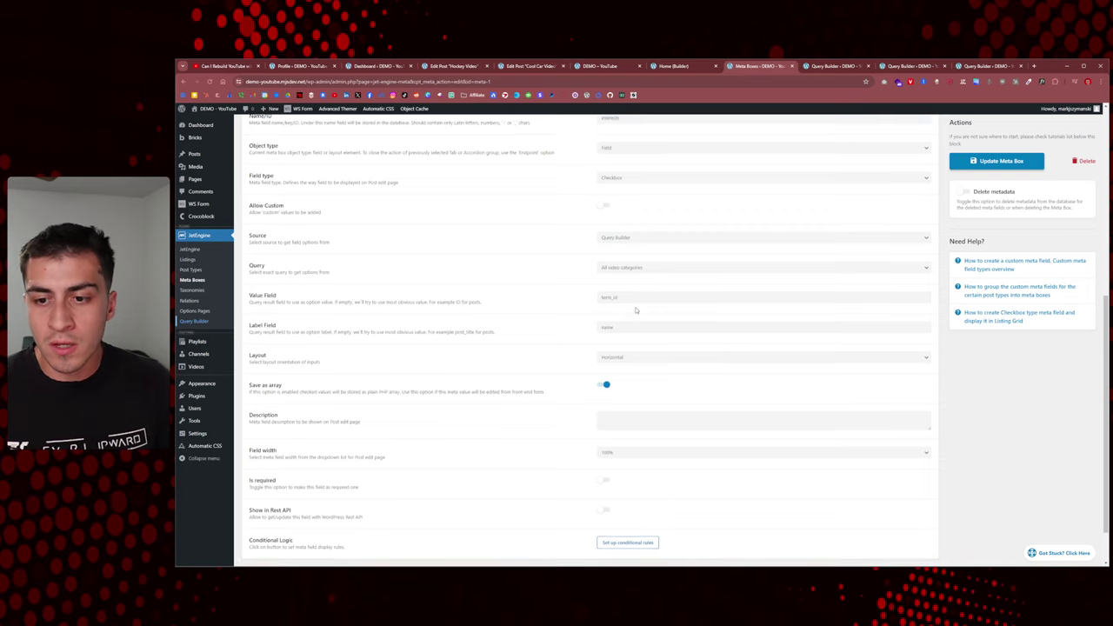
scroll(635, 295, down, 2)
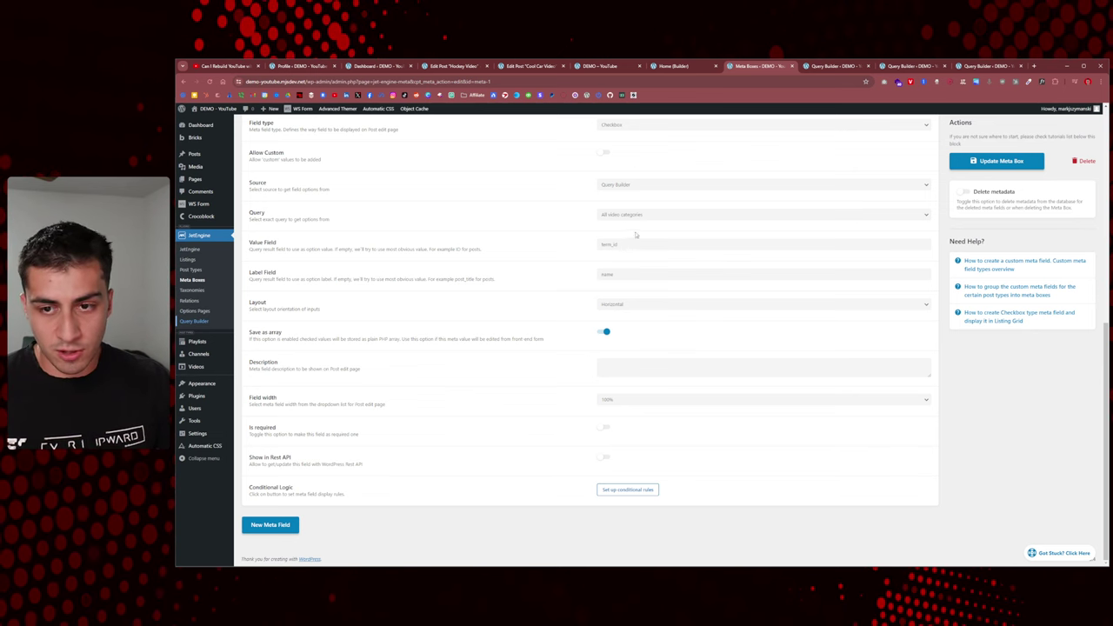
drag(267, 250, 403, 250)
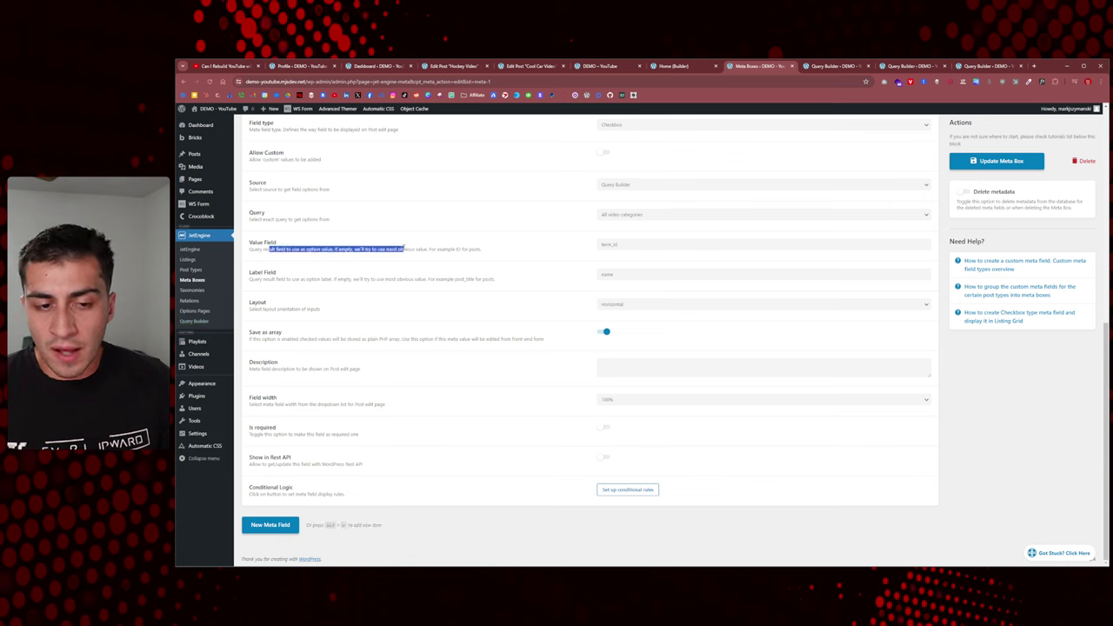
click(450, 249)
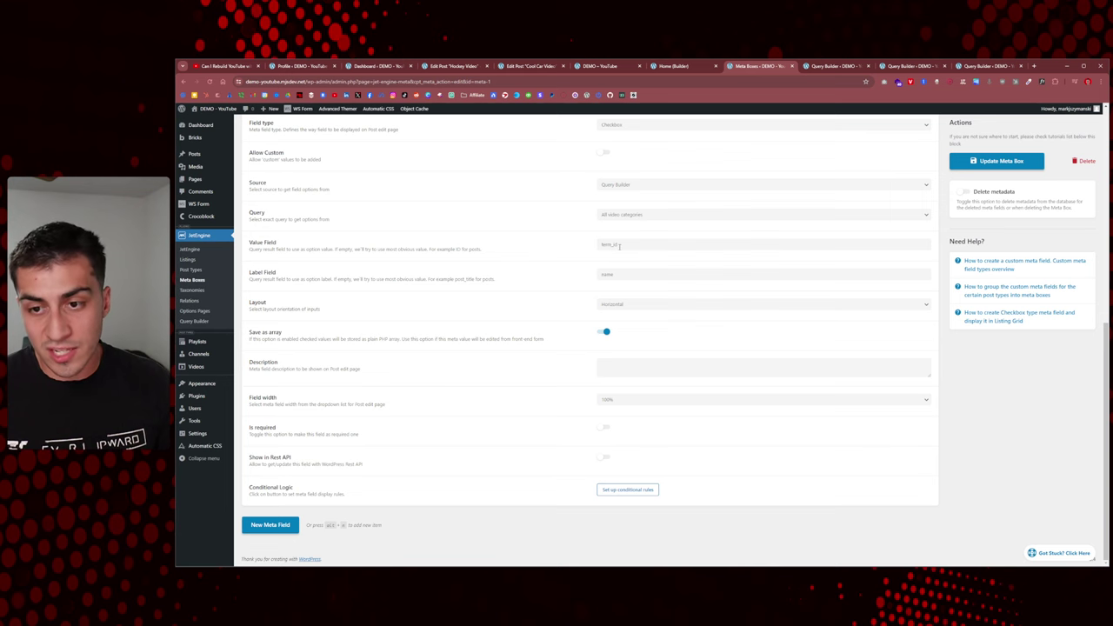
double_click(619, 246)
double_click(605, 274)
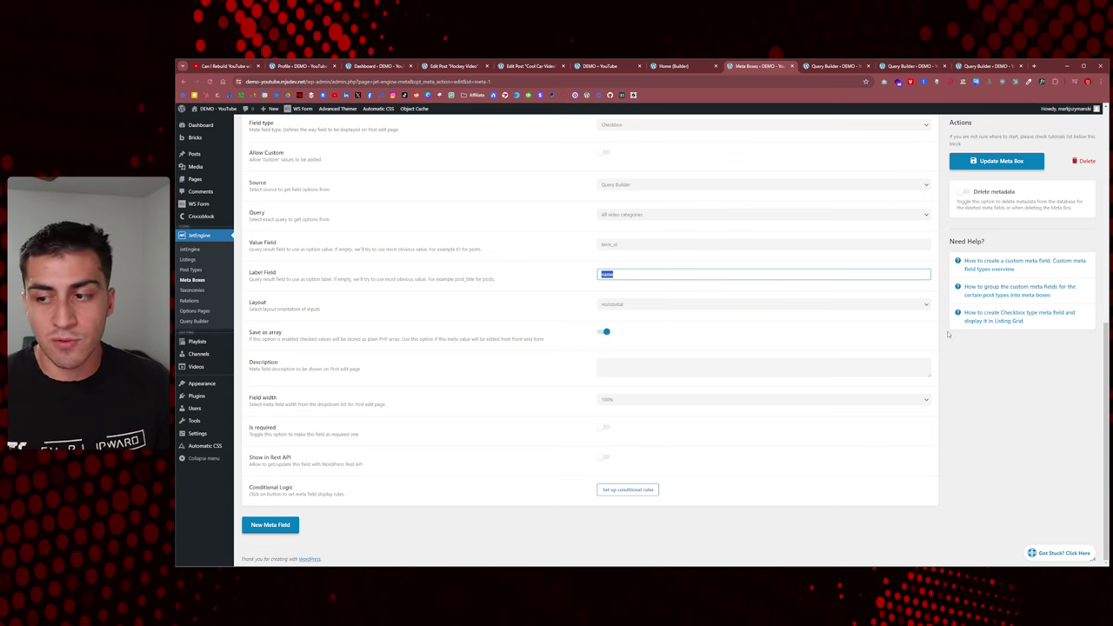
click(953, 339)
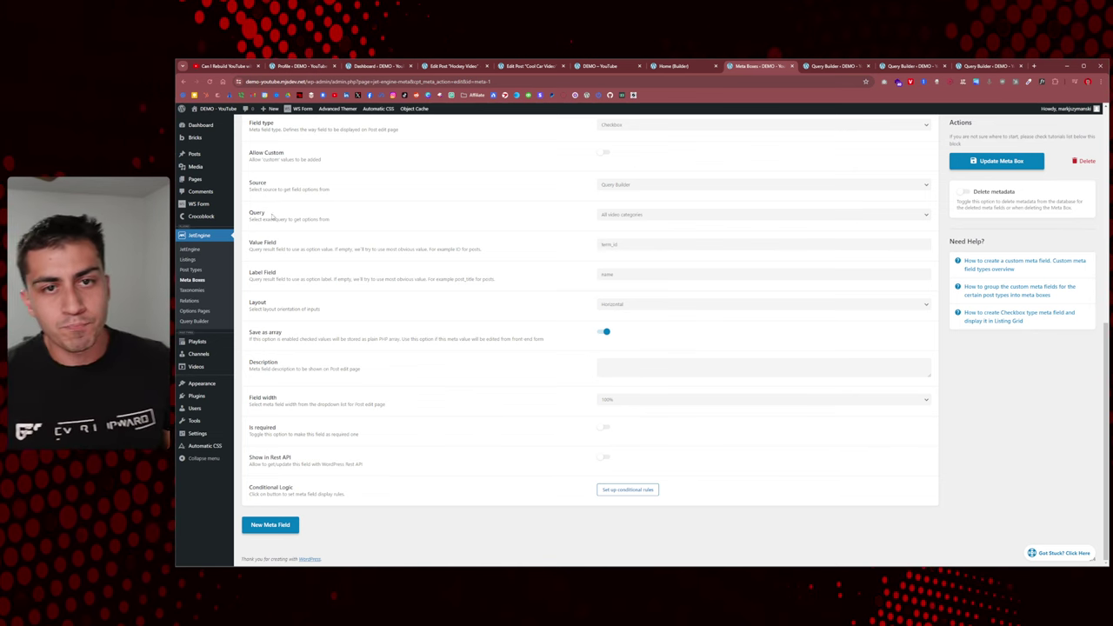
Step: Open the administrator's user profile in a new tab and examine the Interests checkboxes under Extra User Fields
mouse_move(220, 420)
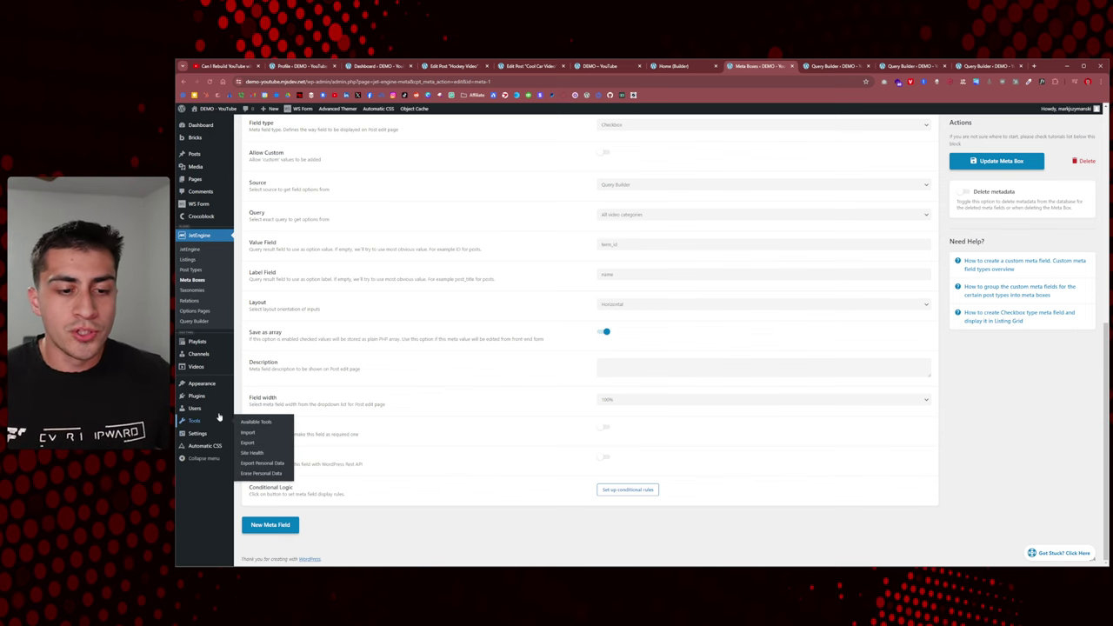
middle_click(194, 408)
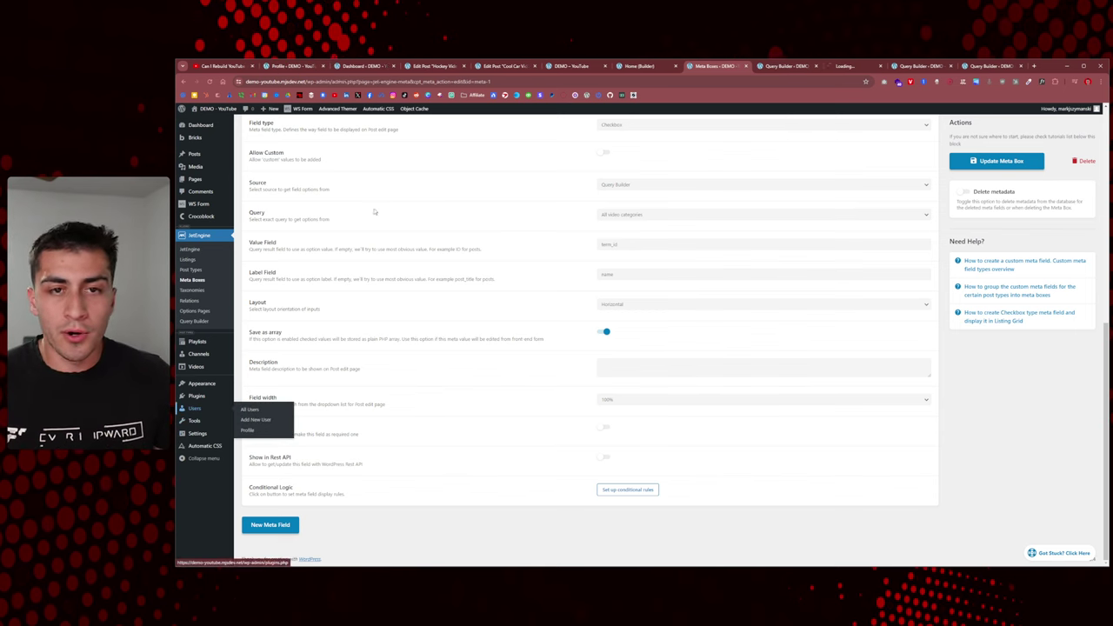
click(848, 66)
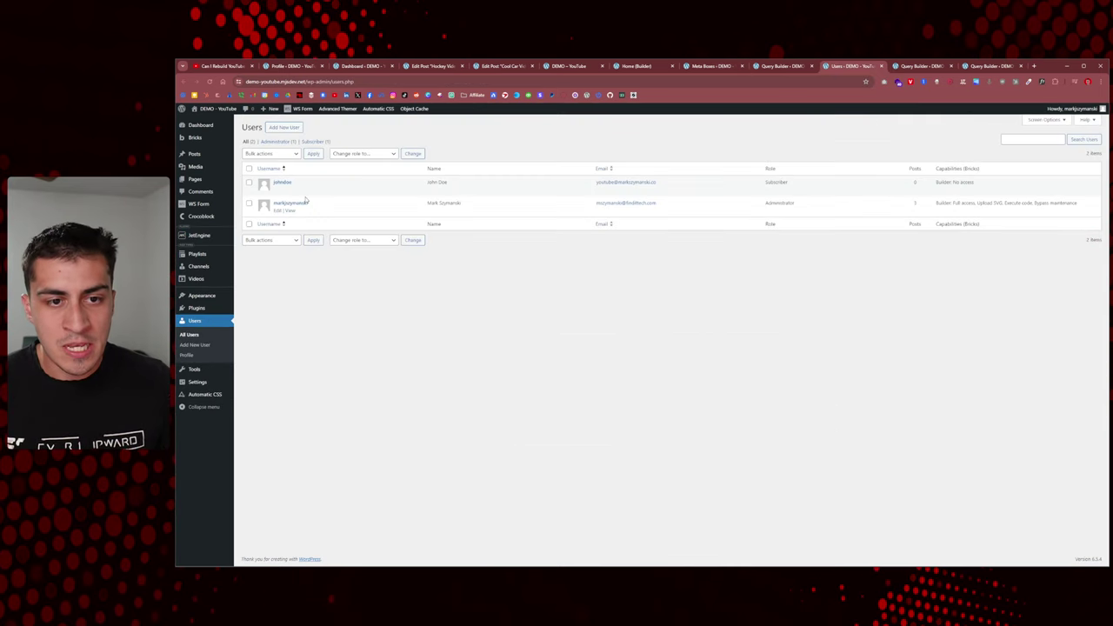
mouse_move(291, 194)
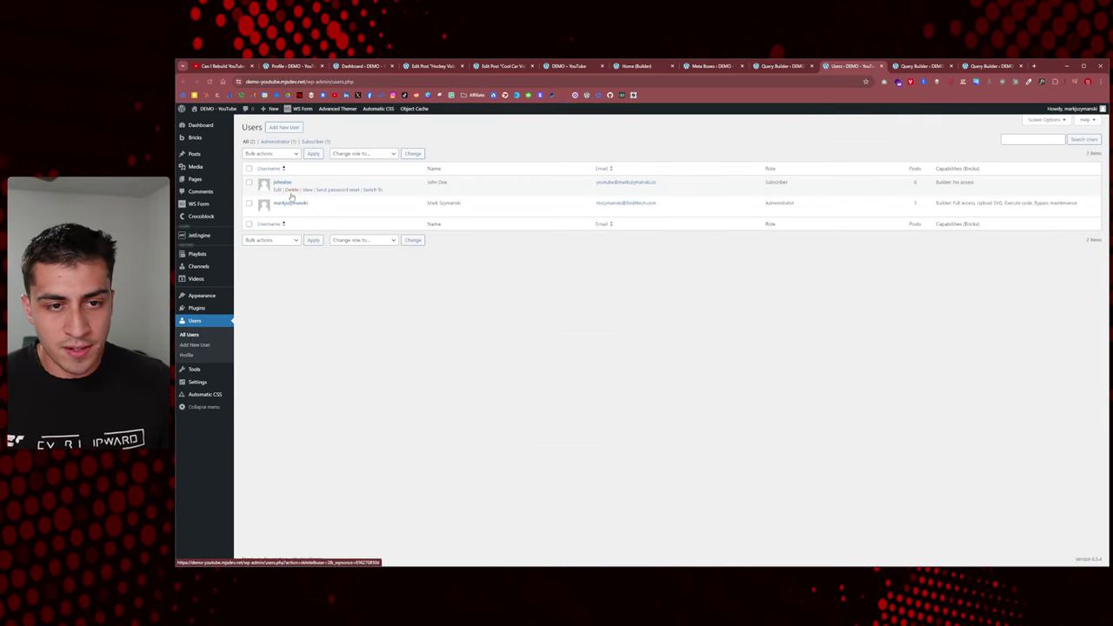
middle_click(290, 203)
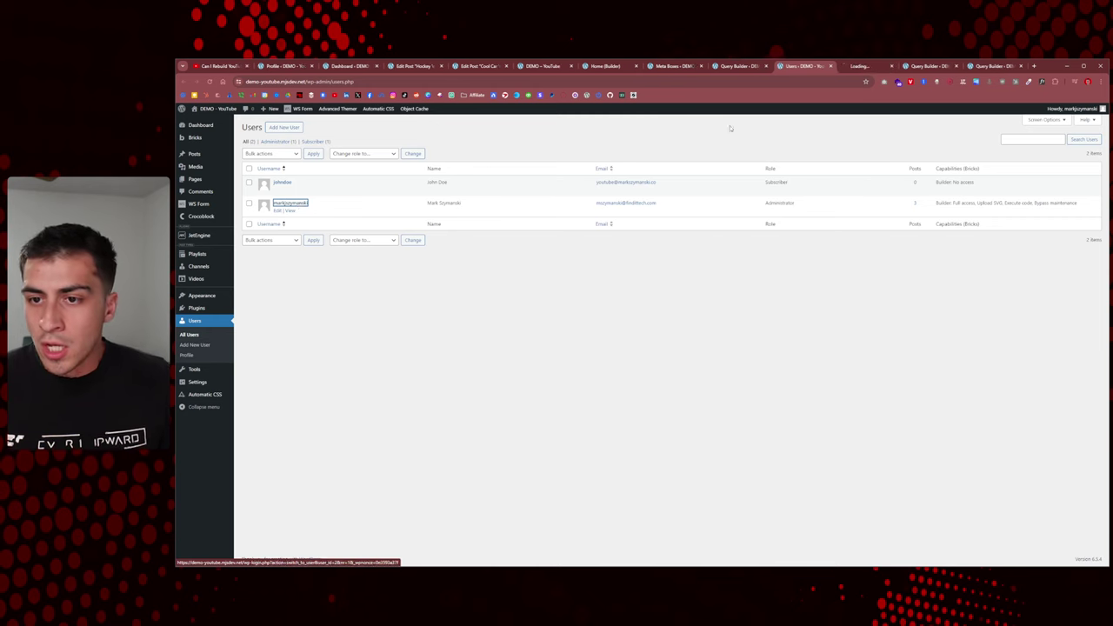
click(865, 67)
scroll(631, 334, down, 10)
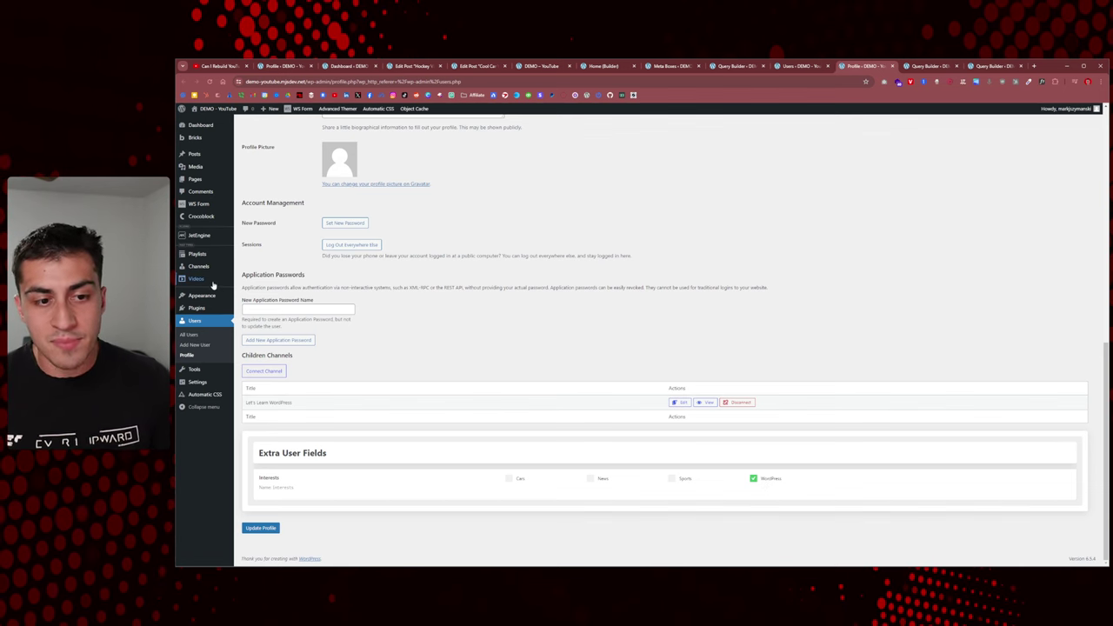
Step: Add a new video category named Books
mouse_move(196, 278)
click(247, 301)
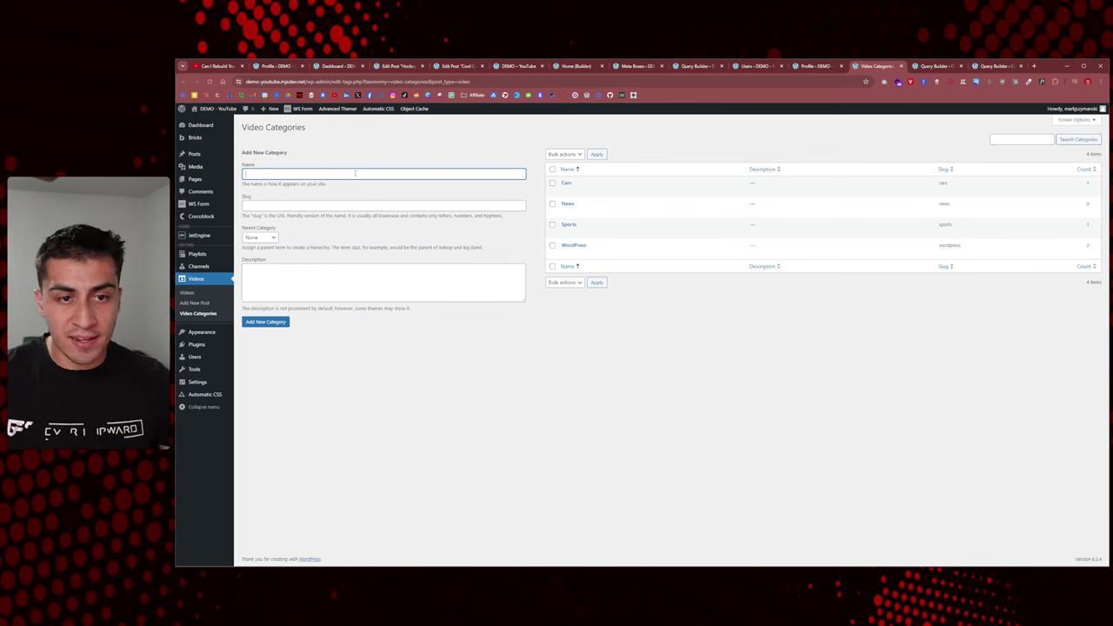
text(Books)
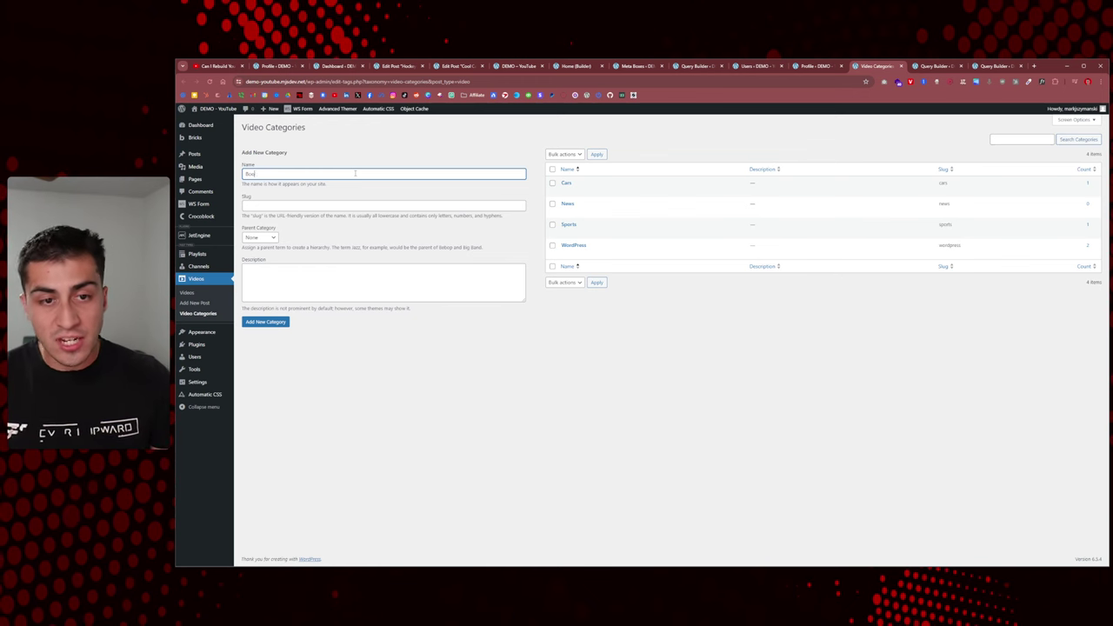
click(272, 323)
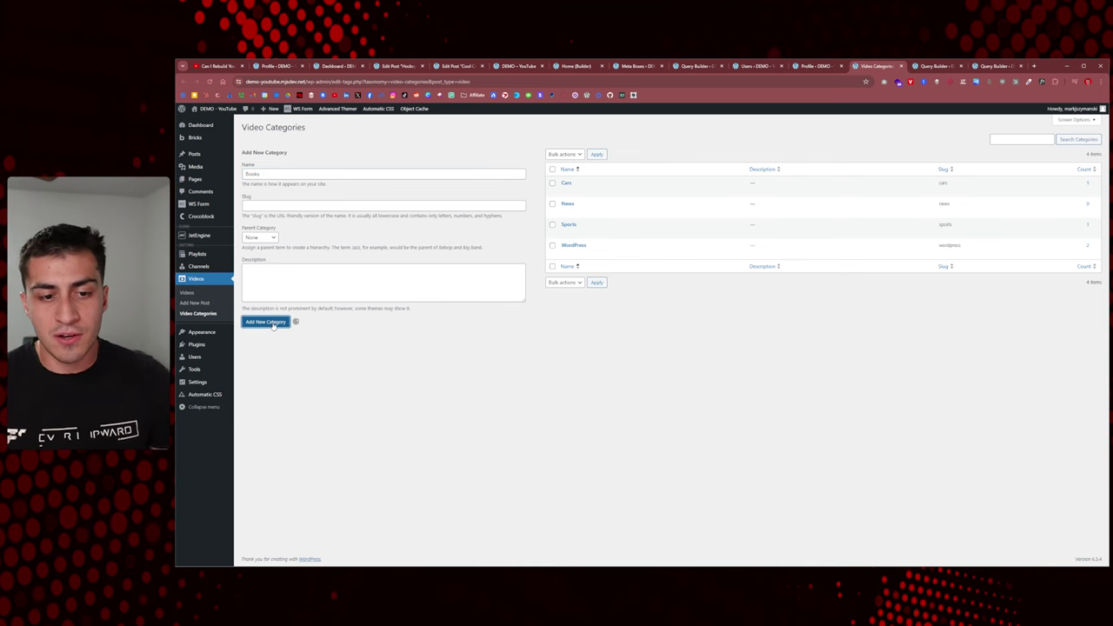
Step: Reload the administrator's profile page to check the Interests options for the new category
click(813, 66)
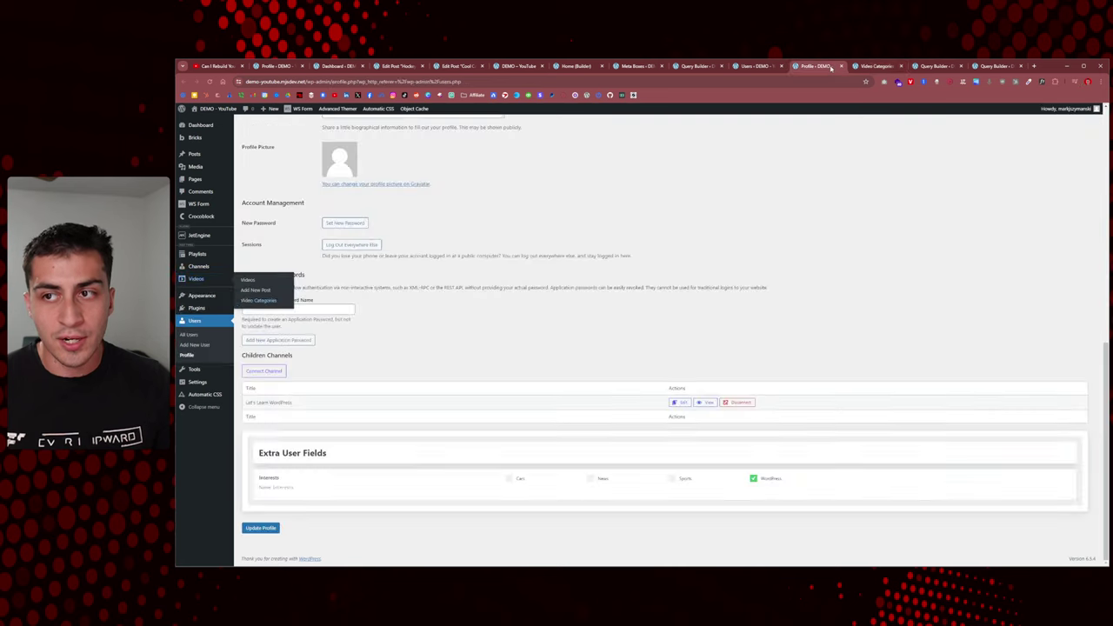
right_click(746, 348)
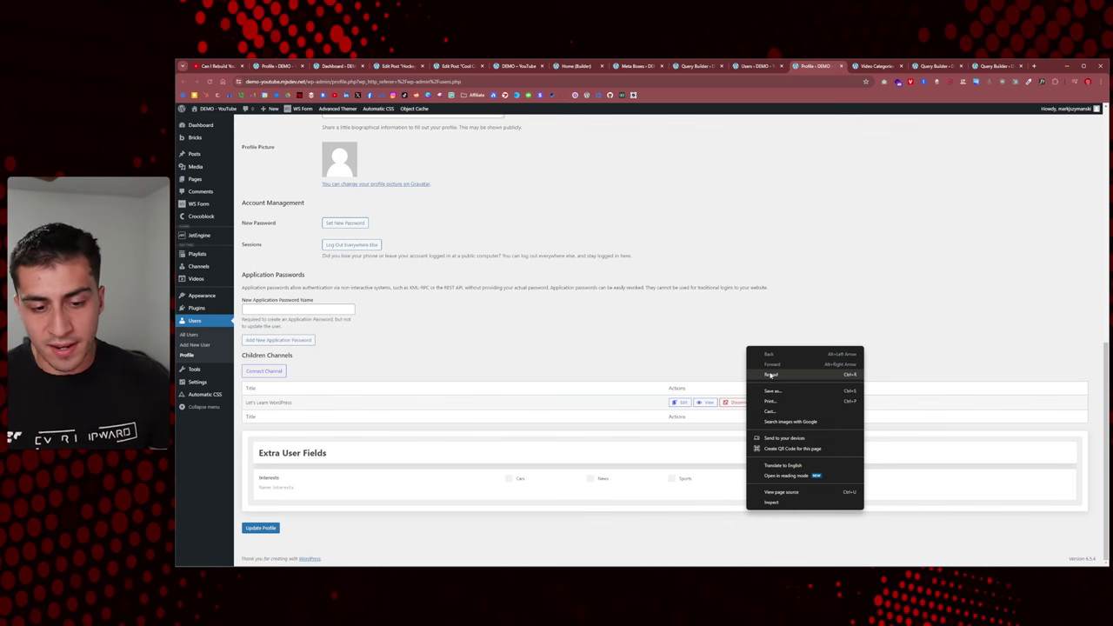
click(770, 374)
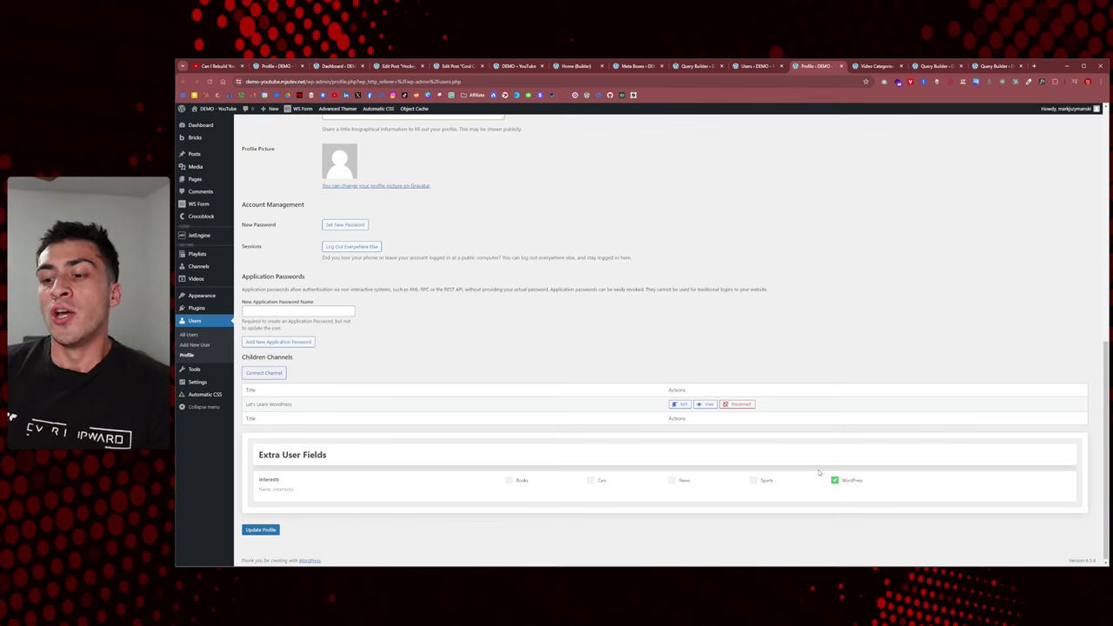
Step: Close the Video Categories page and view the query for videos based on the current user's interests
click(865, 67)
click(901, 66)
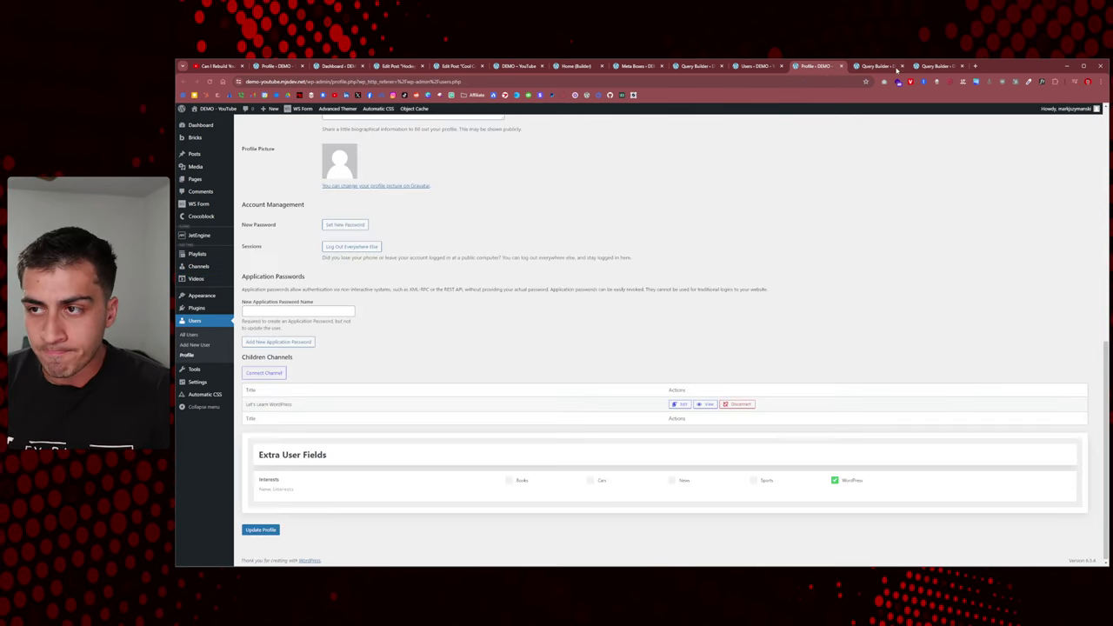
click(878, 67)
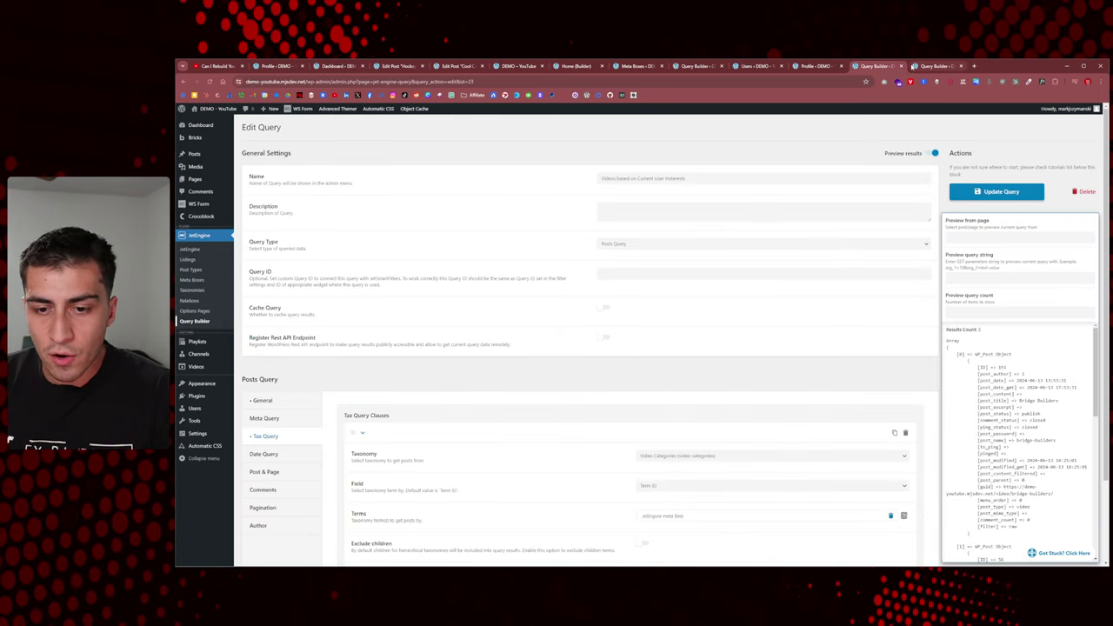
Step: Close the meta box page, return to the Home page in Bricks, and list the JetEngine queries available for the Video Card's query loop
click(658, 66)
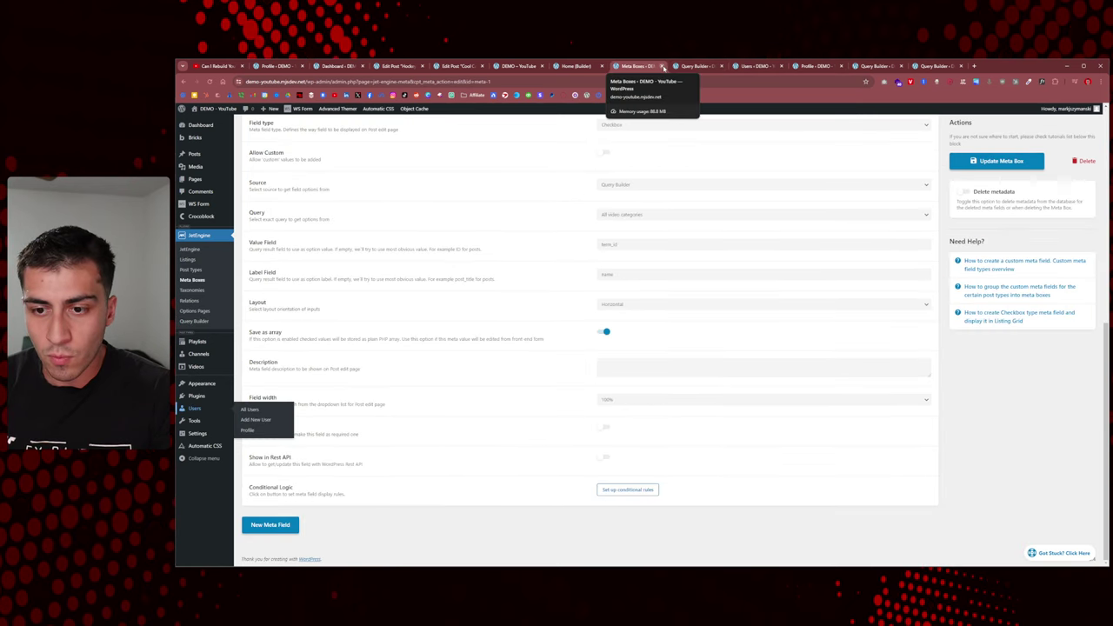
click(662, 66)
click(576, 66)
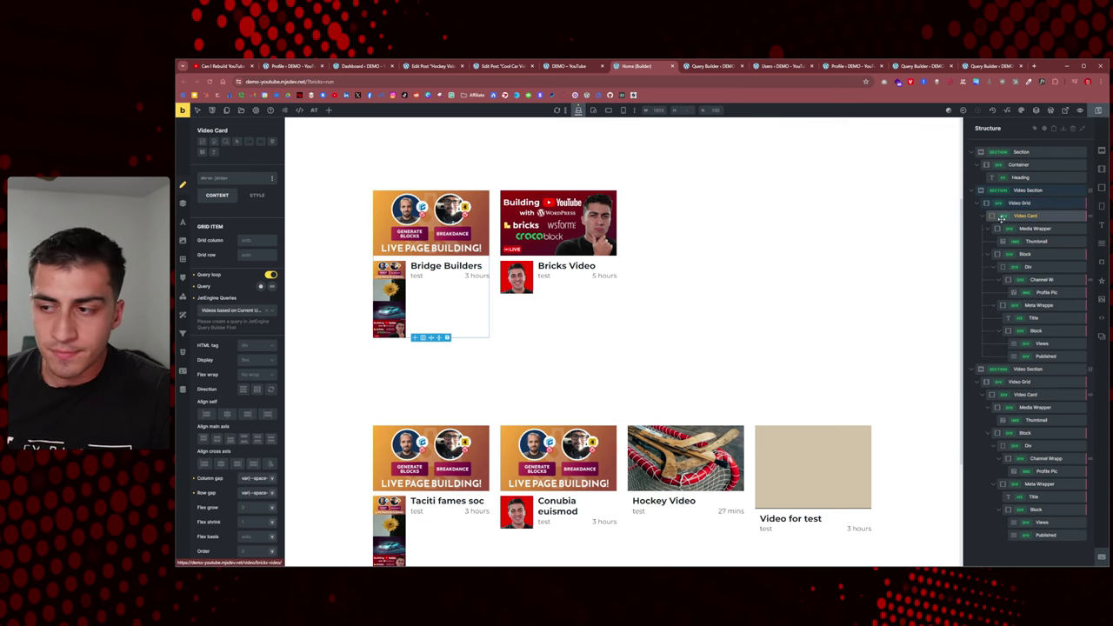
click(255, 311)
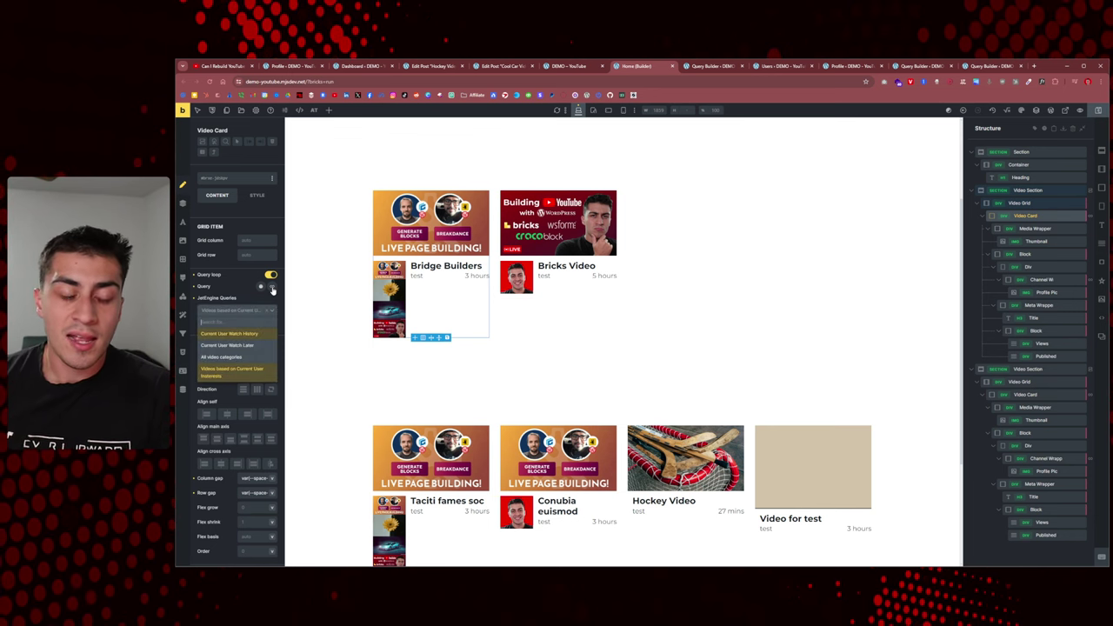
Step: Check the query type of the Video Card's loop, and view the general settings of the All video categories query
click(272, 289)
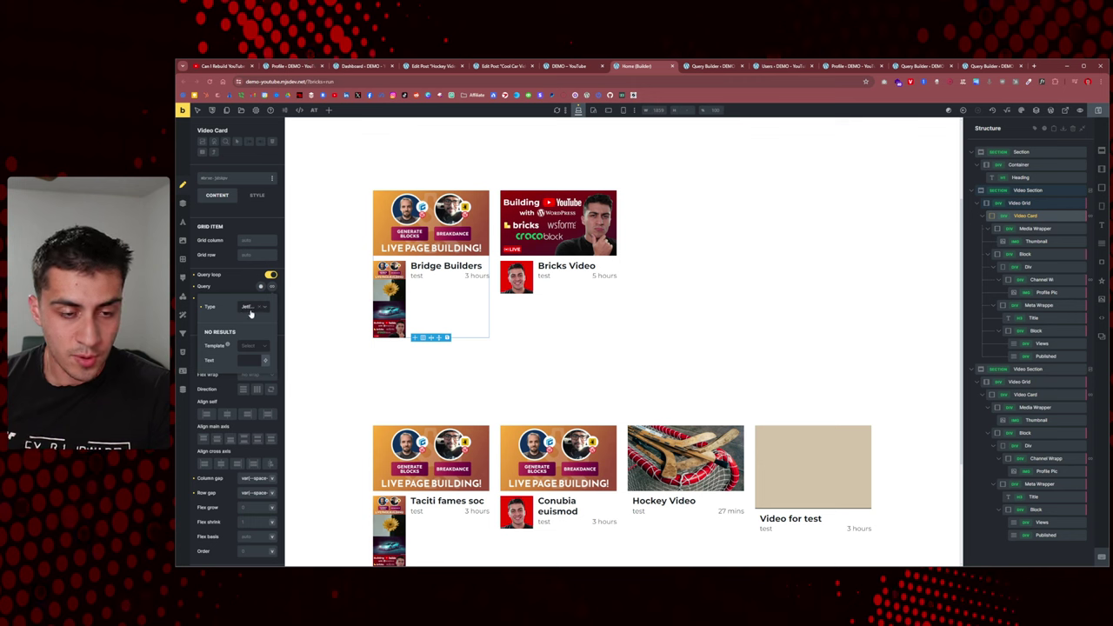
key(Escape)
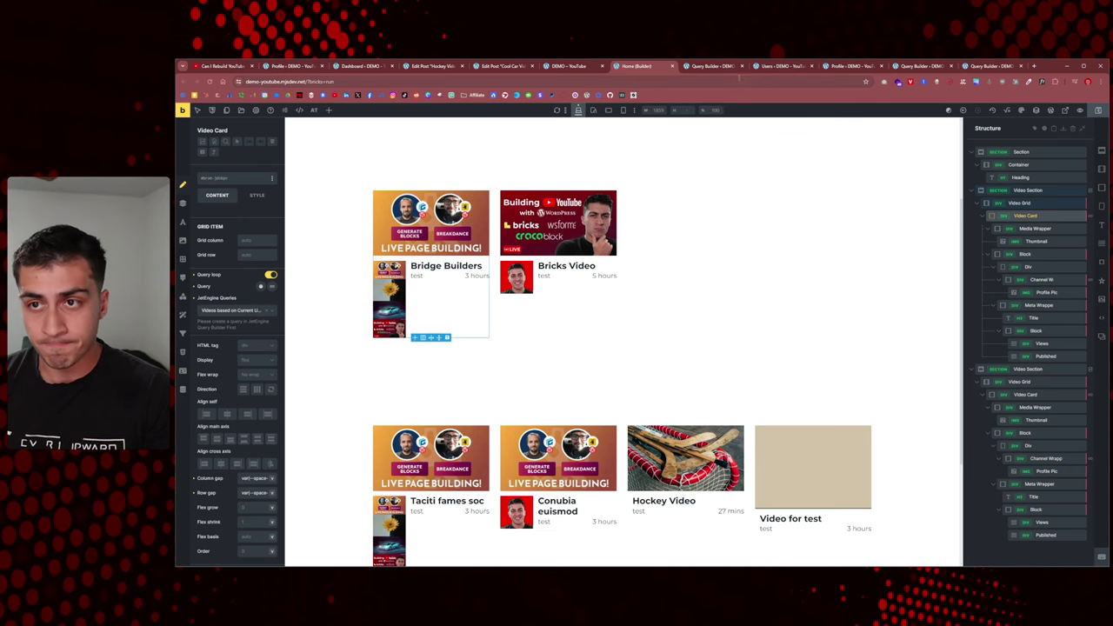
click(711, 66)
scroll(636, 200, up, 5)
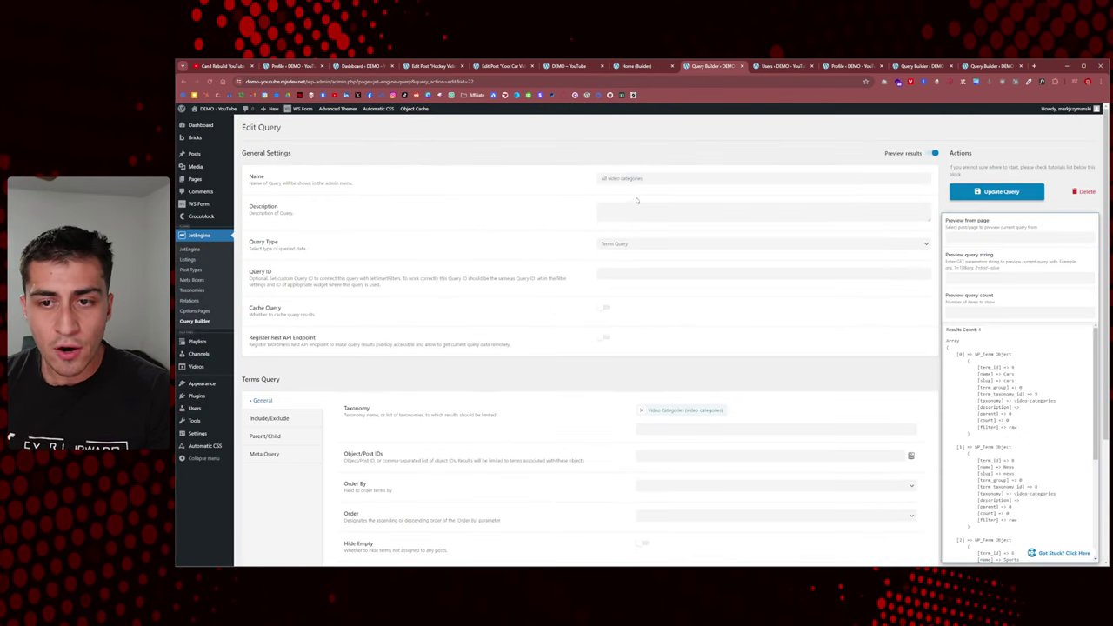
Step: Close the All video categories query, the Users list and both open pages of the current user's interests query
click(741, 66)
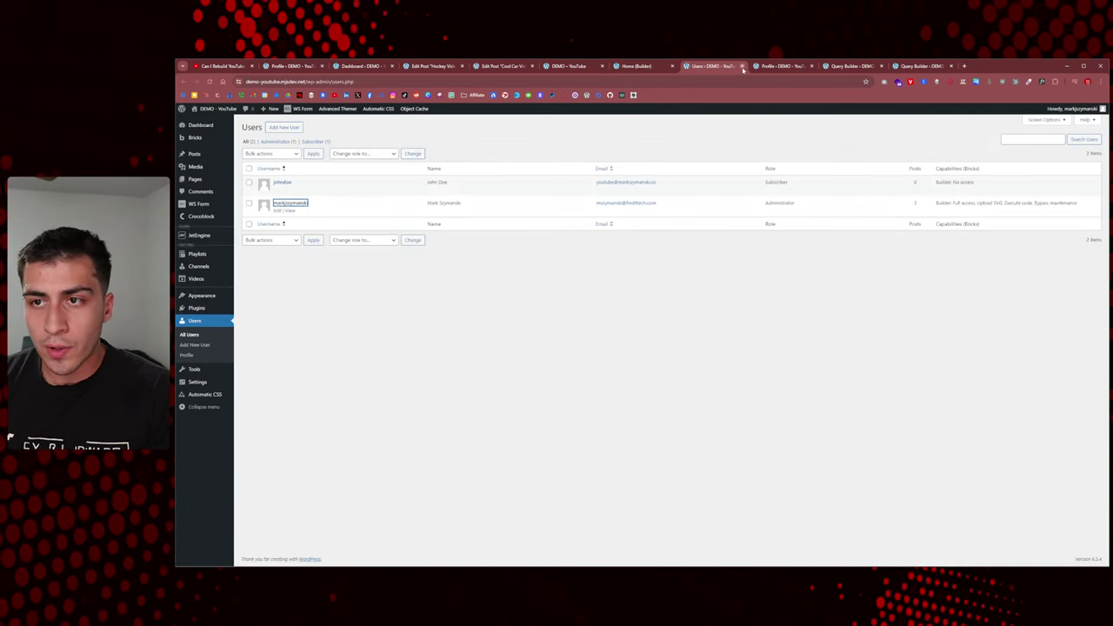
key(ctrl+Tab)
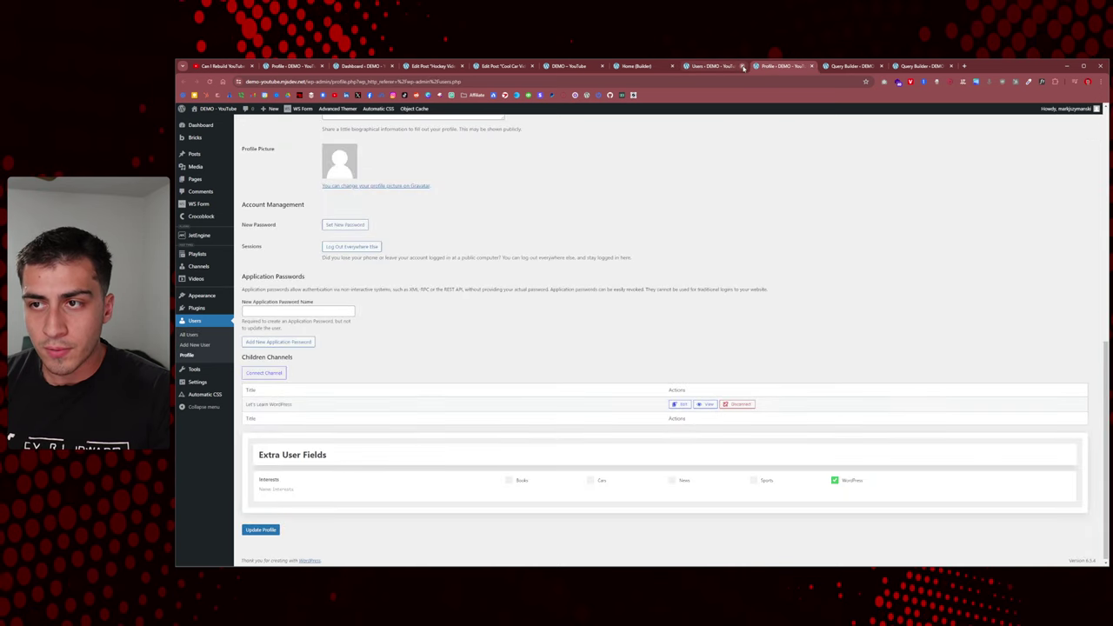
click(741, 66)
click(841, 67)
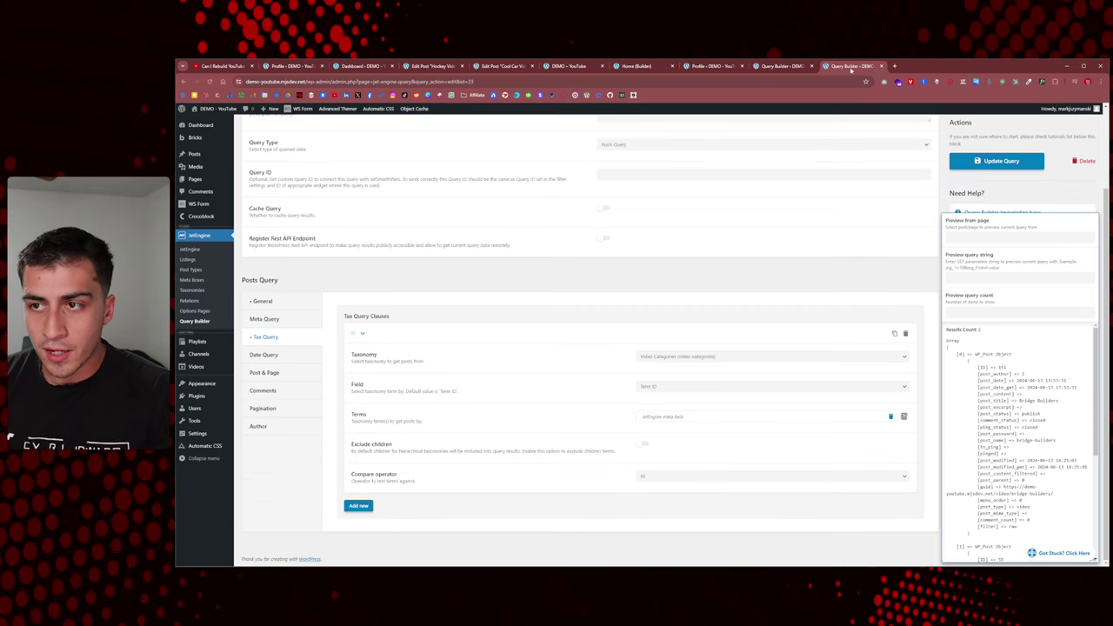
click(881, 67)
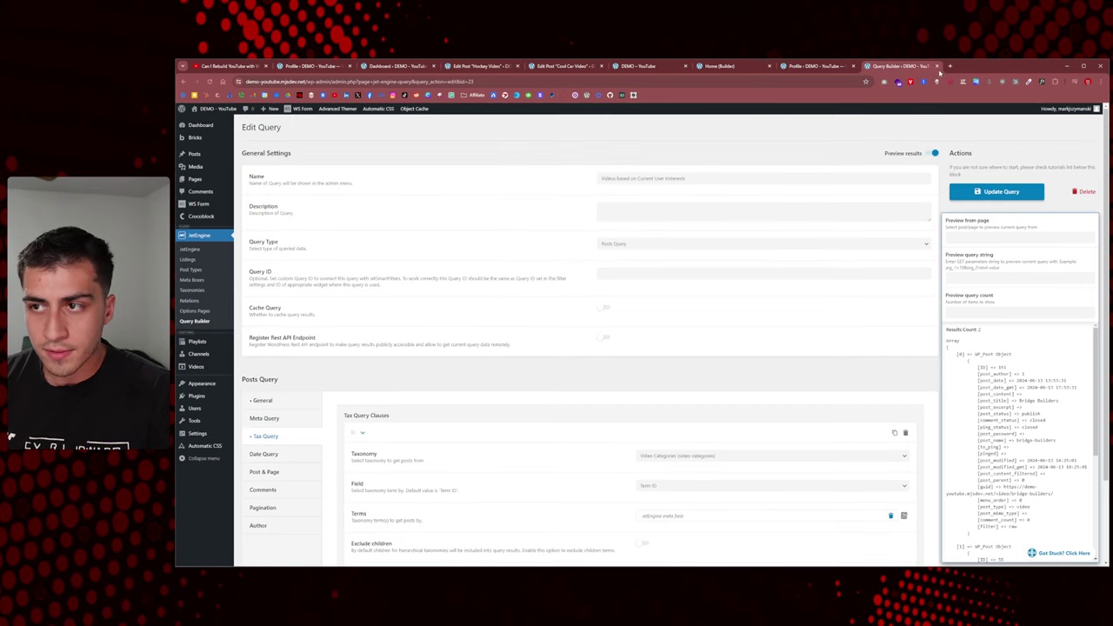
click(936, 66)
Step: Open the JetEngine queries list in a new tab, and open the query for videos based on current user interests from it
mouse_move(216, 259)
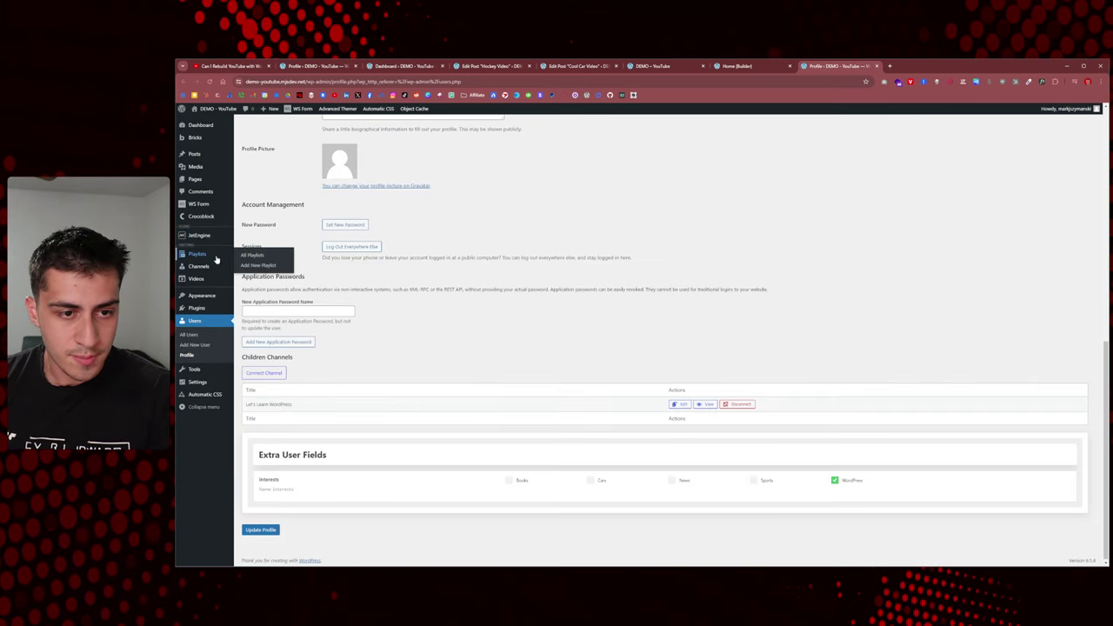
mouse_move(213, 236)
middle_click(255, 299)
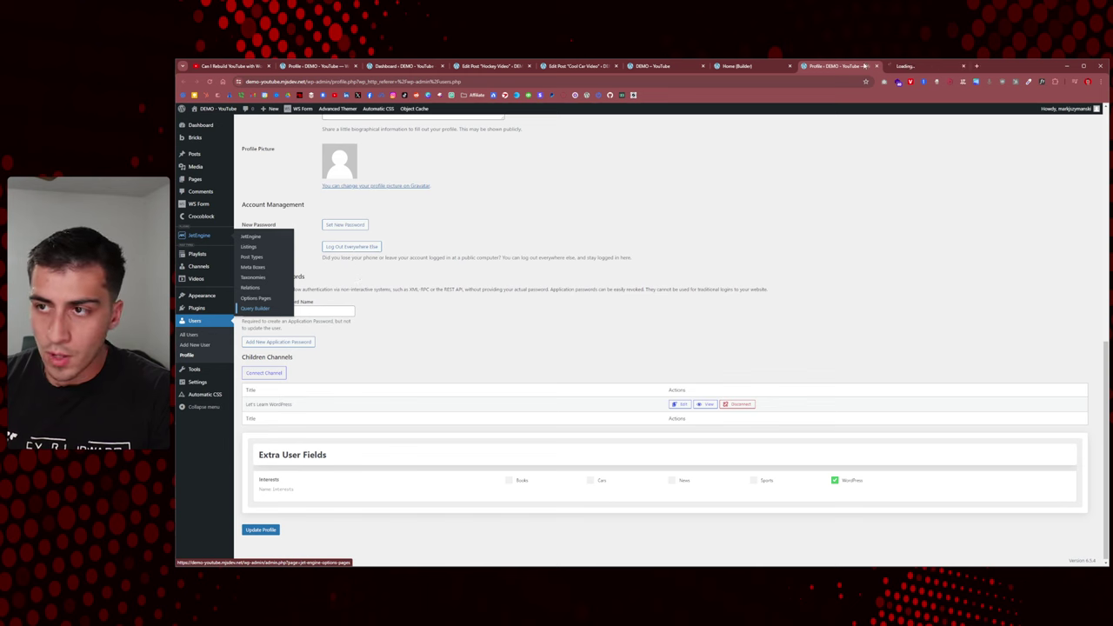
click(918, 67)
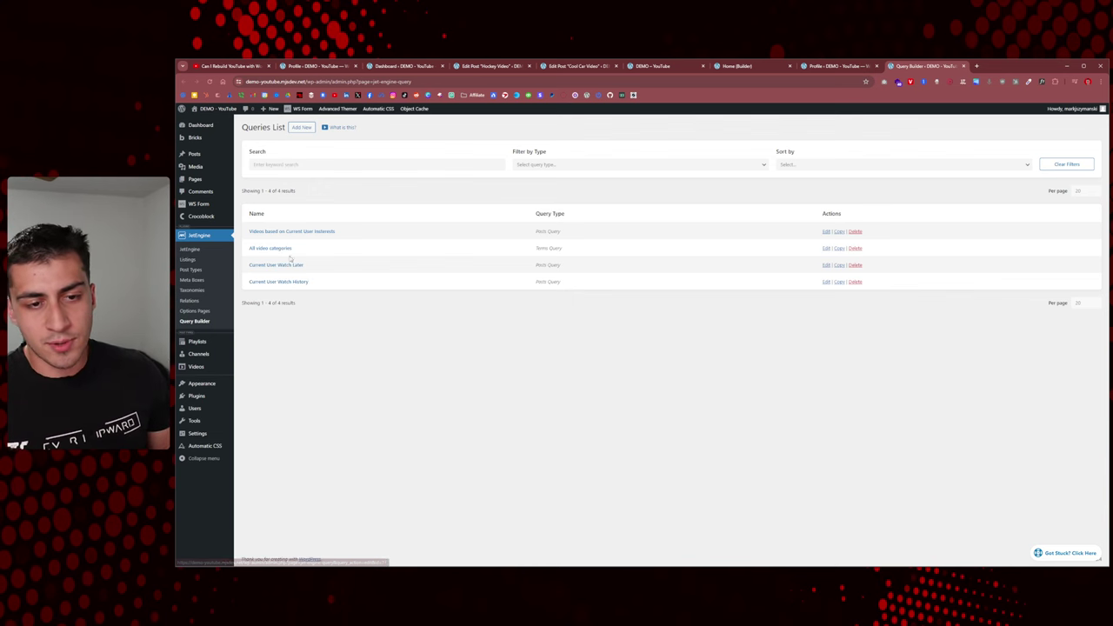
middle_click(261, 233)
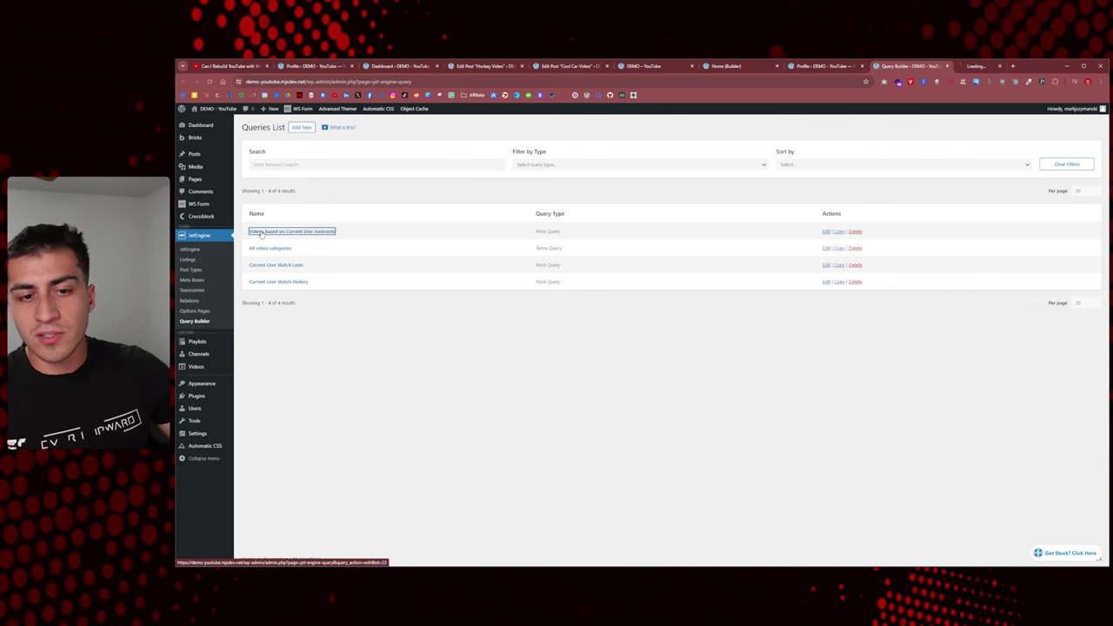
click(983, 66)
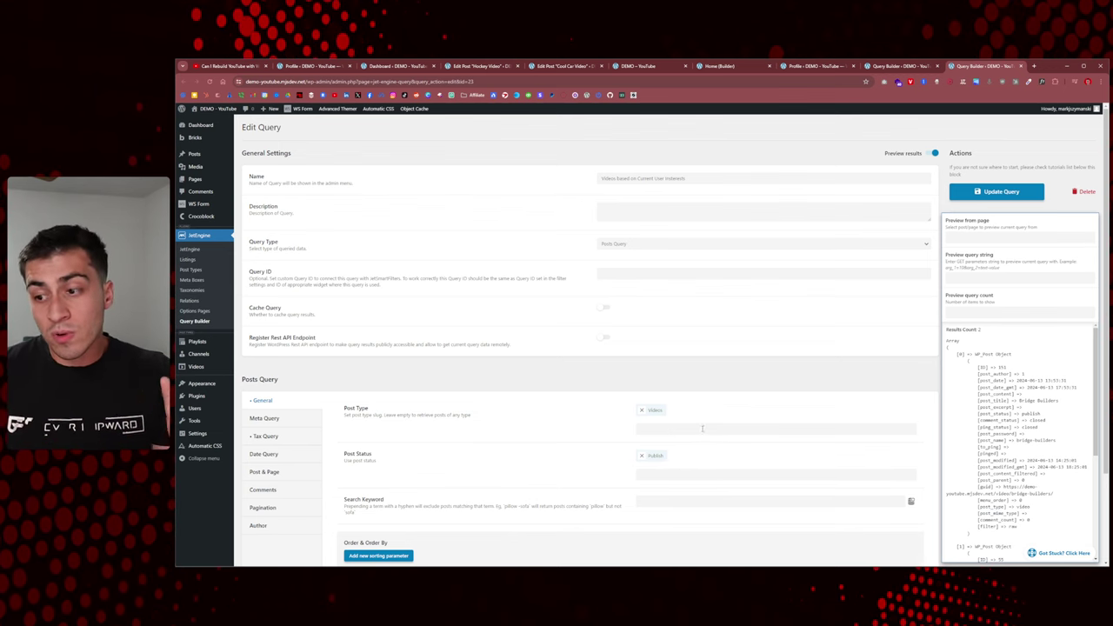
Step: Examine the query's post type and status settings, and display its tax query clause
scroll(701, 428, down, 2)
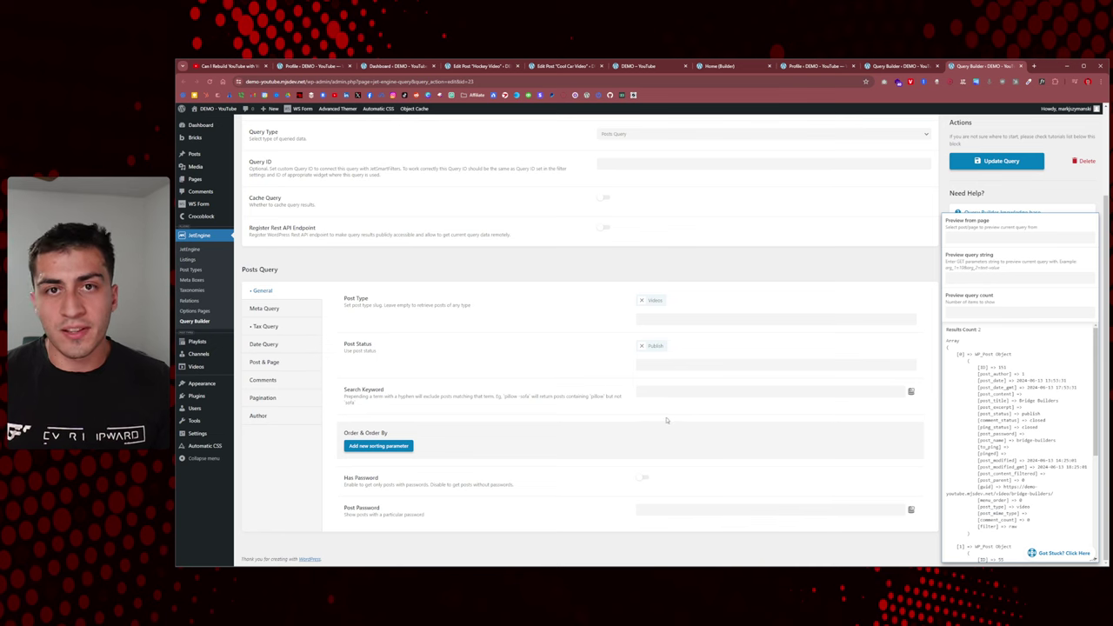
scroll(716, 261, up, 3)
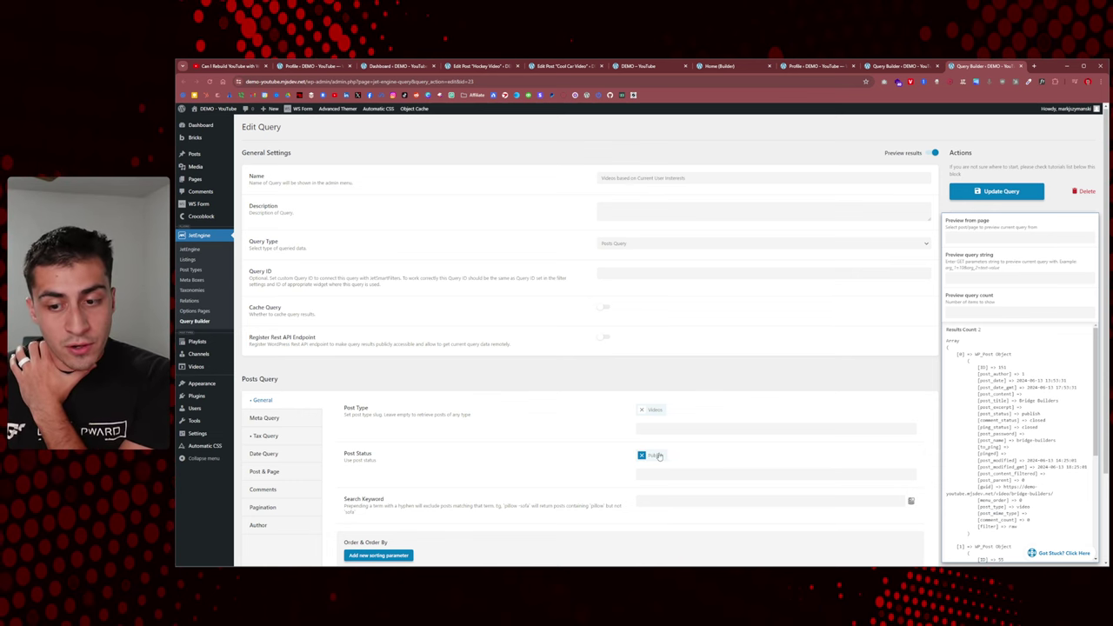
click(276, 436)
scroll(280, 437, down, 2)
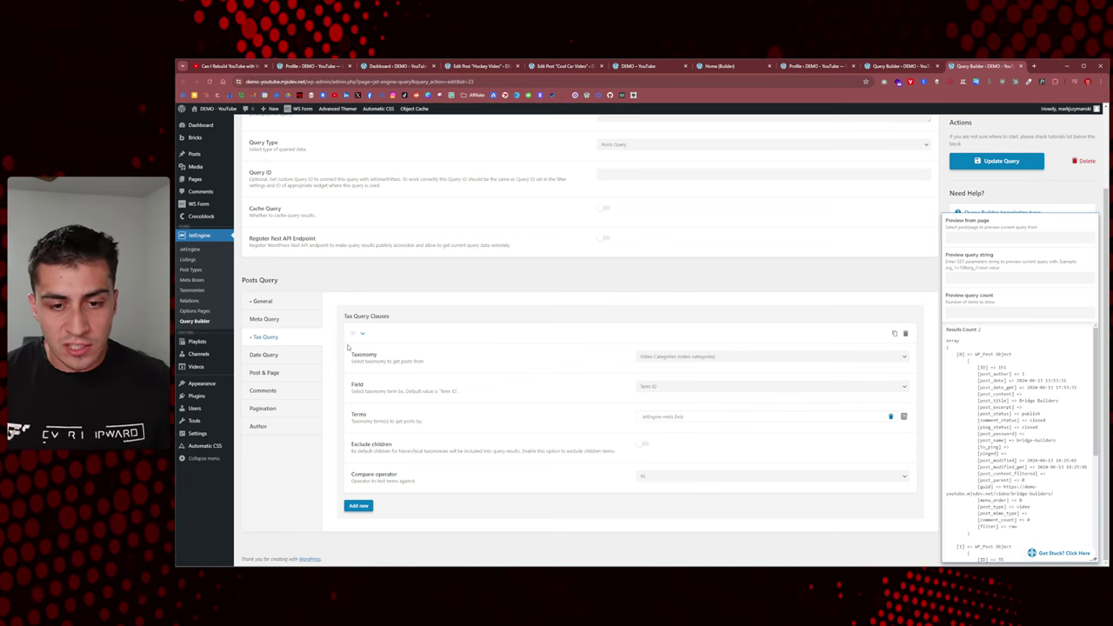
Step: Check the tax query clause's taxonomy selection and choose Term ID as its field
click(663, 357)
click(663, 357)
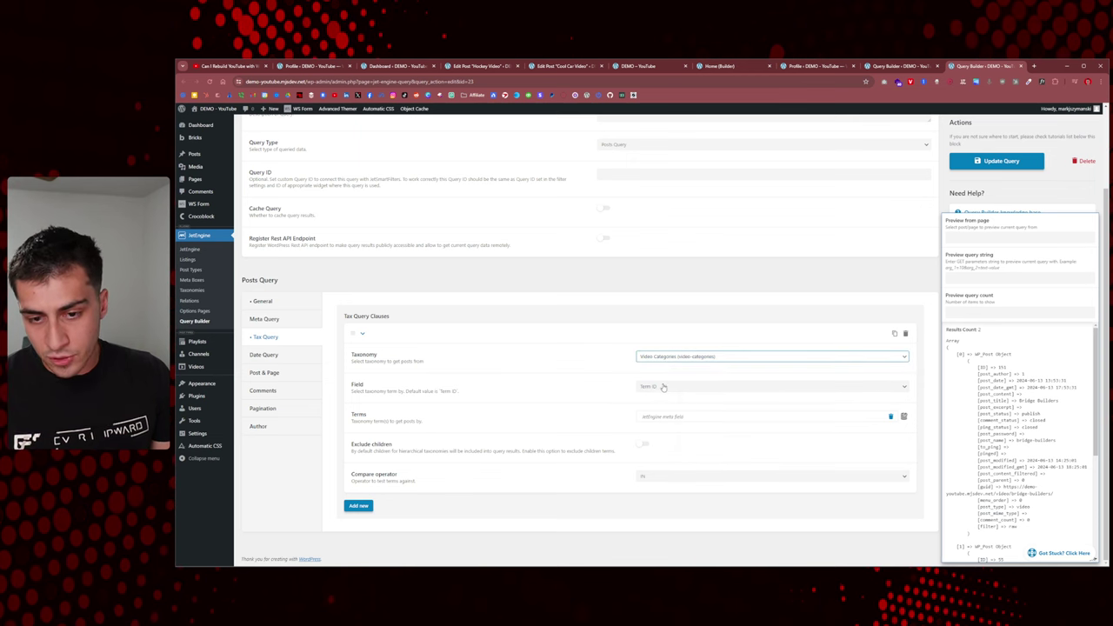
click(664, 387)
click(662, 395)
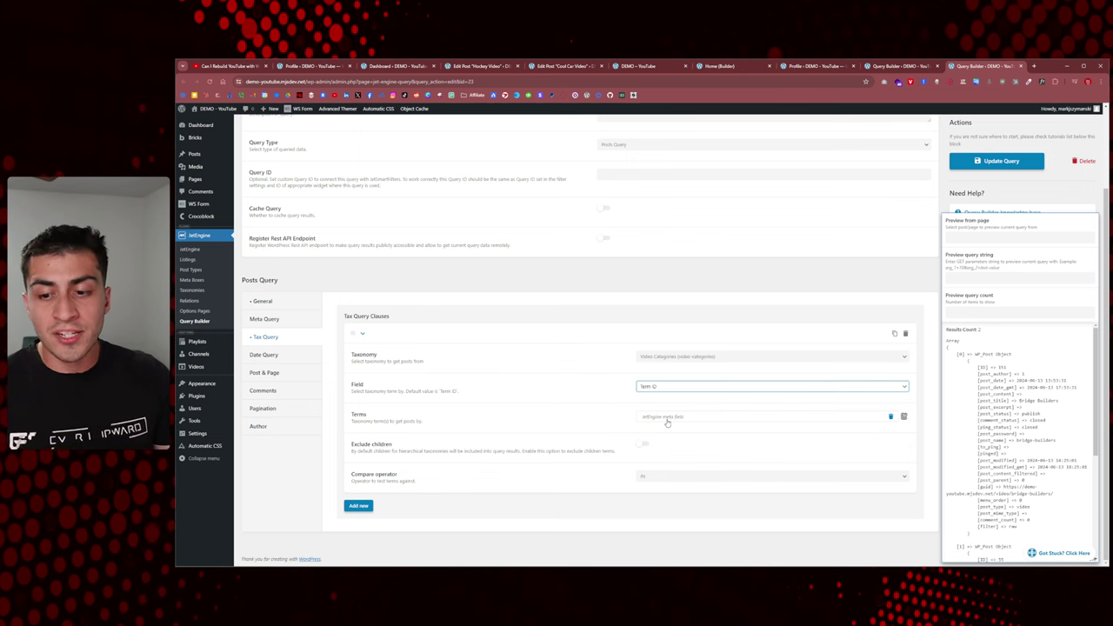
Step: Set the Terms macro to use the Interests user field and return the field value
click(667, 421)
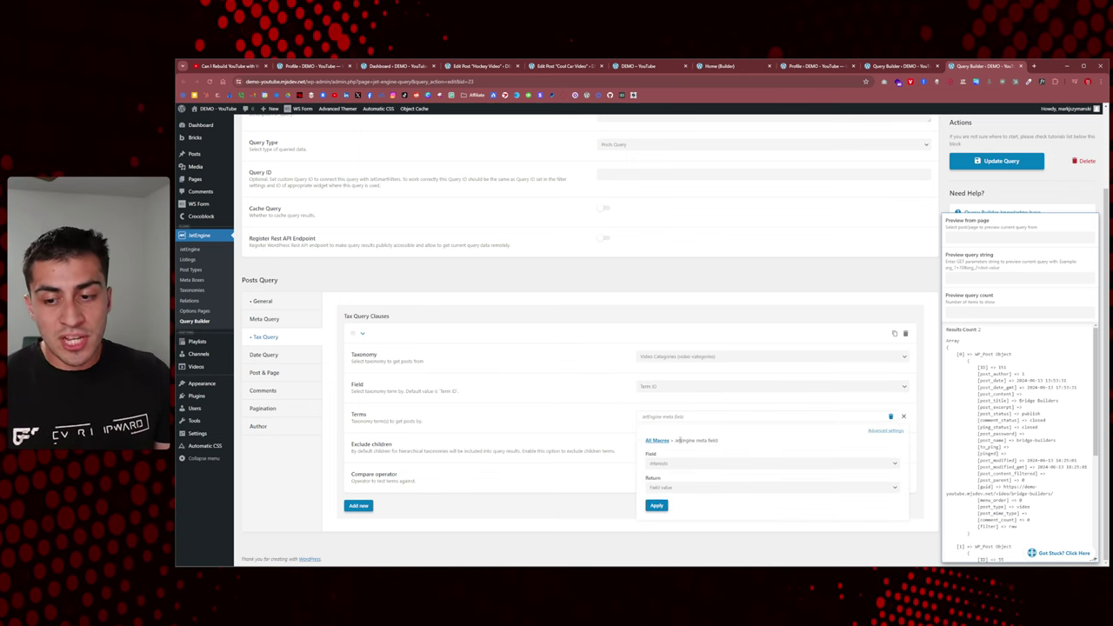
click(679, 469)
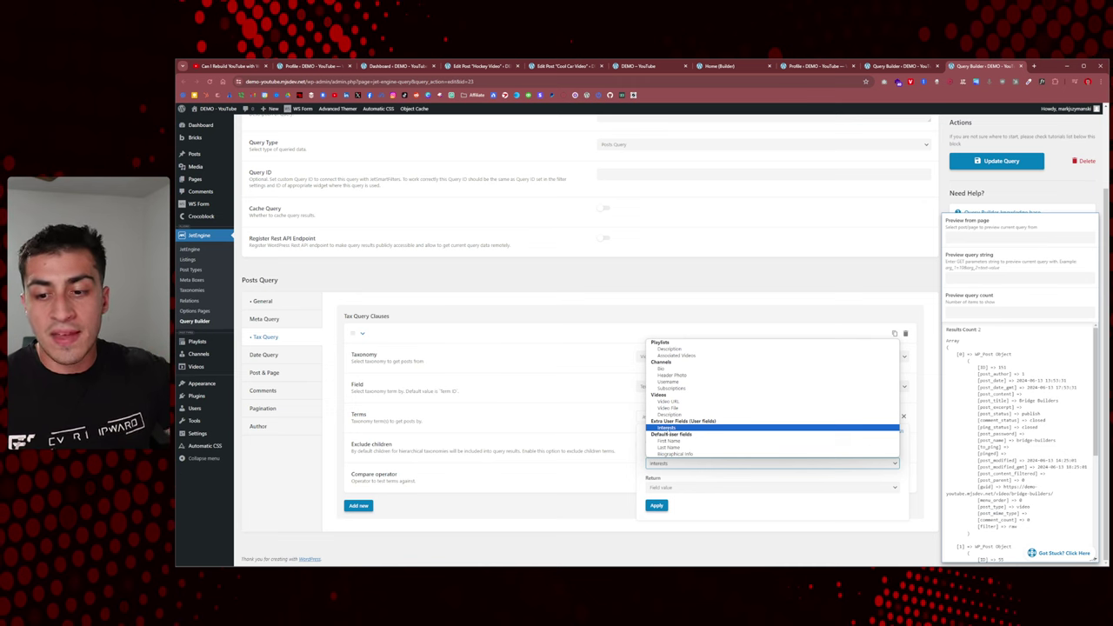
click(669, 427)
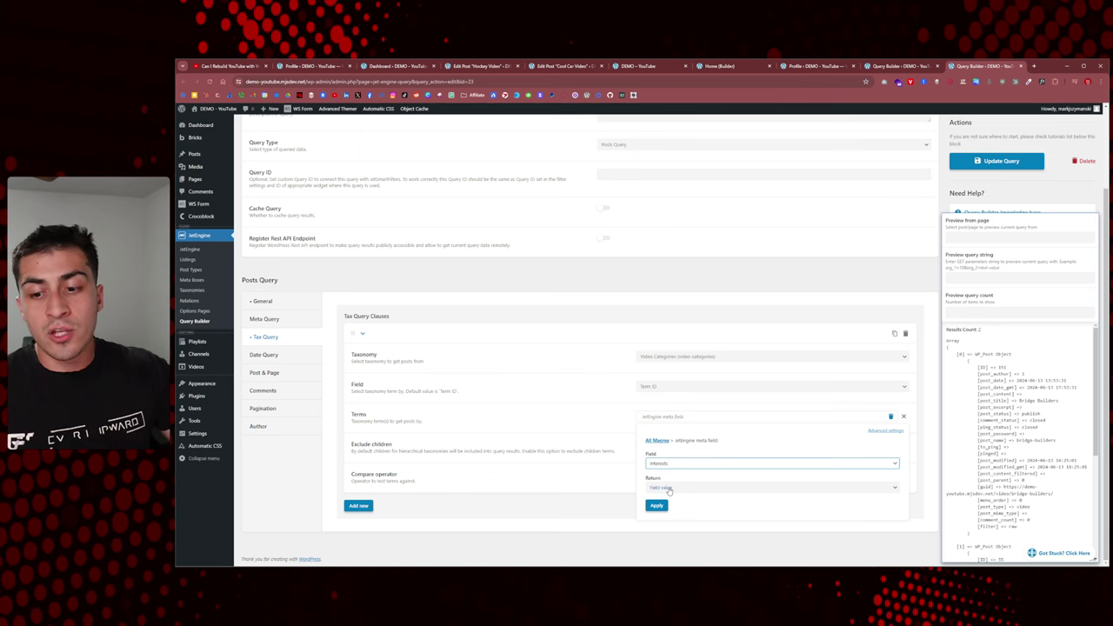
click(668, 489)
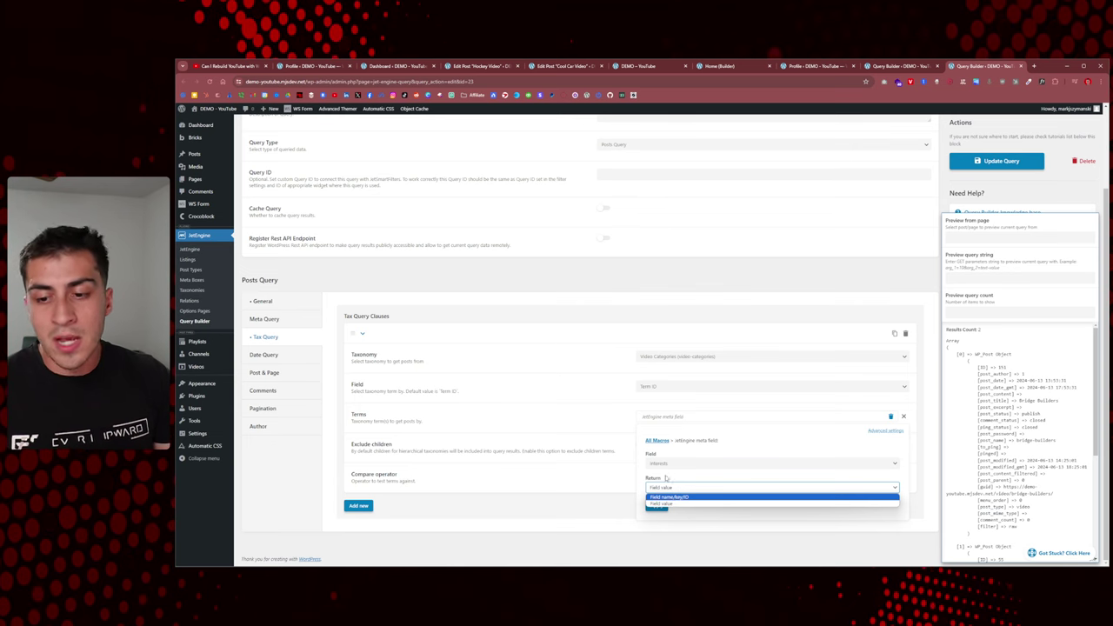
click(660, 503)
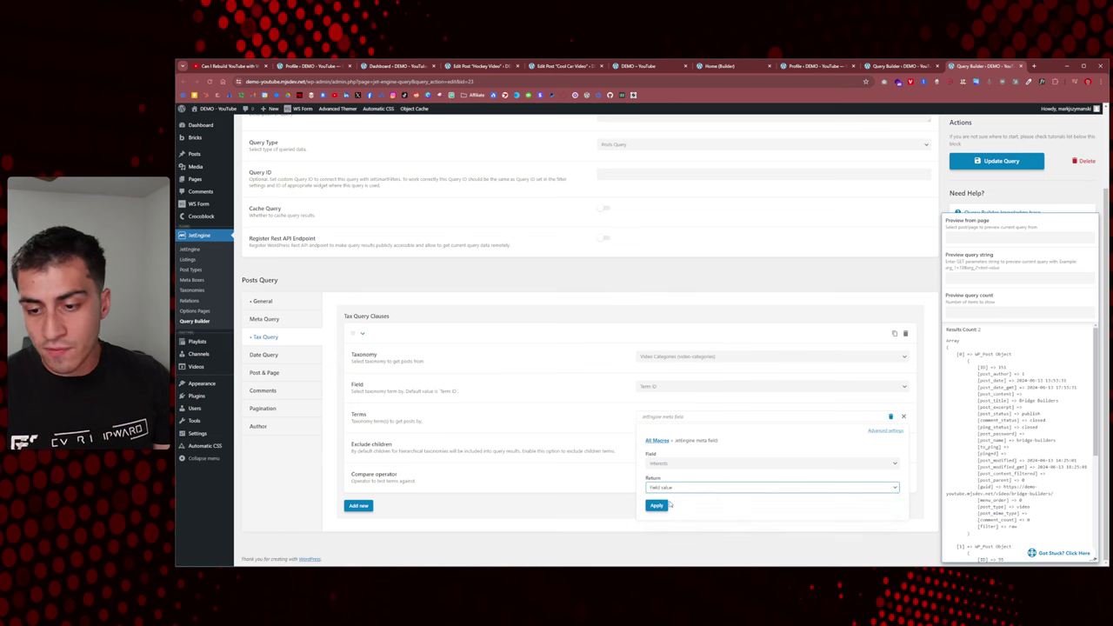
Step: Clear the fallback value in the advanced settings of the Terms macro
click(880, 432)
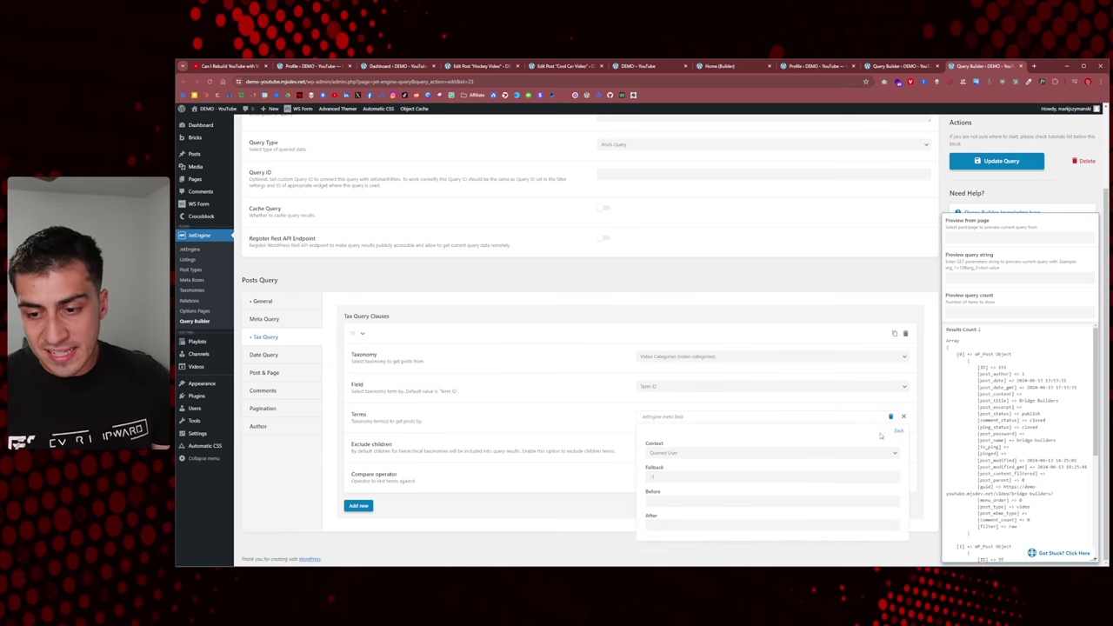
click(633, 486)
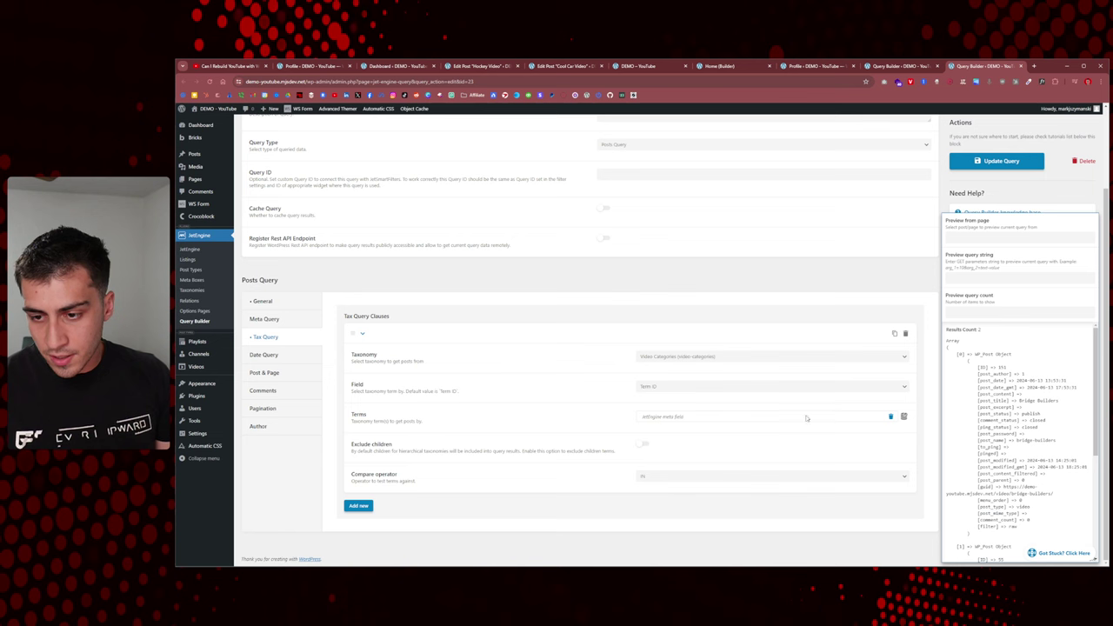
click(666, 420)
click(882, 431)
click(652, 476)
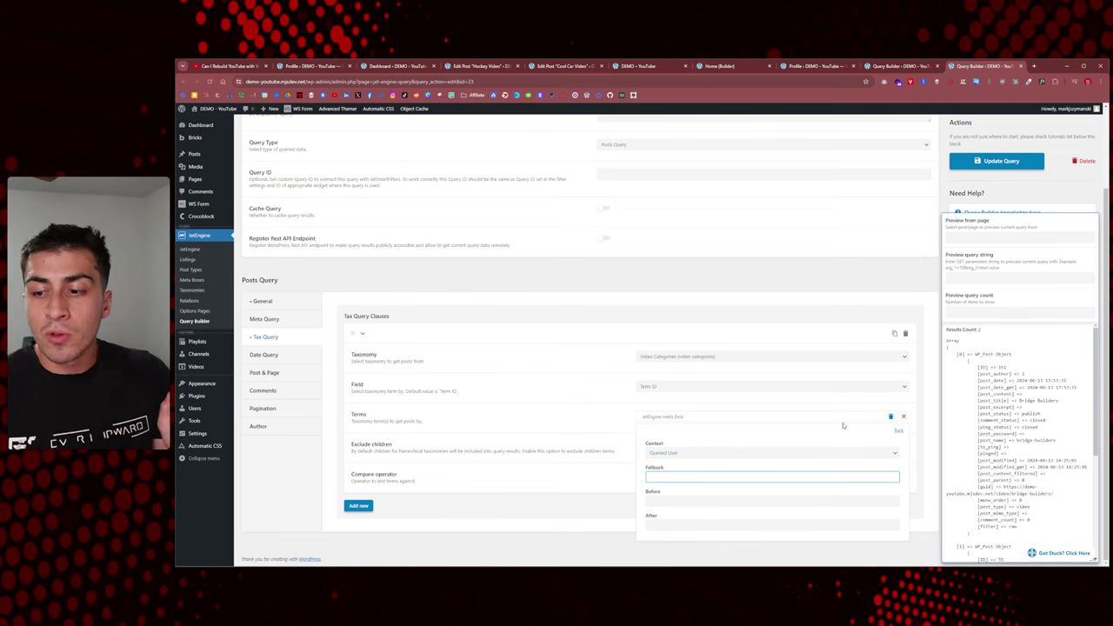
Step: Choose Queried User as the Terms macro's context and update the query
click(683, 453)
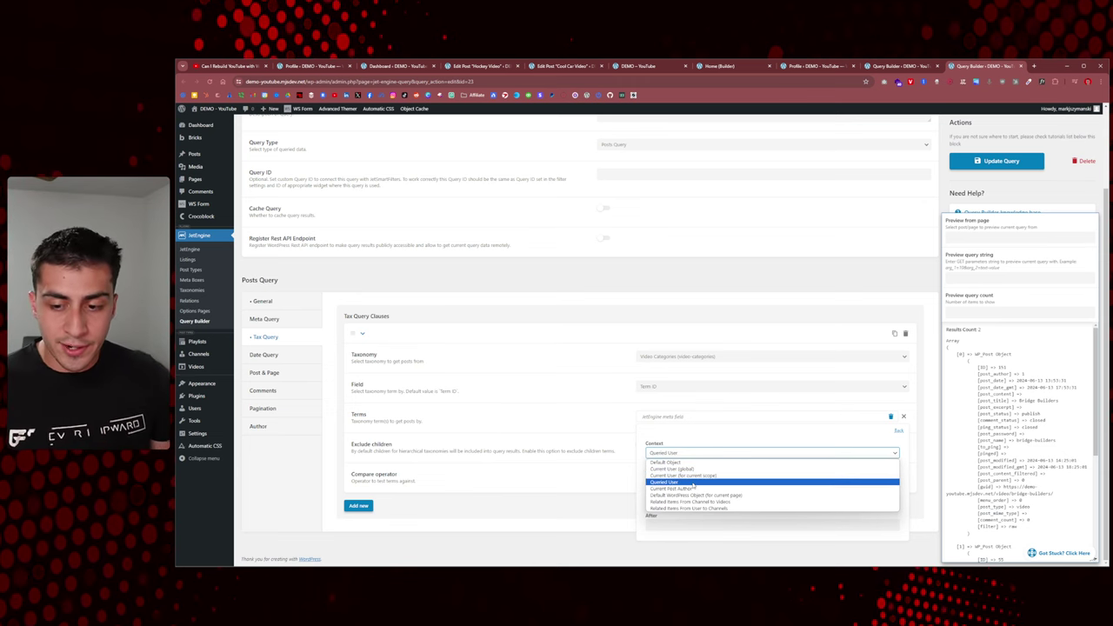
click(693, 482)
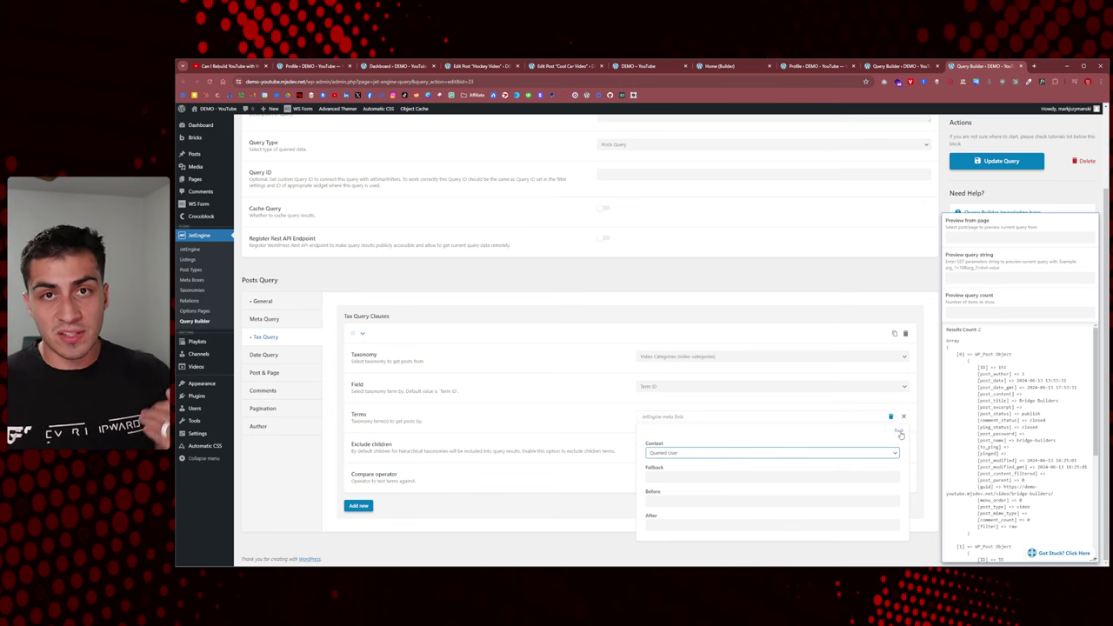
click(899, 432)
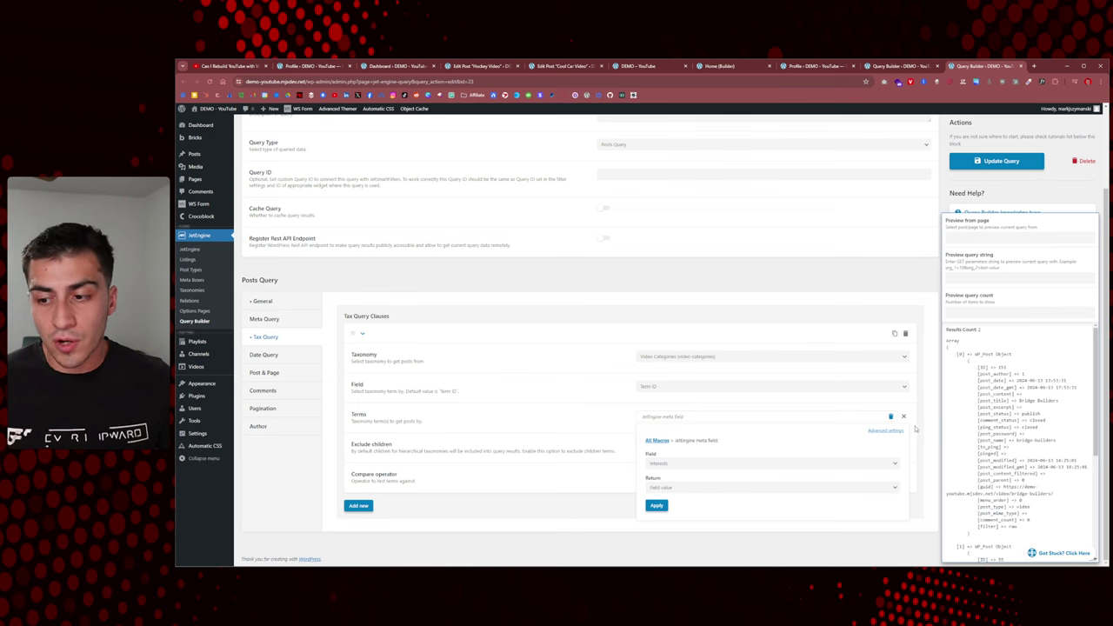
click(916, 429)
click(1002, 164)
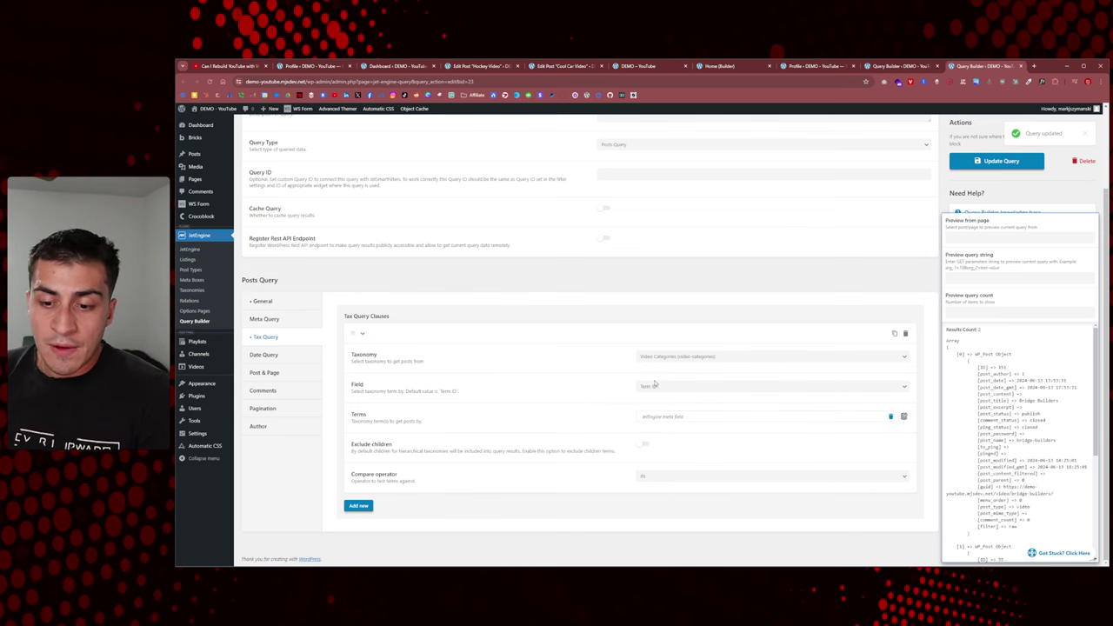
Step: Choose IN as the compare operator of the tax query clause
click(652, 484)
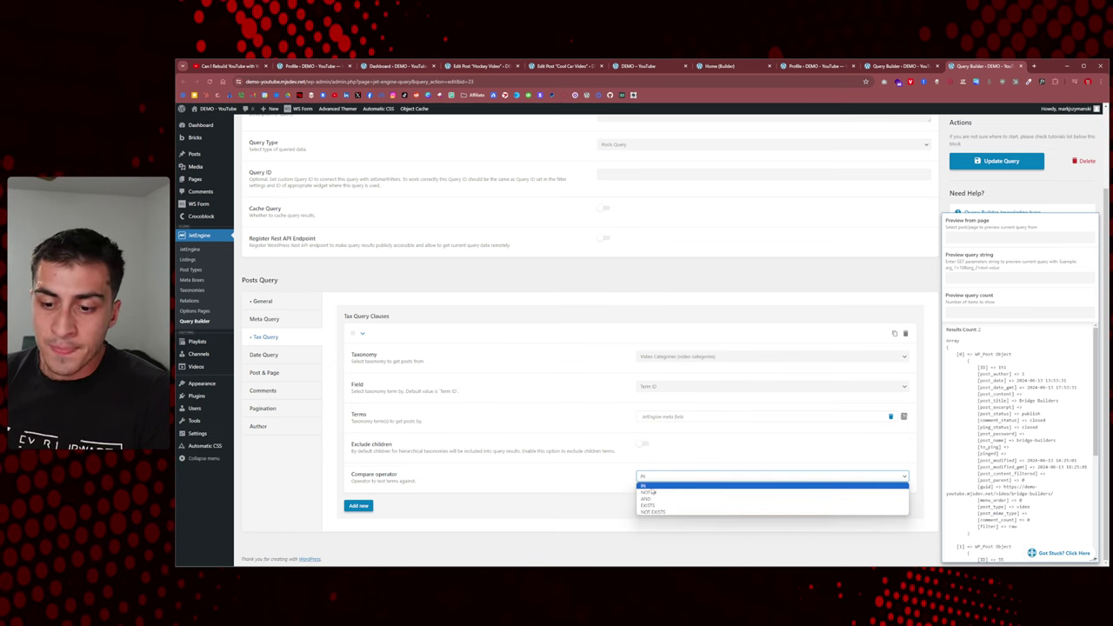
click(650, 485)
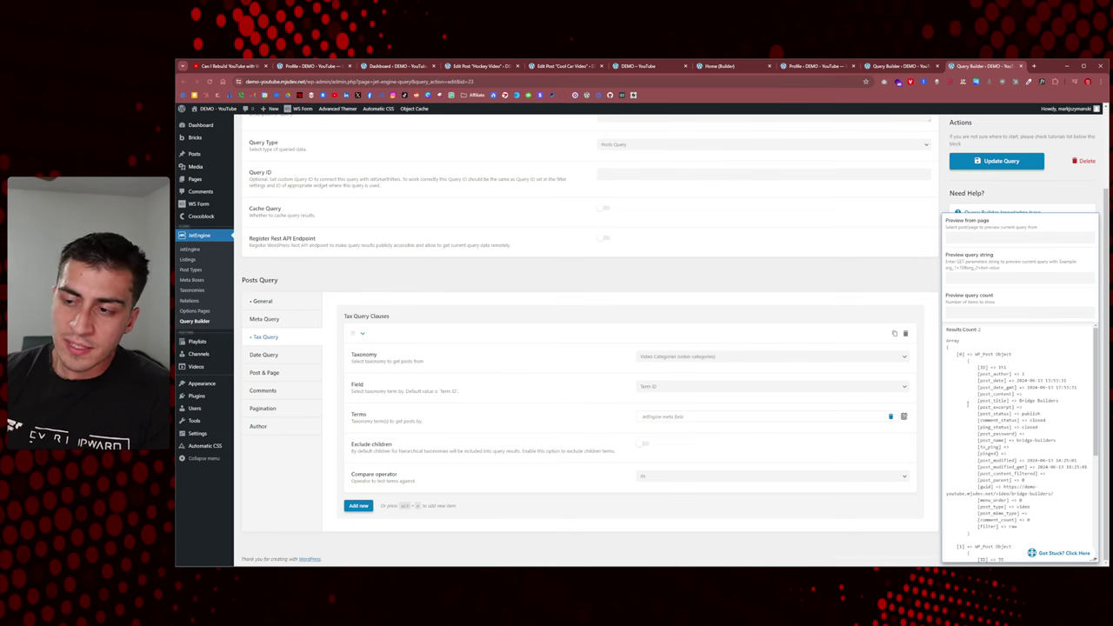
Step: Examine the video posts returned in the preview of the current user's interests query
scroll(966, 402, up, 2)
scroll(1064, 389, down, 1)
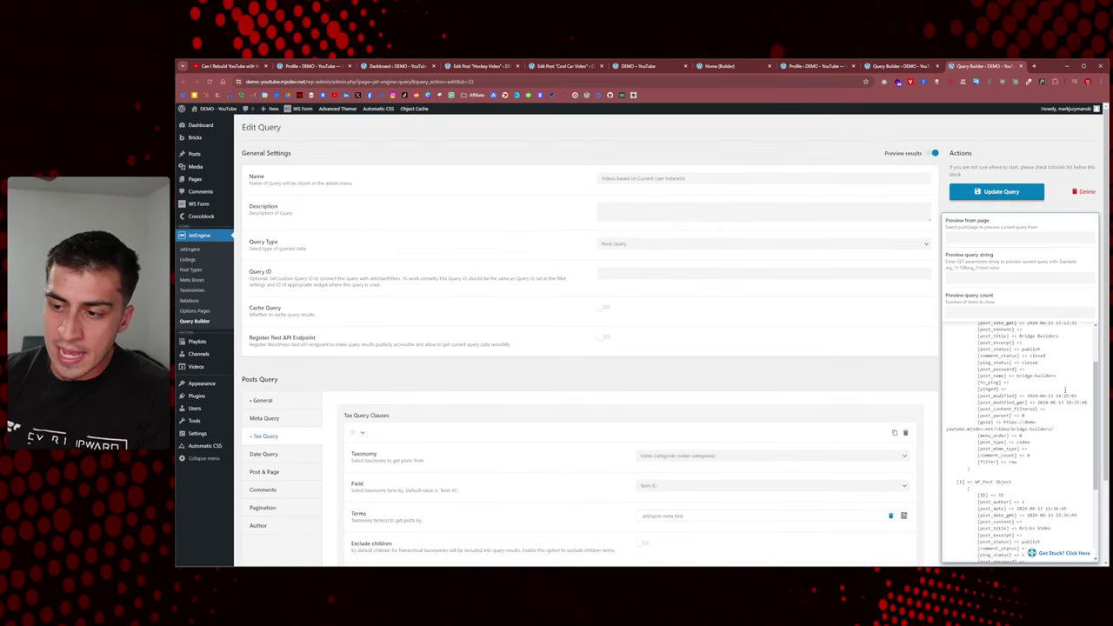
scroll(1064, 388, down, 1)
scroll(904, 391, down, 1)
scroll(905, 391, up, 1)
scroll(905, 392, down, 1)
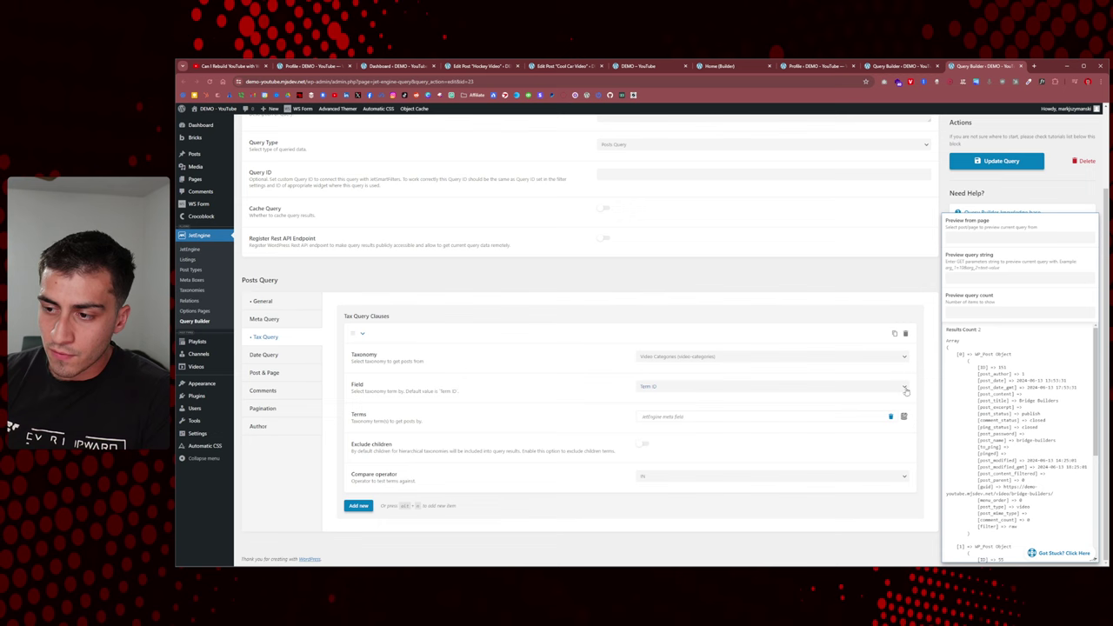
scroll(1009, 409, down, 2)
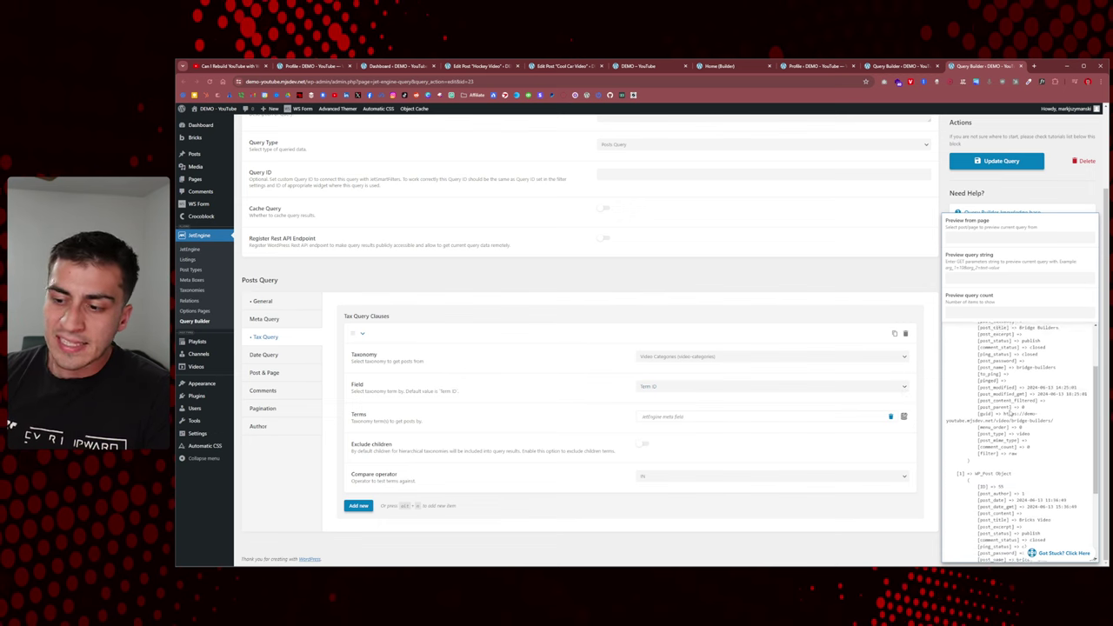
scroll(1009, 414, down, 3)
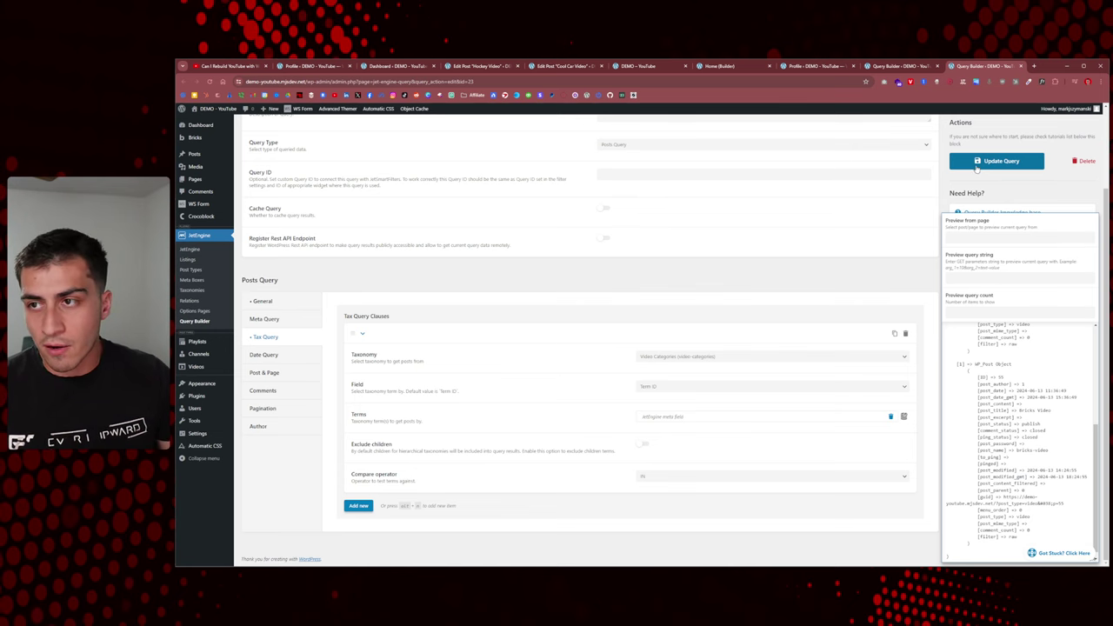
Step: Close the edit pages of the Cool Car Video and Hockey Video posts and return to the homepage builder
click(718, 68)
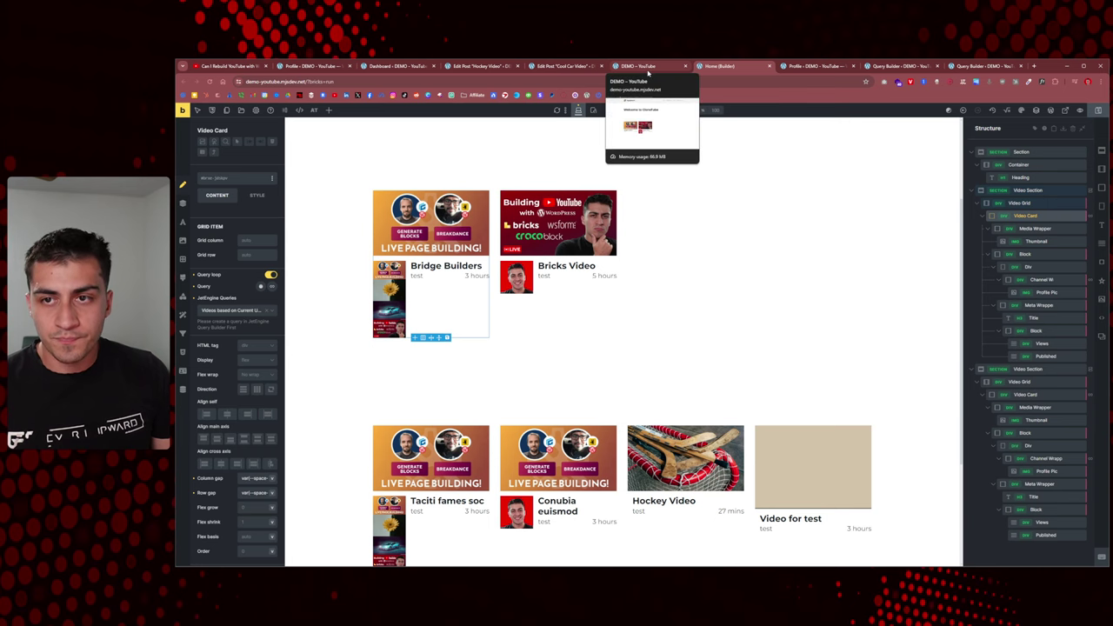
scroll(631, 247, up, 2)
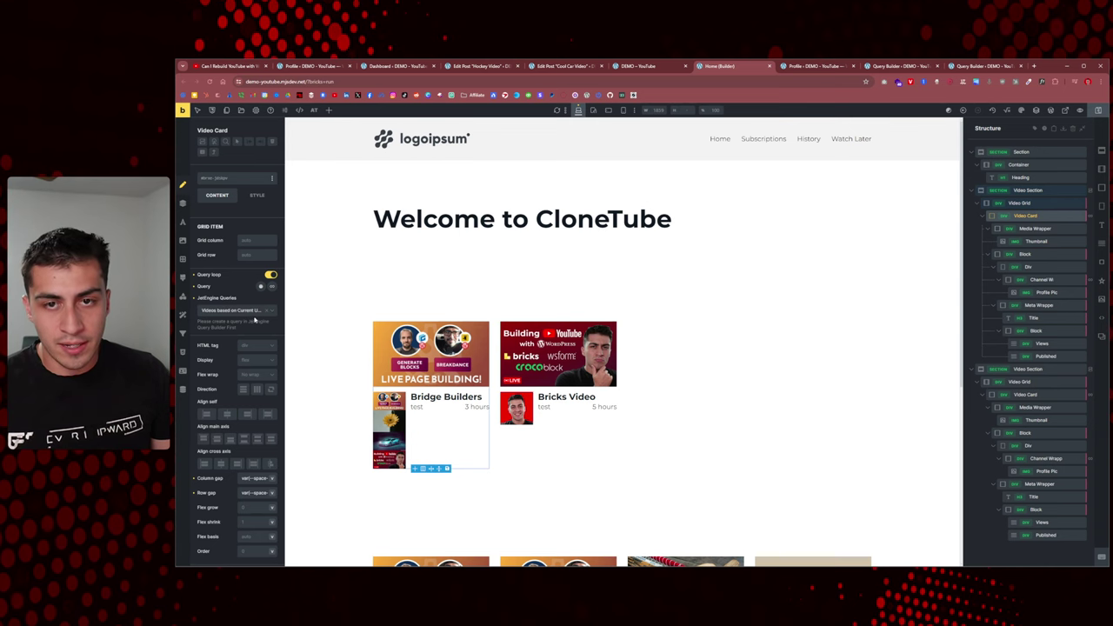
click(481, 66)
click(563, 66)
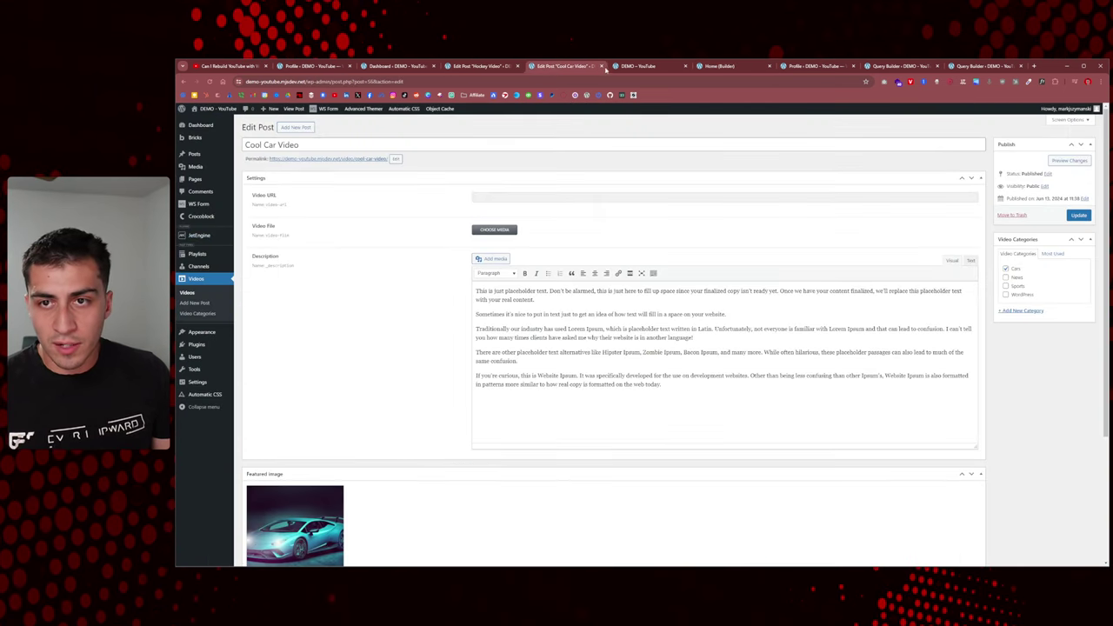
click(601, 66)
click(476, 67)
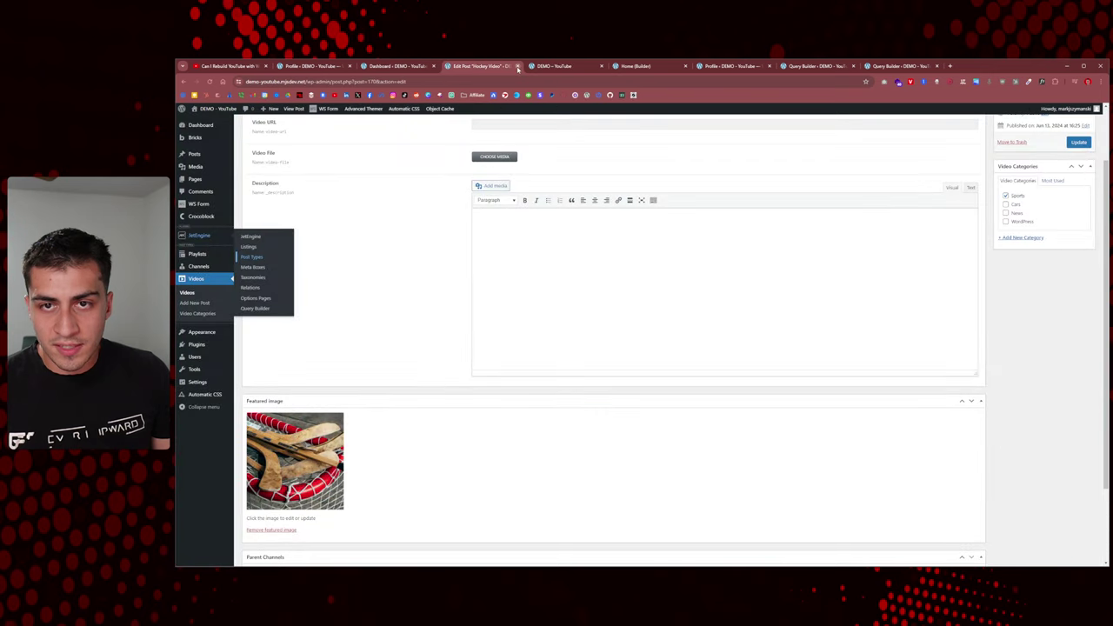
scroll(1103, 278, up, 1)
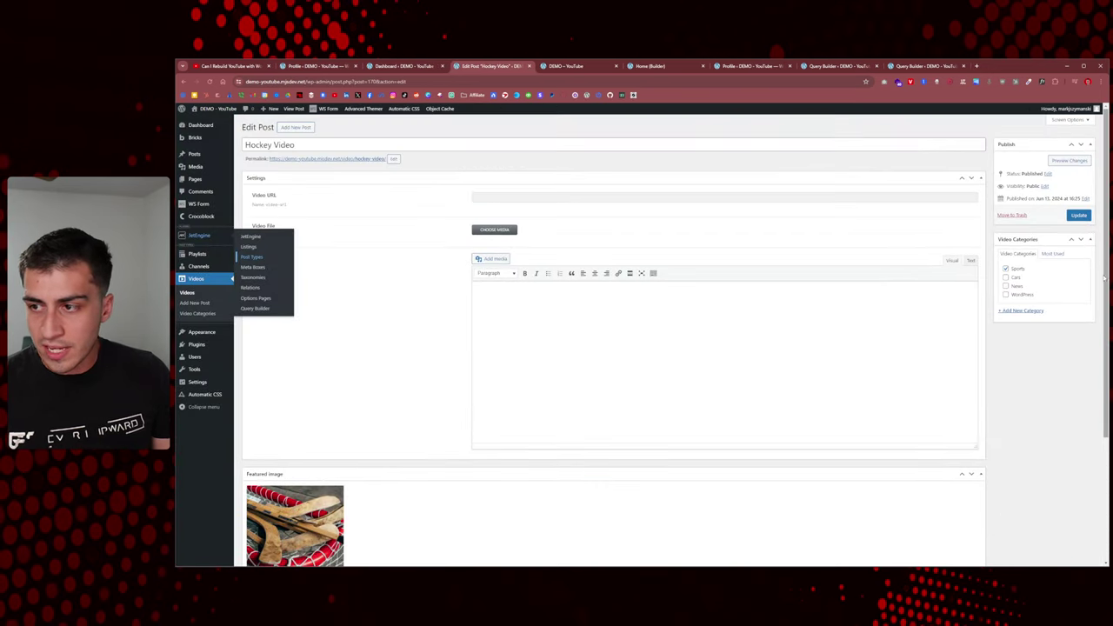
click(528, 67)
click(587, 66)
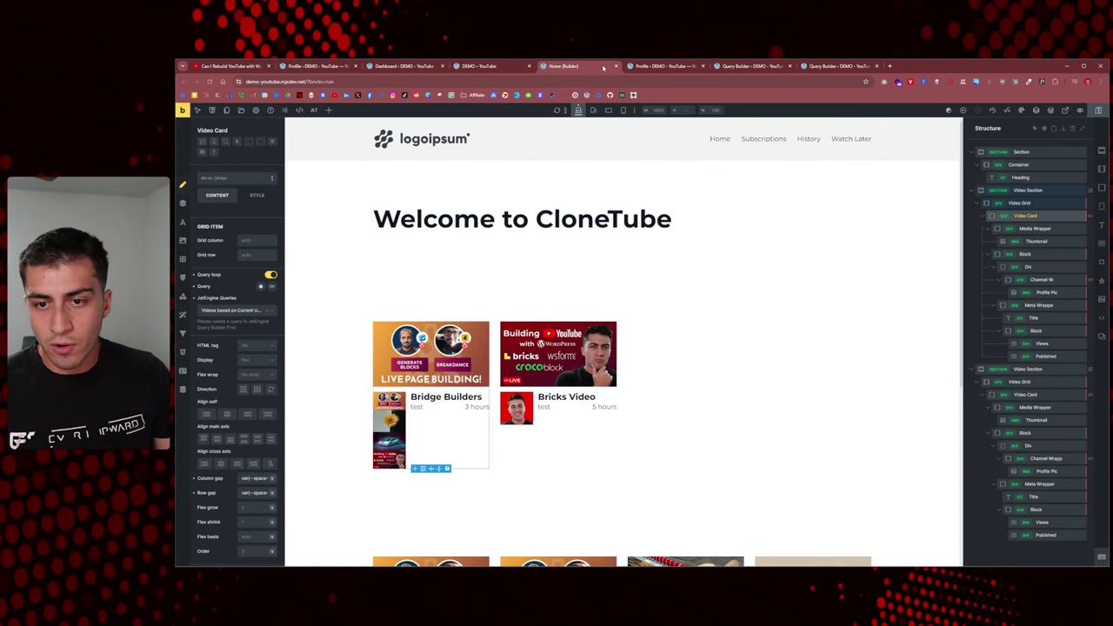
Step: Close both Query Builder pages and reload the live CloneTube homepage
click(665, 66)
click(749, 66)
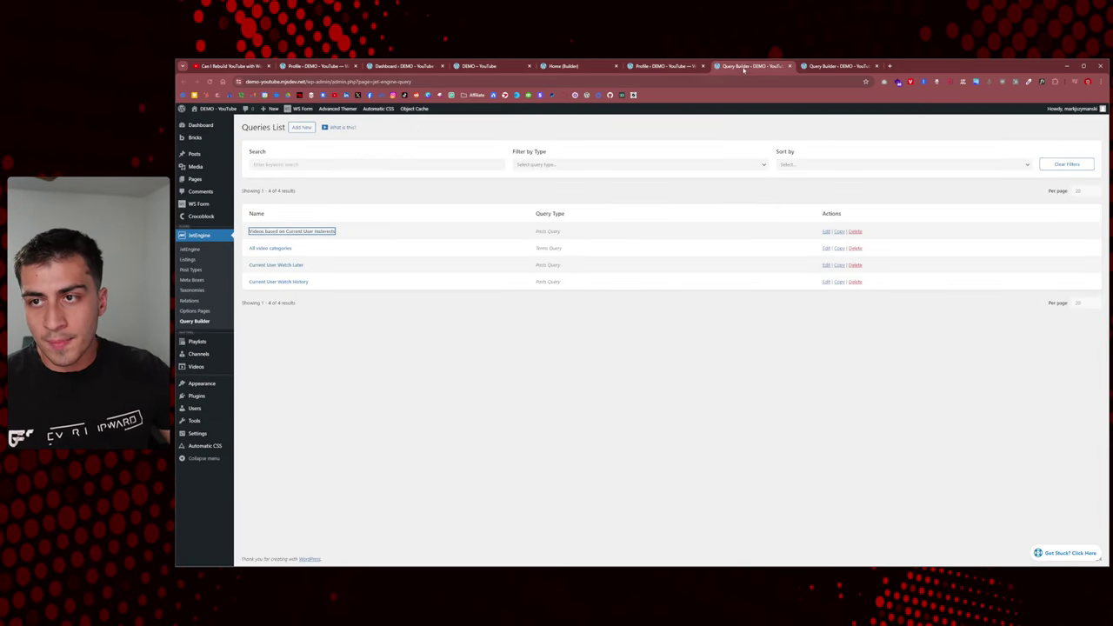
click(788, 66)
click(788, 66)
click(482, 66)
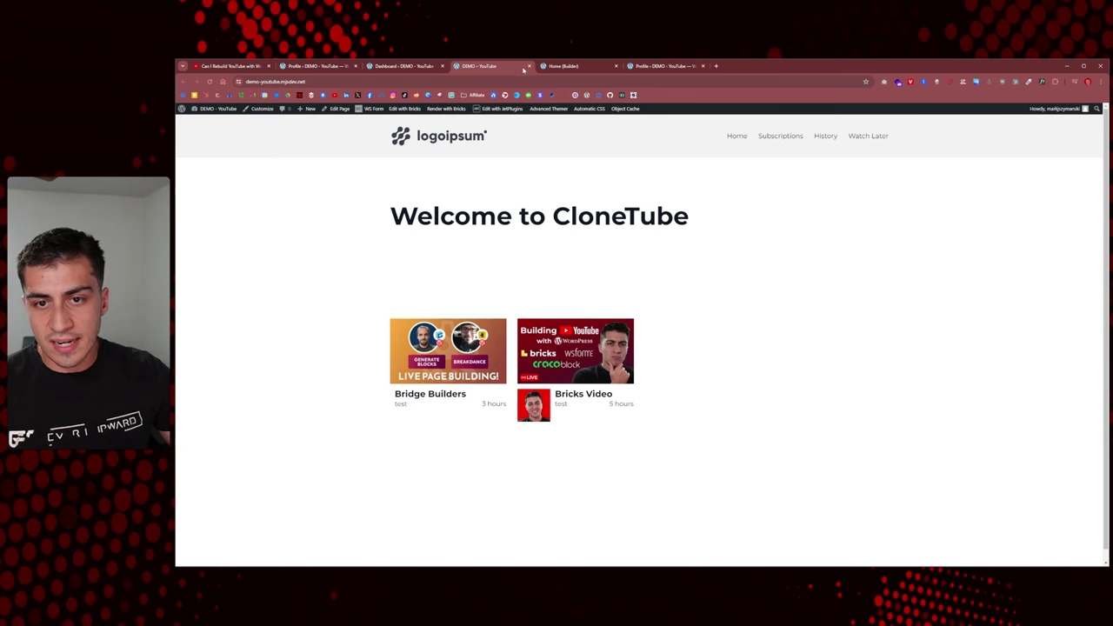
right_click(265, 256)
click(297, 282)
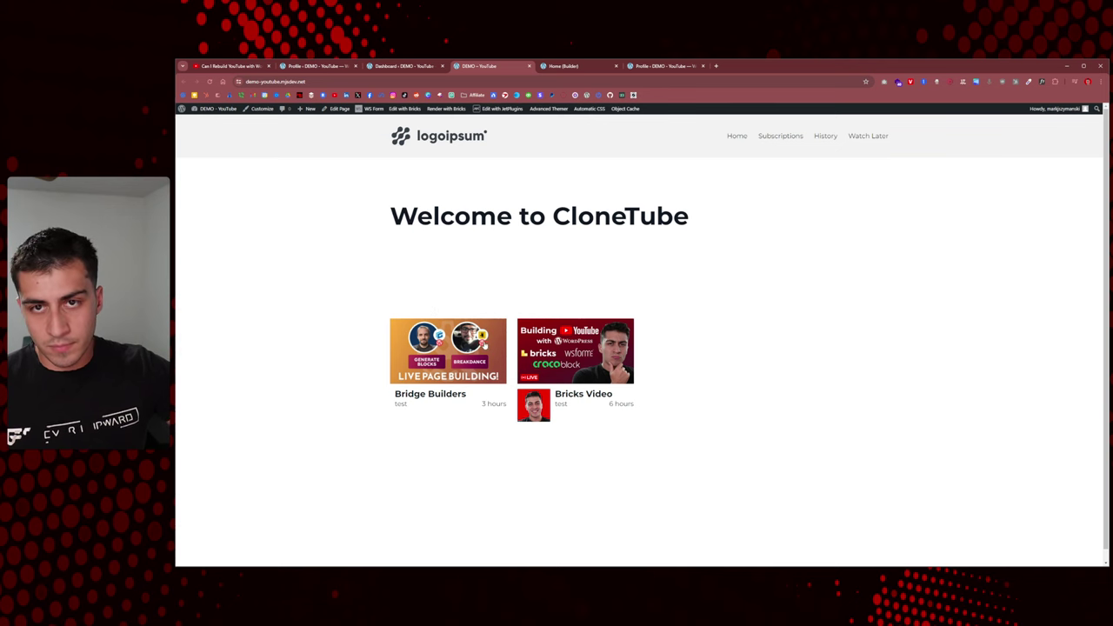
Step: Reorder the browser tabs so the homepage builder, user profile and live homepage follow one another
drag(665, 66, 579, 66)
click(665, 66)
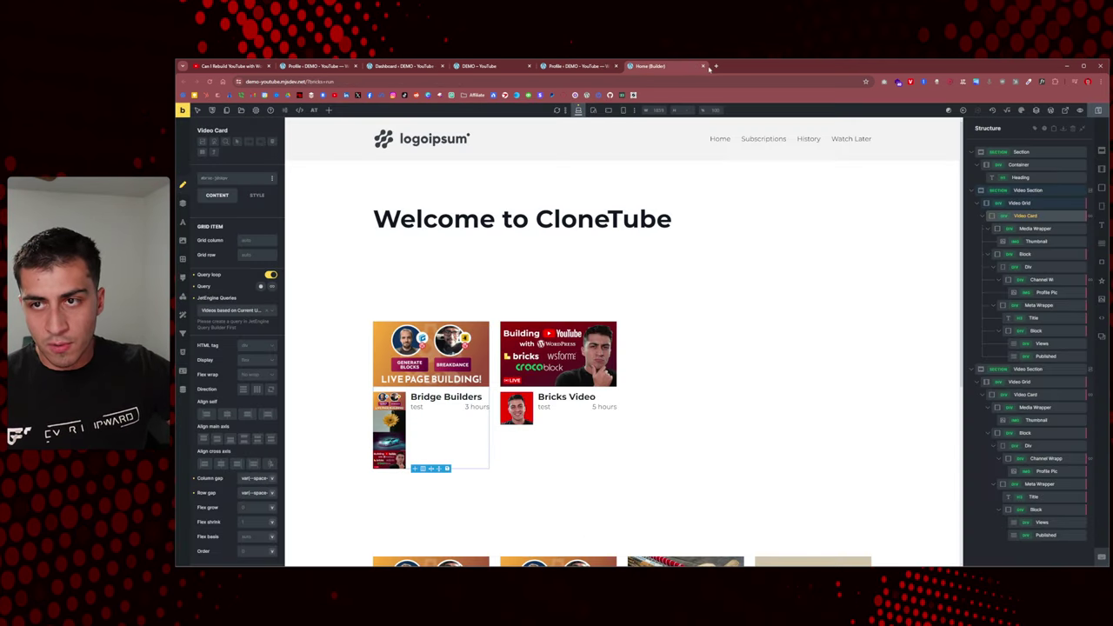
key(Escape)
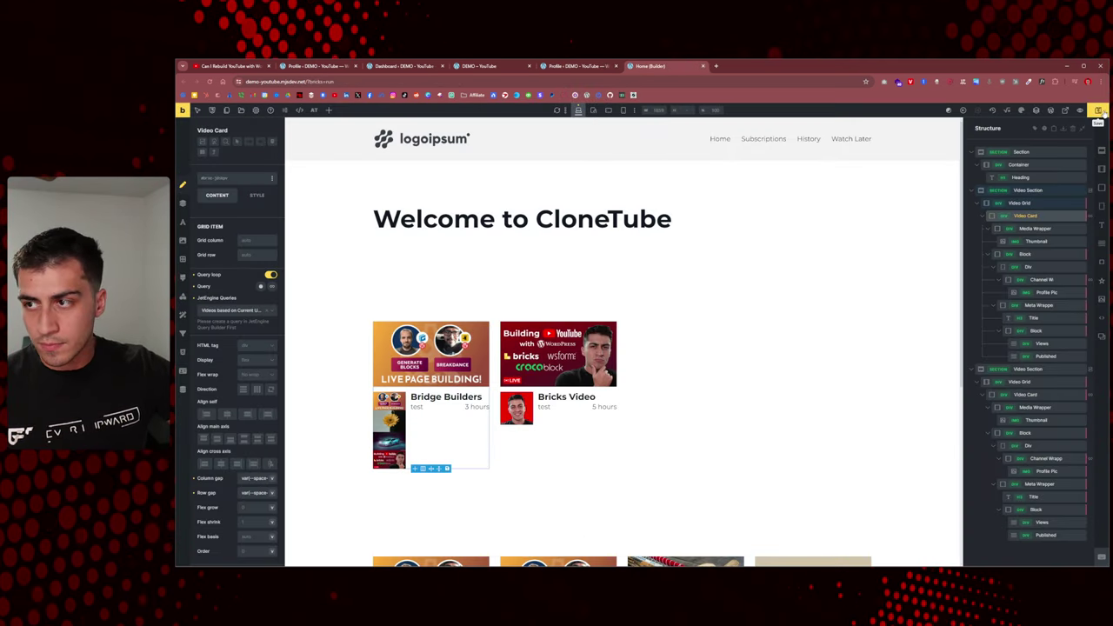
drag(665, 66, 486, 66)
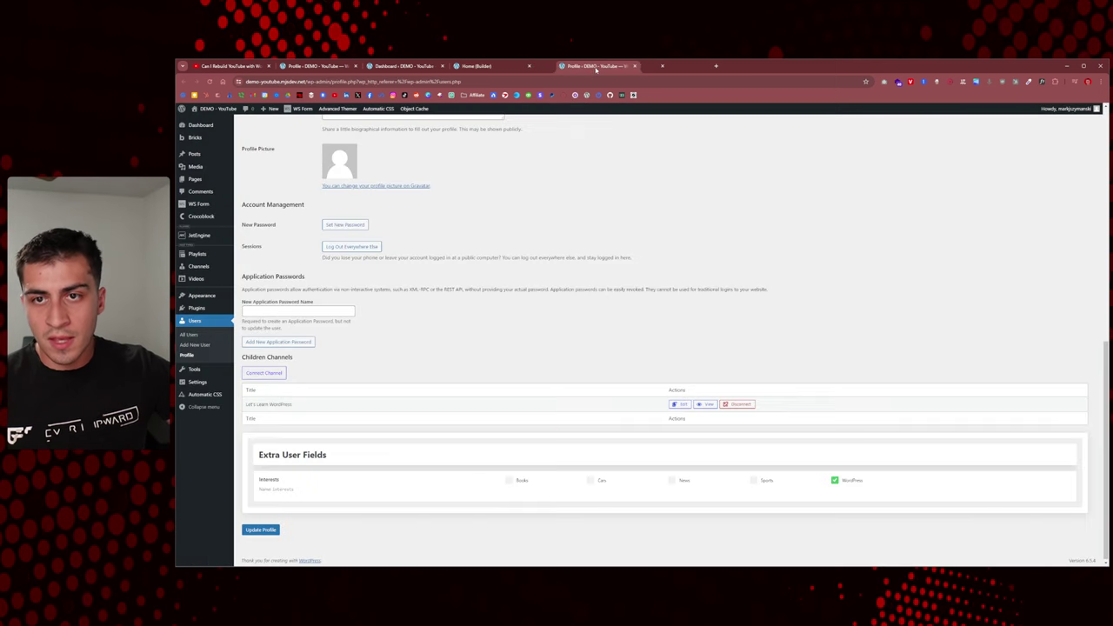
drag(665, 66, 598, 67)
Step: Update the administrator's profile with WordPress as the only interest and reload the live homepage
click(261, 530)
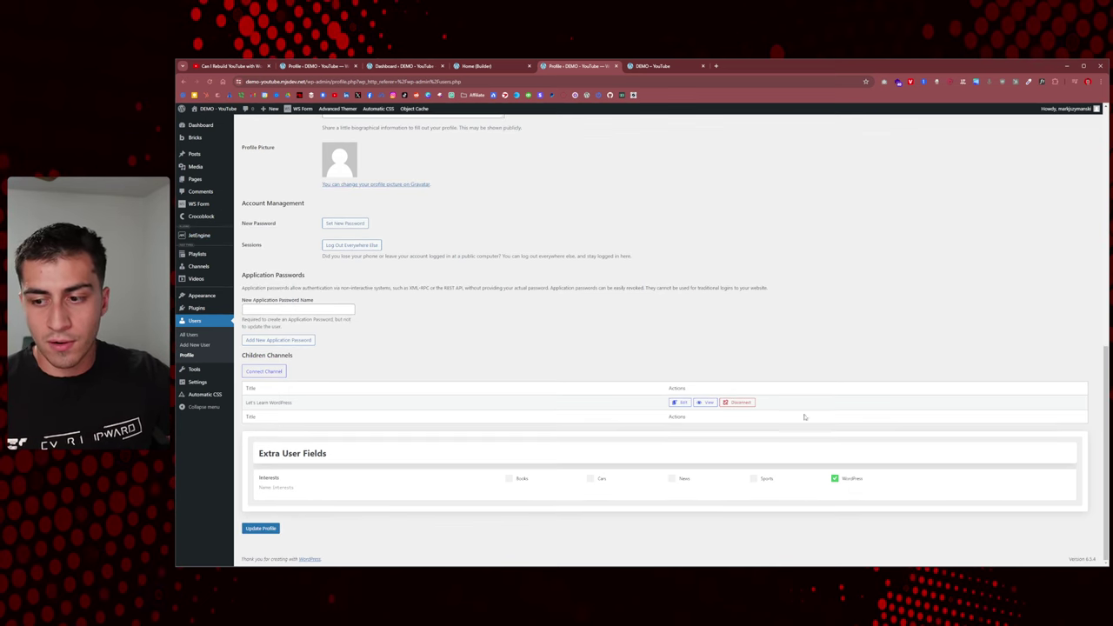
click(681, 66)
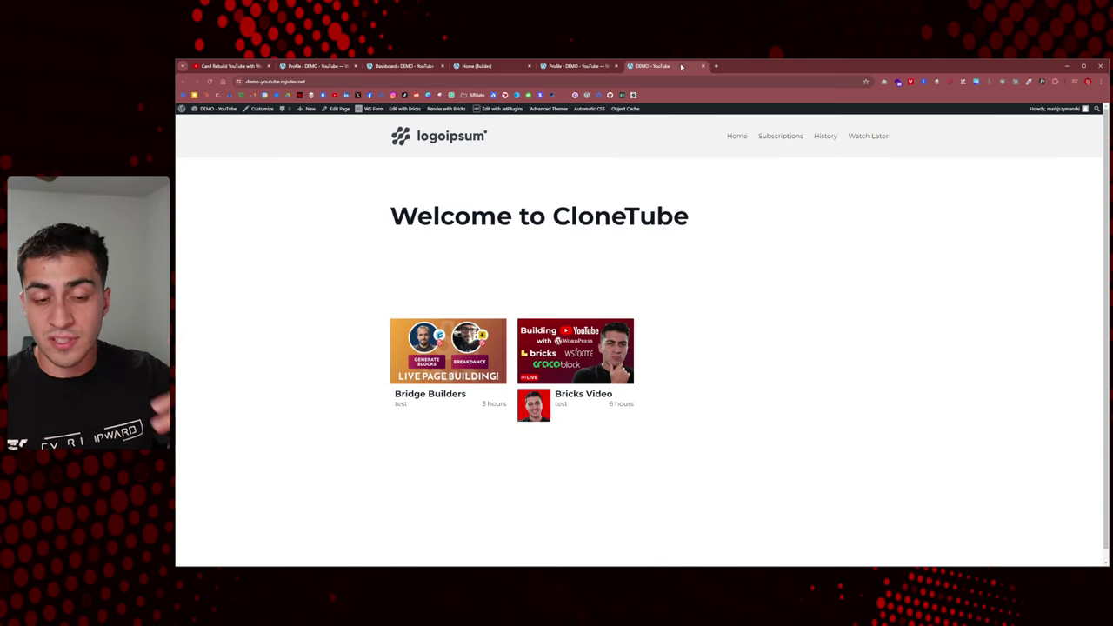
right_click(754, 259)
click(794, 290)
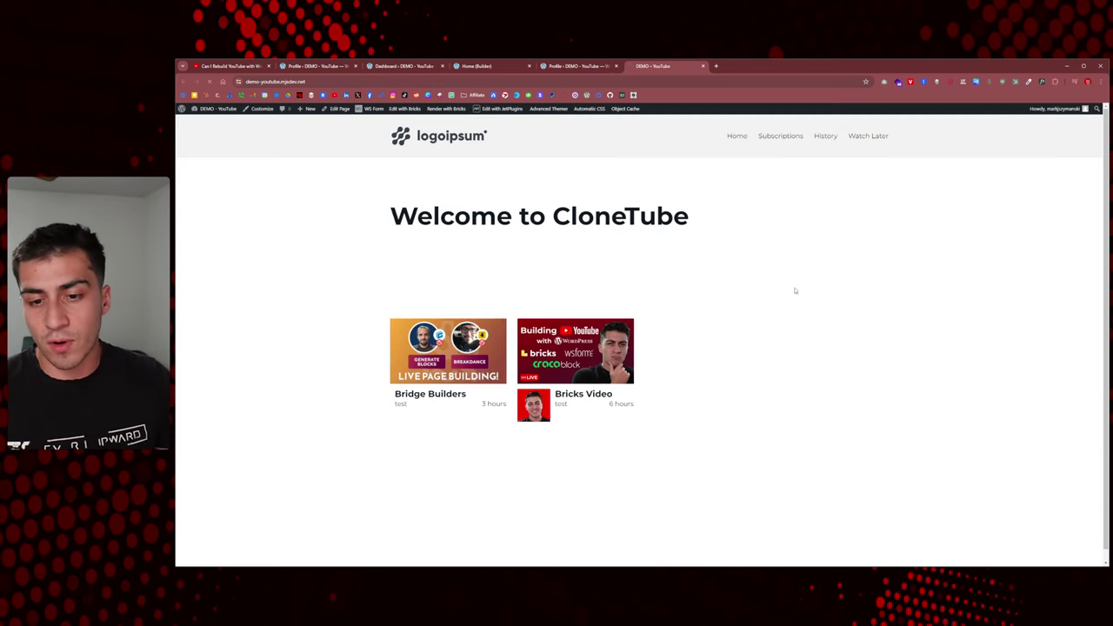
Step: Replace WordPress with Cars in the administrator's profile interests and update the profile
click(483, 66)
click(573, 67)
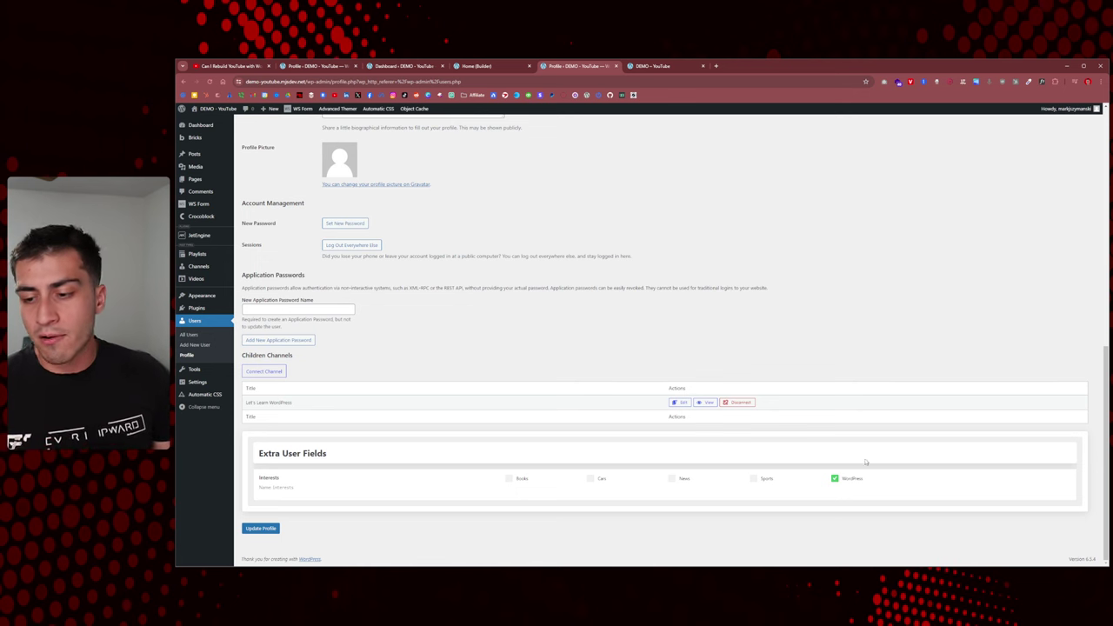
click(834, 478)
click(590, 478)
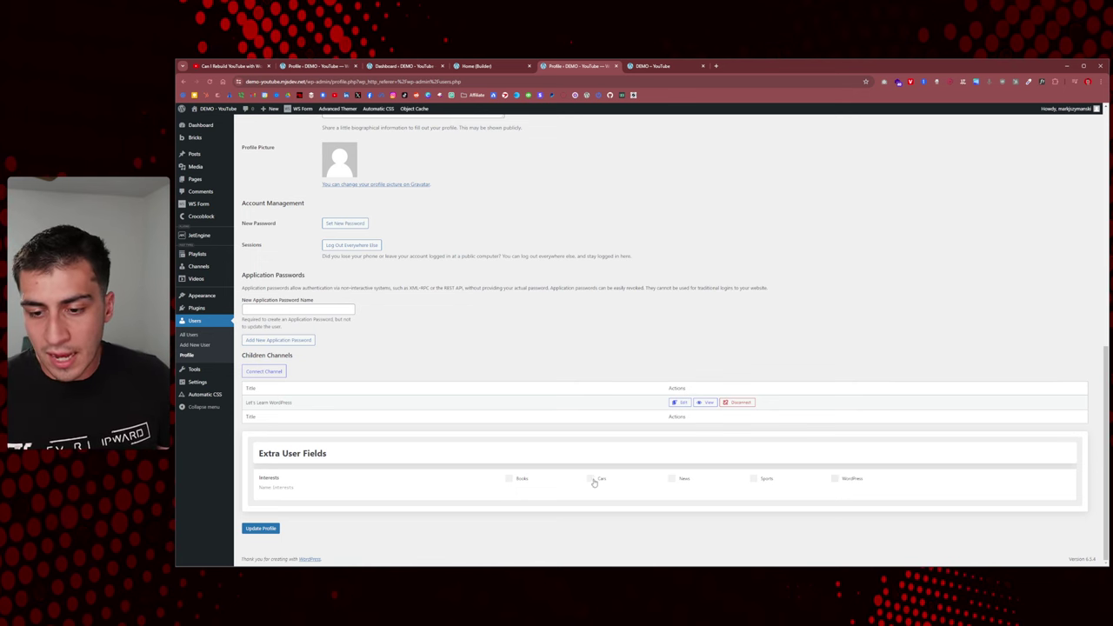
click(261, 528)
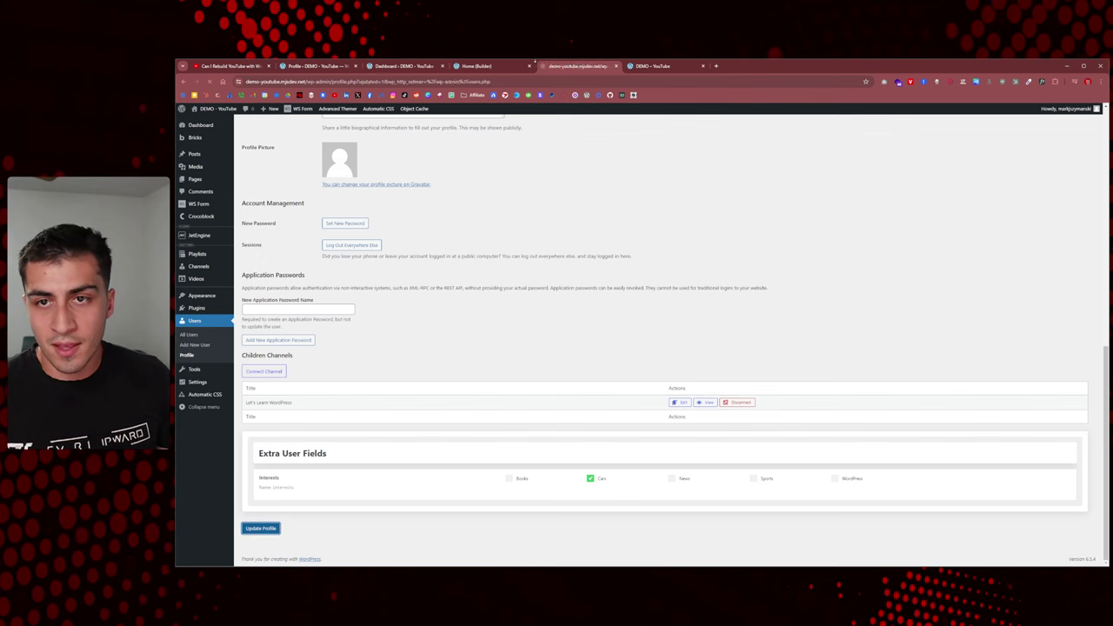
Step: Reload the live homepage to check which videos it shows for the Cars interest
click(639, 66)
right_click(616, 204)
click(643, 236)
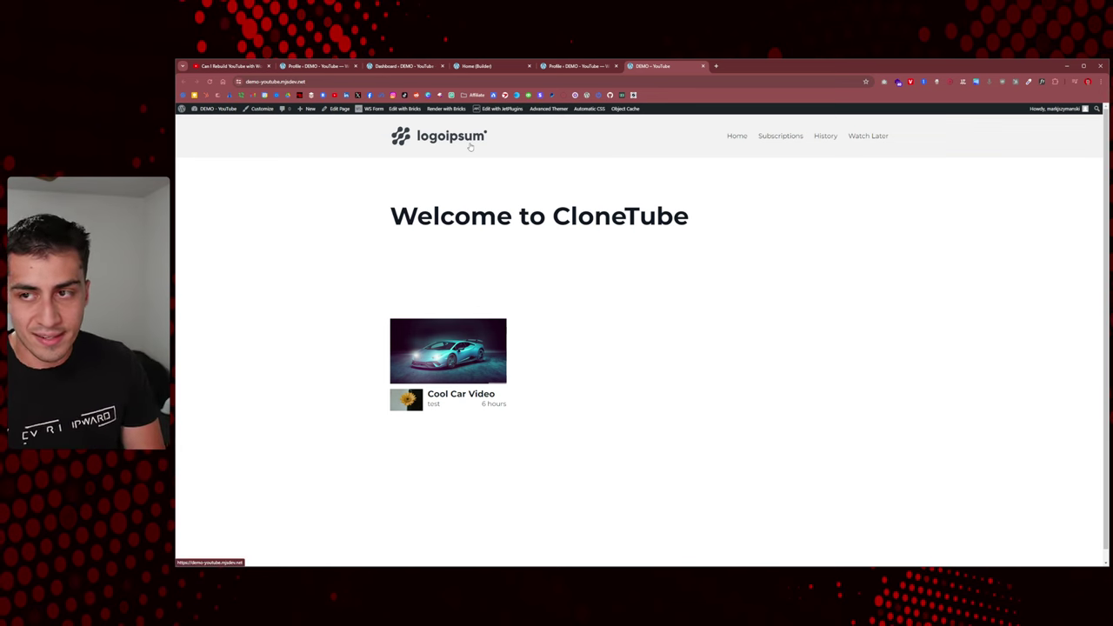
Step: Switch to the second test user's browser window, select Sports in that user's profile interests and update the profile
key(alt+Tab)
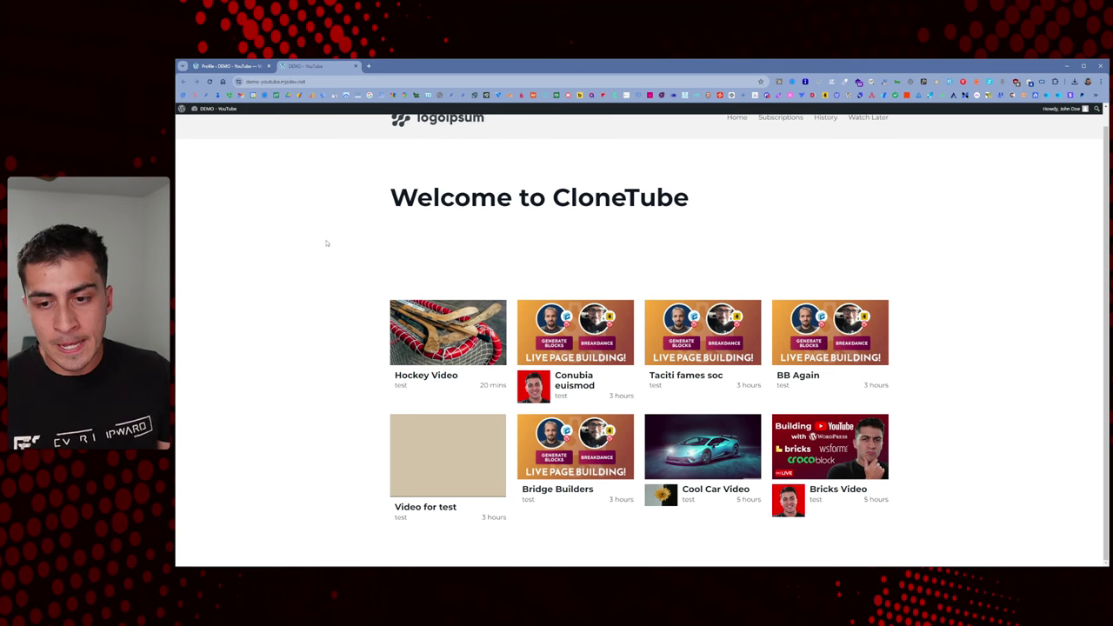
click(224, 67)
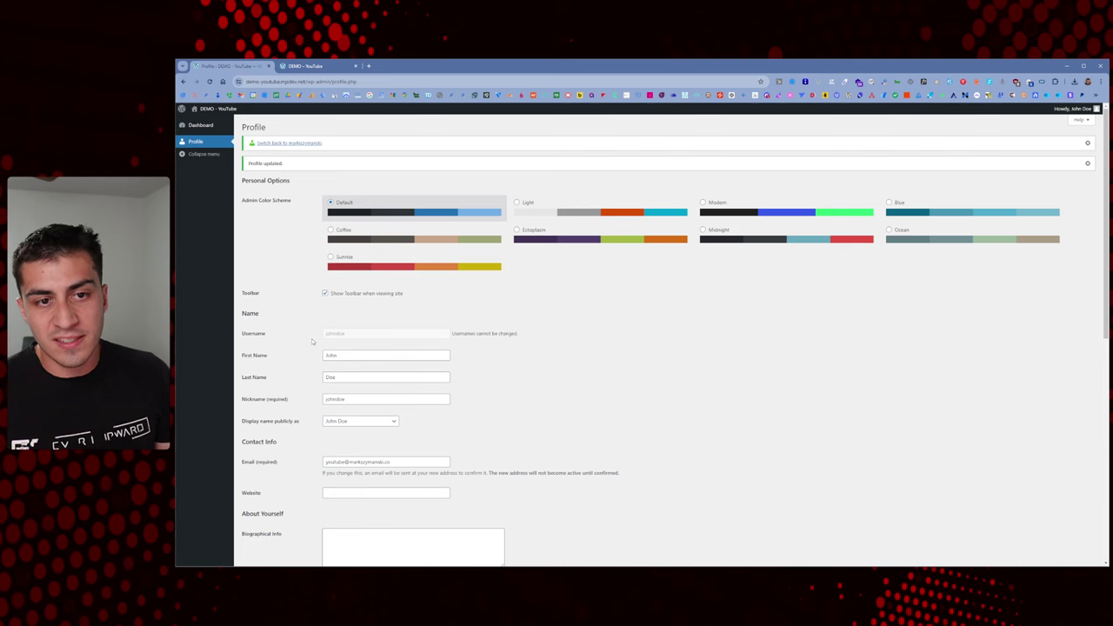
scroll(311, 340, down, 8)
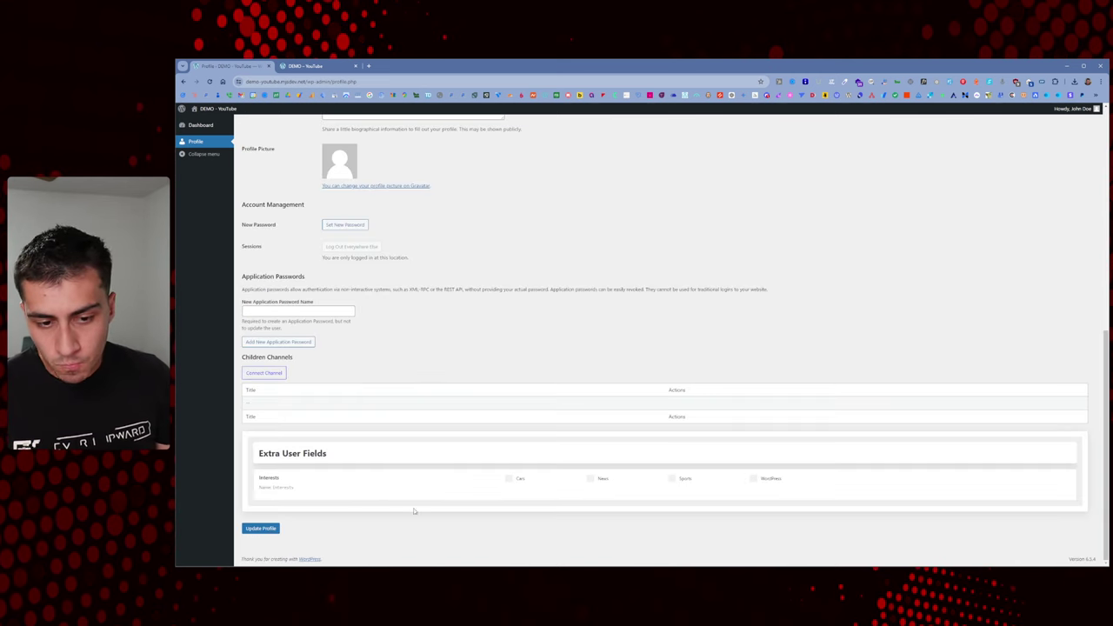
click(671, 479)
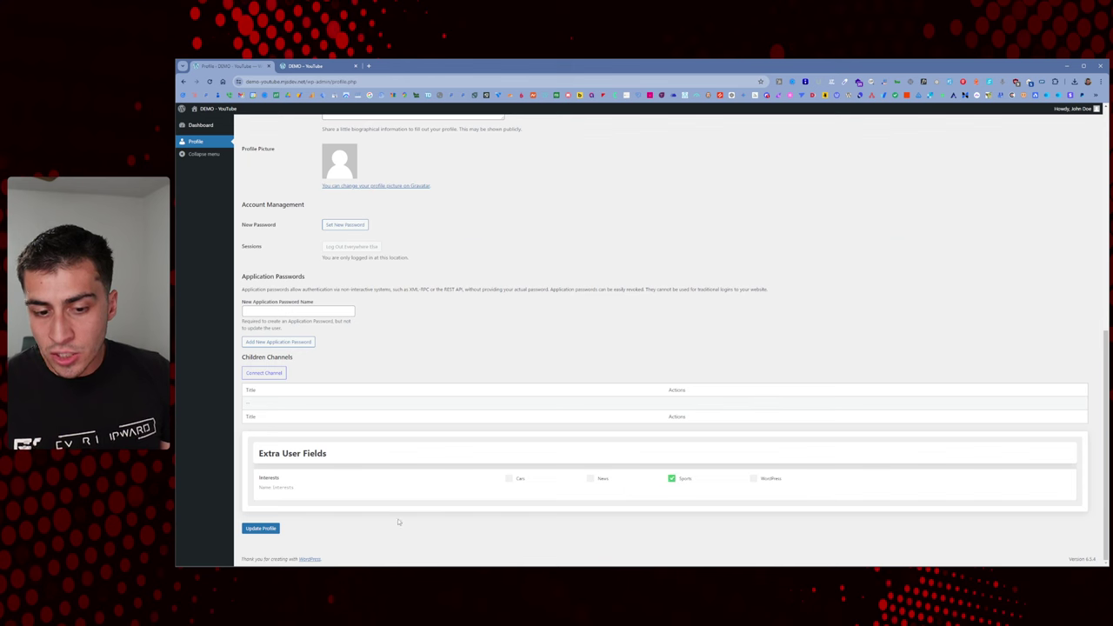
click(273, 529)
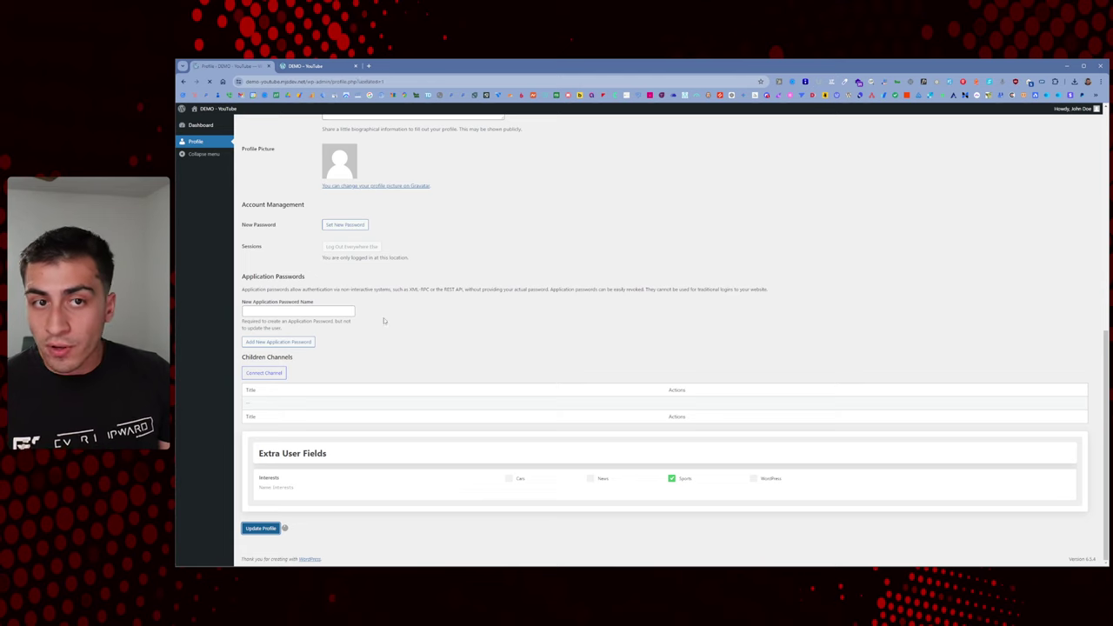
Step: Reload the second test user's homepage to check which videos match the Sports interest
click(318, 67)
right_click(312, 208)
click(338, 237)
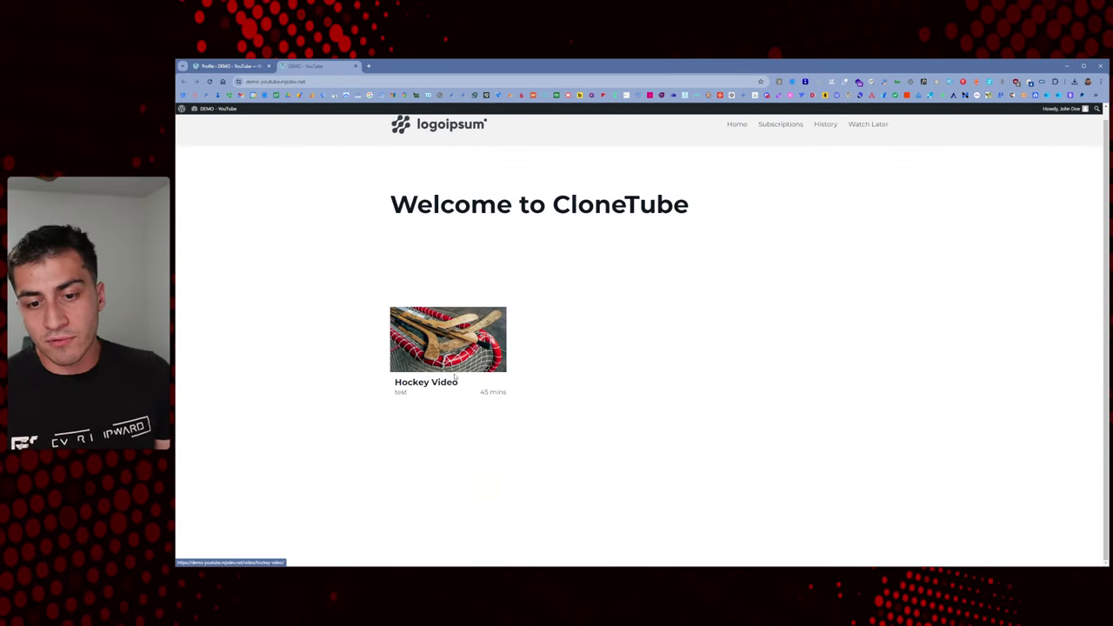
Step: Add Books to the second test user's interests alongside Sports and update the profile
click(228, 66)
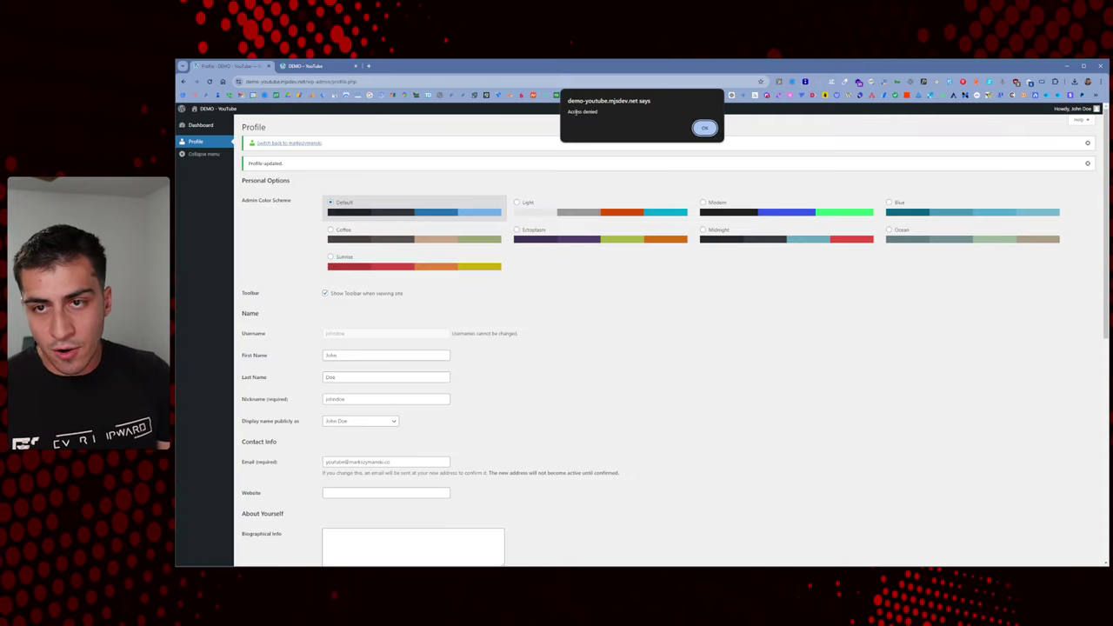
click(704, 128)
scroll(373, 457, down, 10)
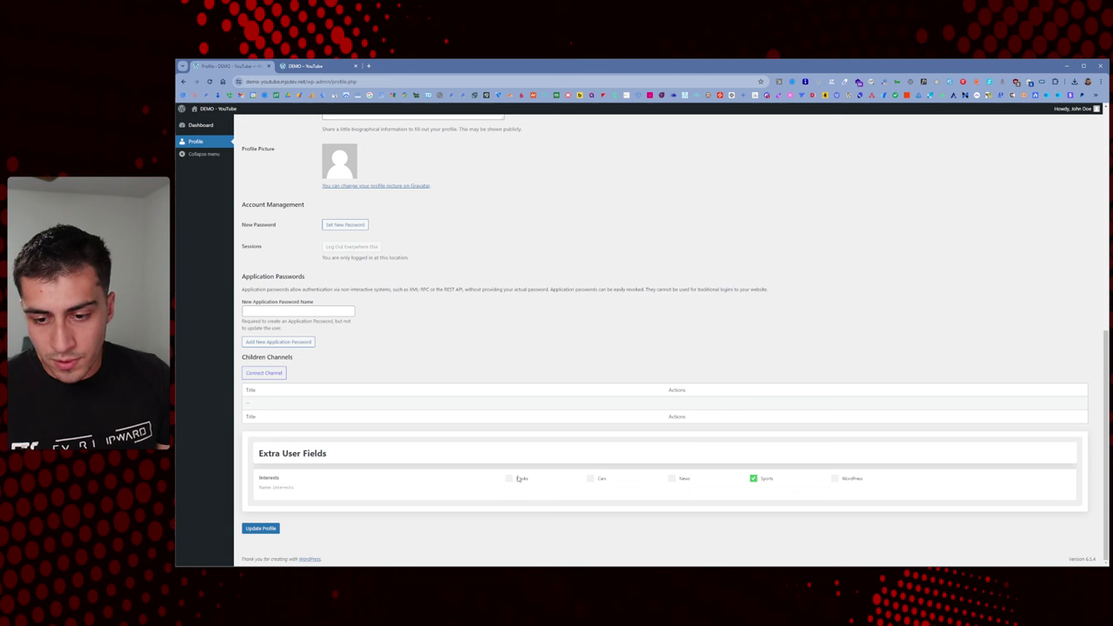
click(509, 478)
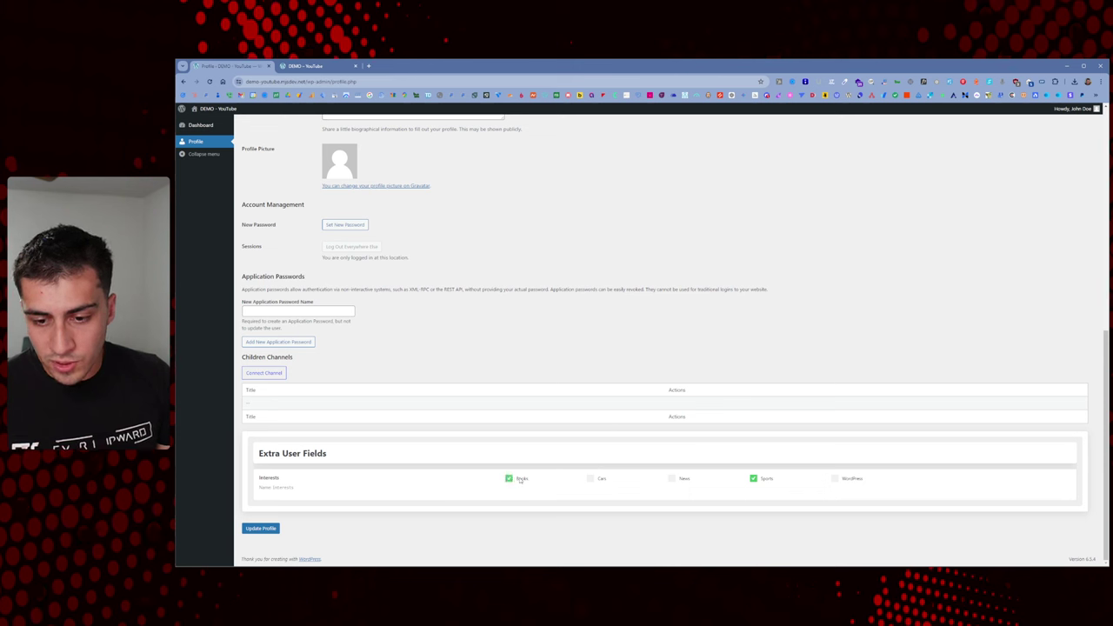
click(260, 528)
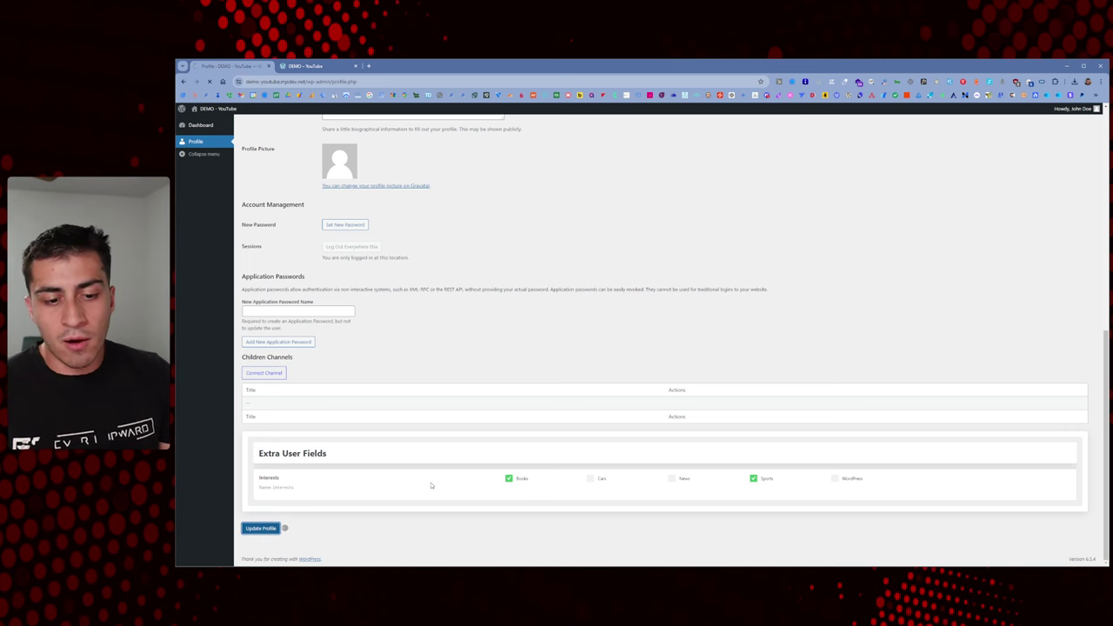
Step: Replace Books with Cars in the second test user's interests, keeping Sports, and update the profile
click(704, 128)
scroll(498, 508, down, 15)
click(509, 478)
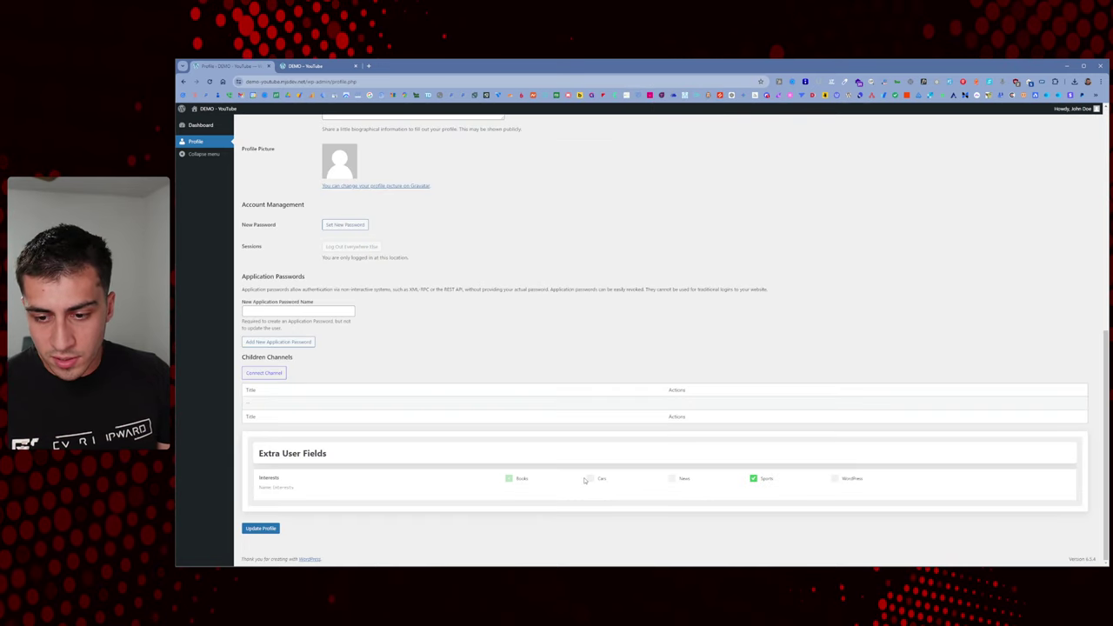
click(590, 478)
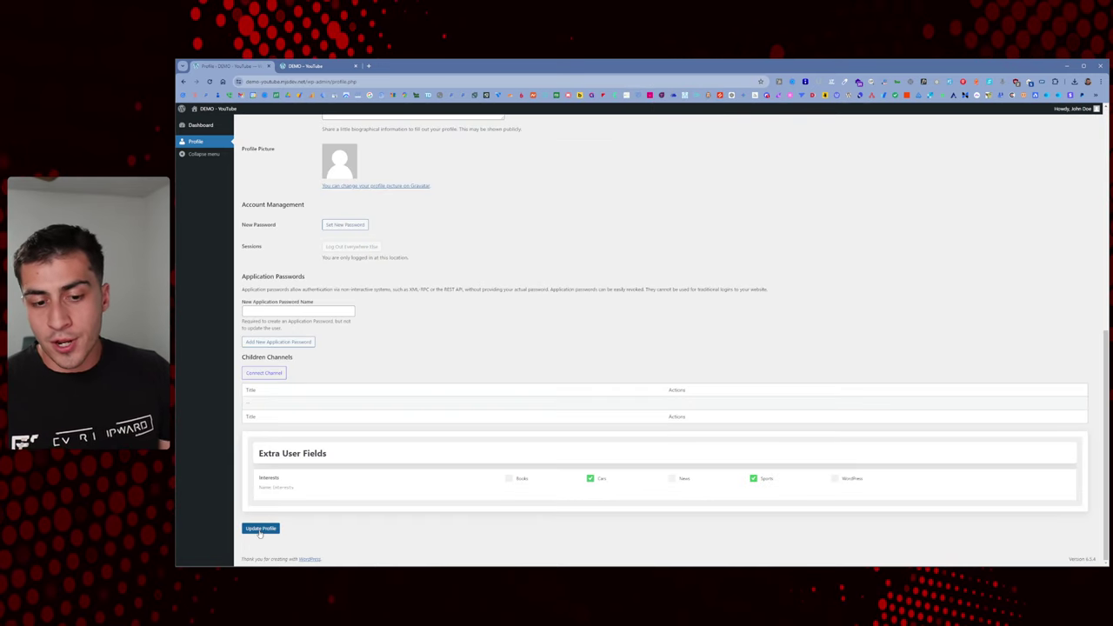
click(259, 528)
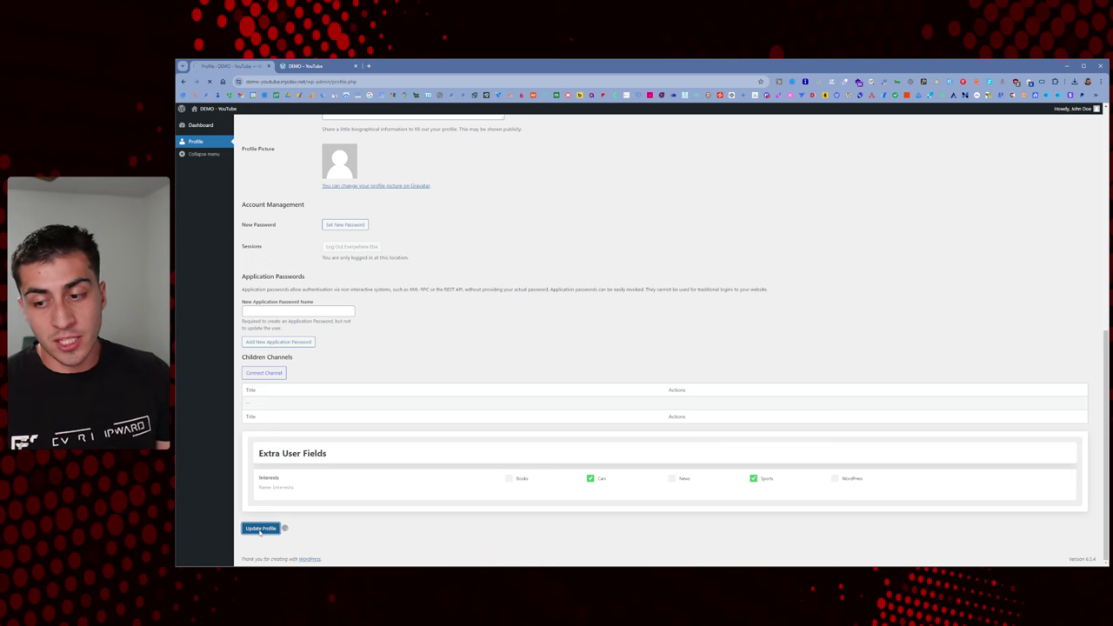
Step: Reload the second test user's homepage to check the videos shown for Cars and Sports
click(308, 66)
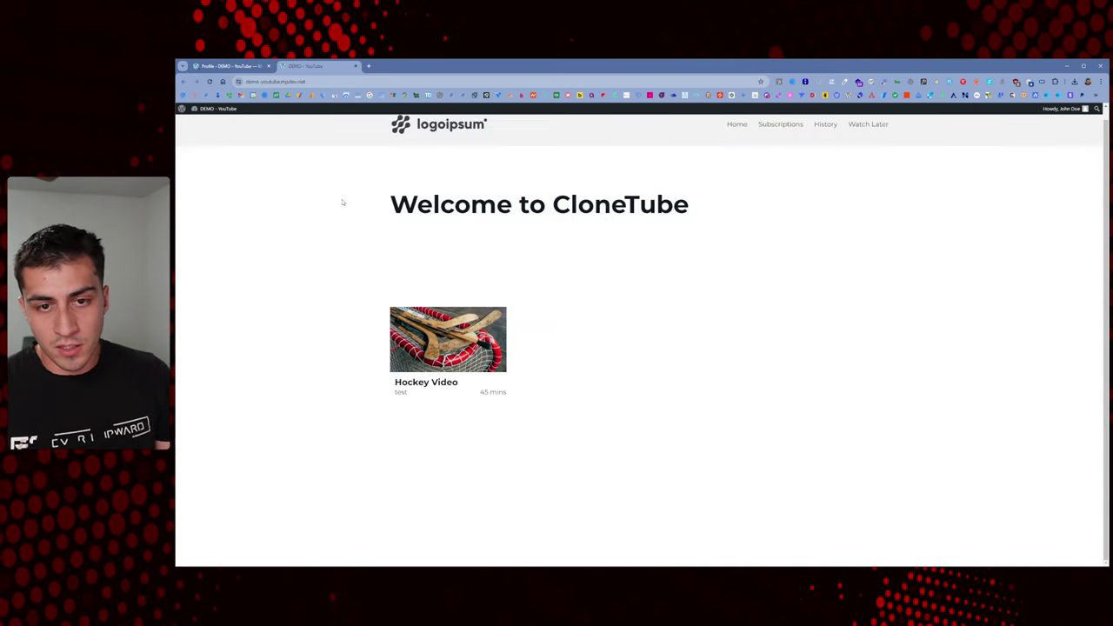
right_click(342, 200)
click(363, 230)
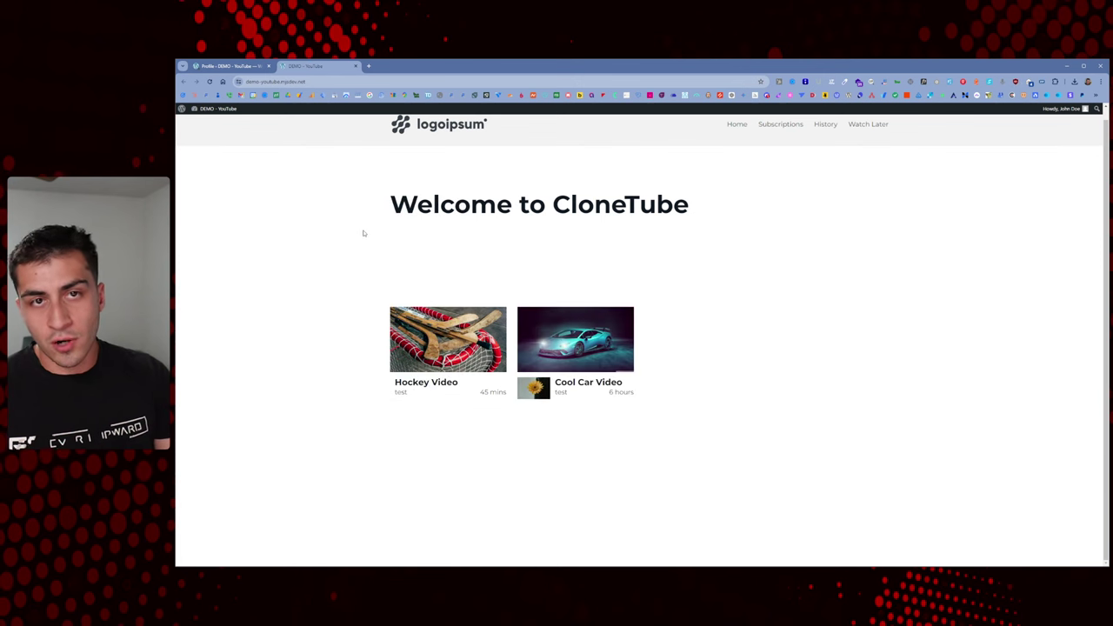
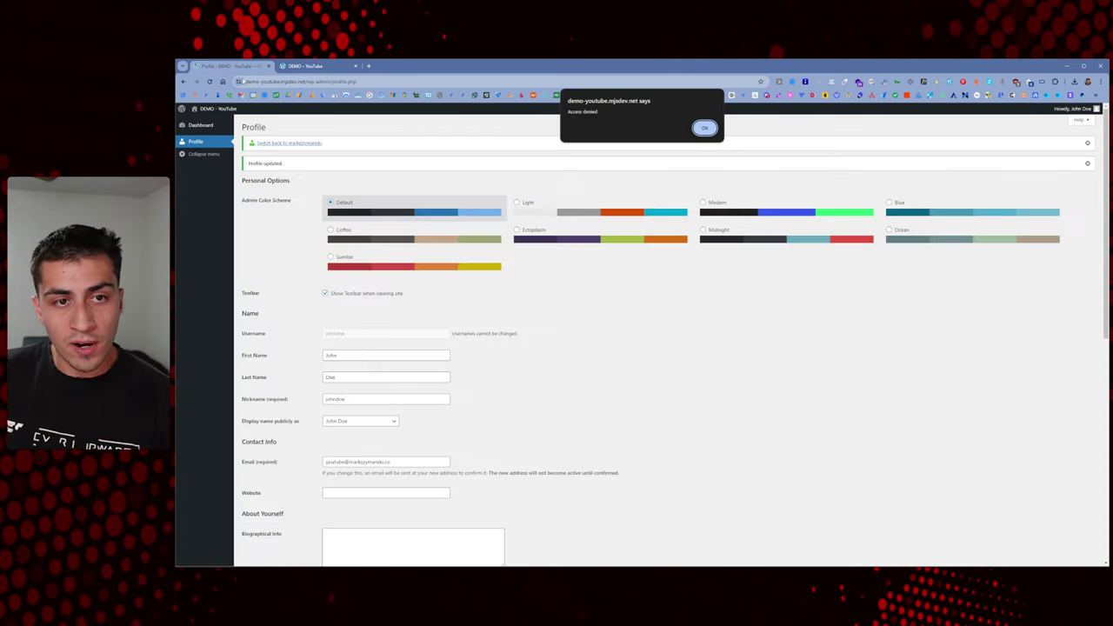
Step: Remove Cars and Sports from the second test user's interests so none is selected, and update the profile
click(702, 127)
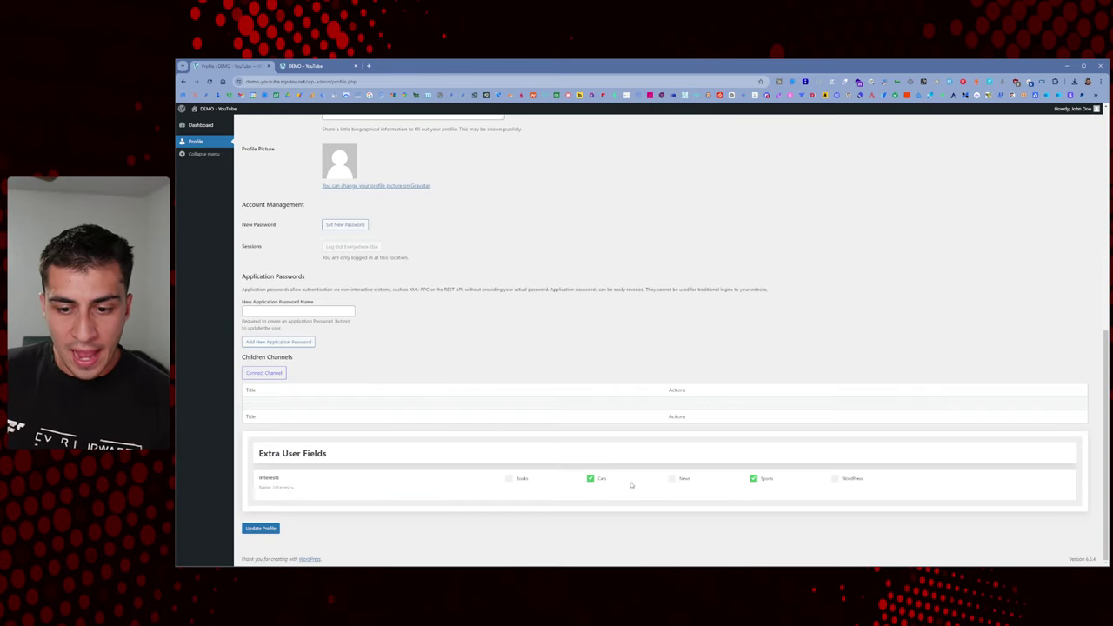
click(596, 483)
click(753, 479)
click(261, 528)
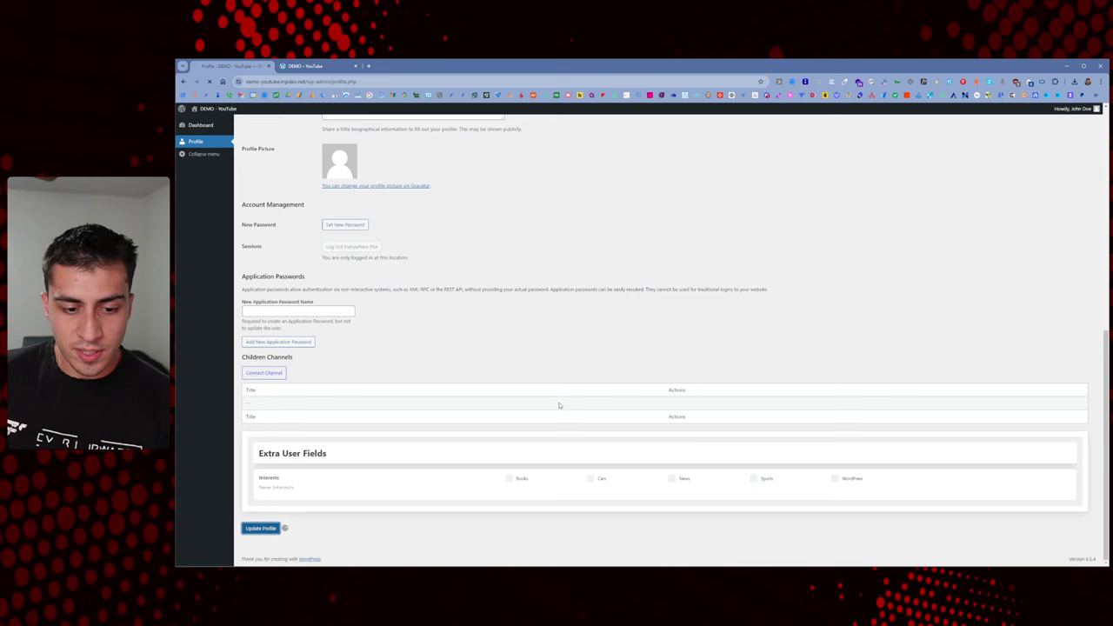
Step: Reload the second test user's homepage to check which videos are shown when no interests are selected
key(ctrl+Tab)
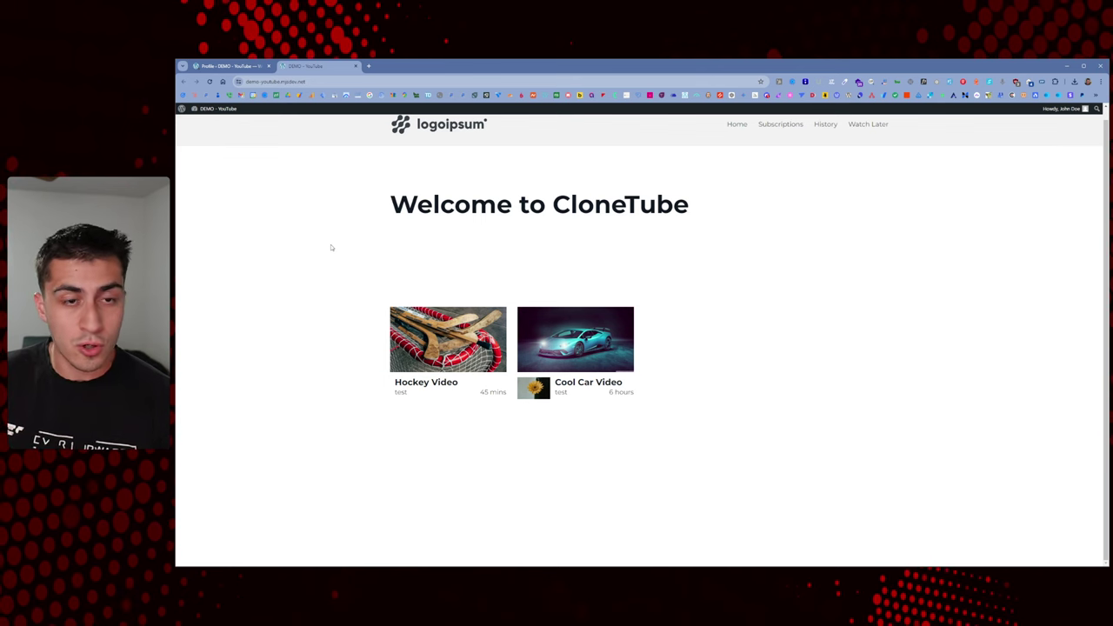
right_click(330, 248)
click(345, 271)
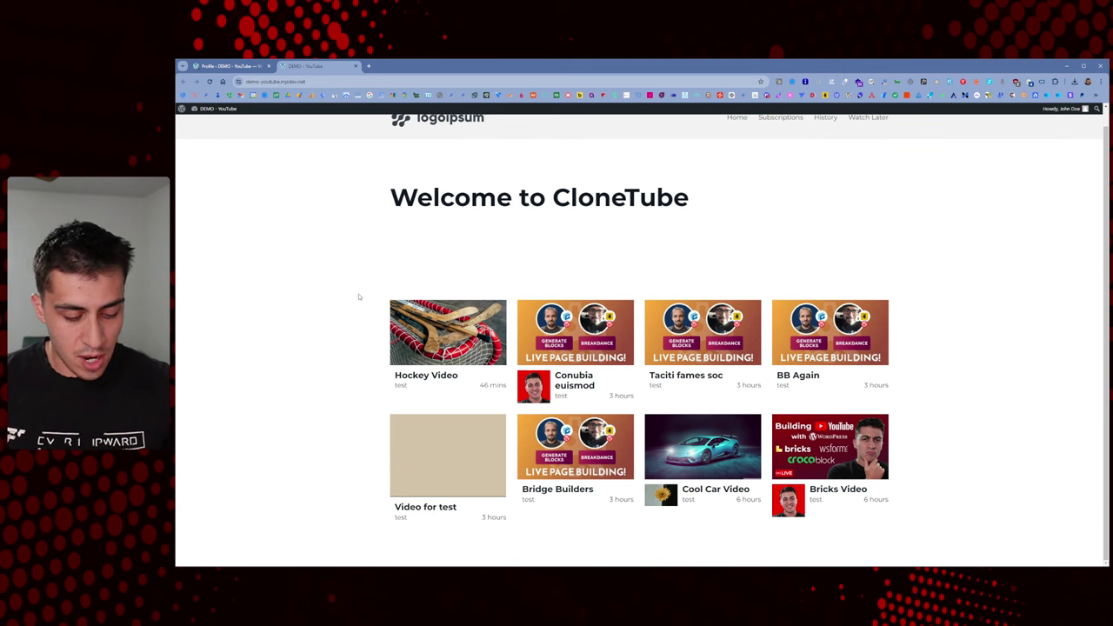
Step: Return to the homepage in the Bricks builder and open the query loop settings of the first section's Video Card
key(alt+Tab)
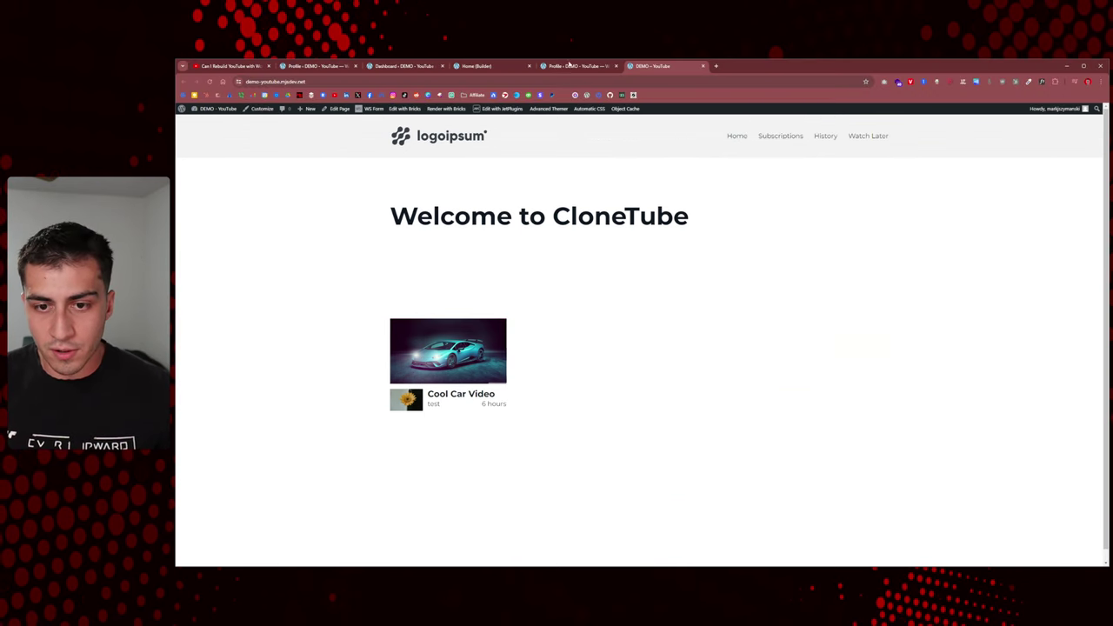
click(570, 66)
click(483, 65)
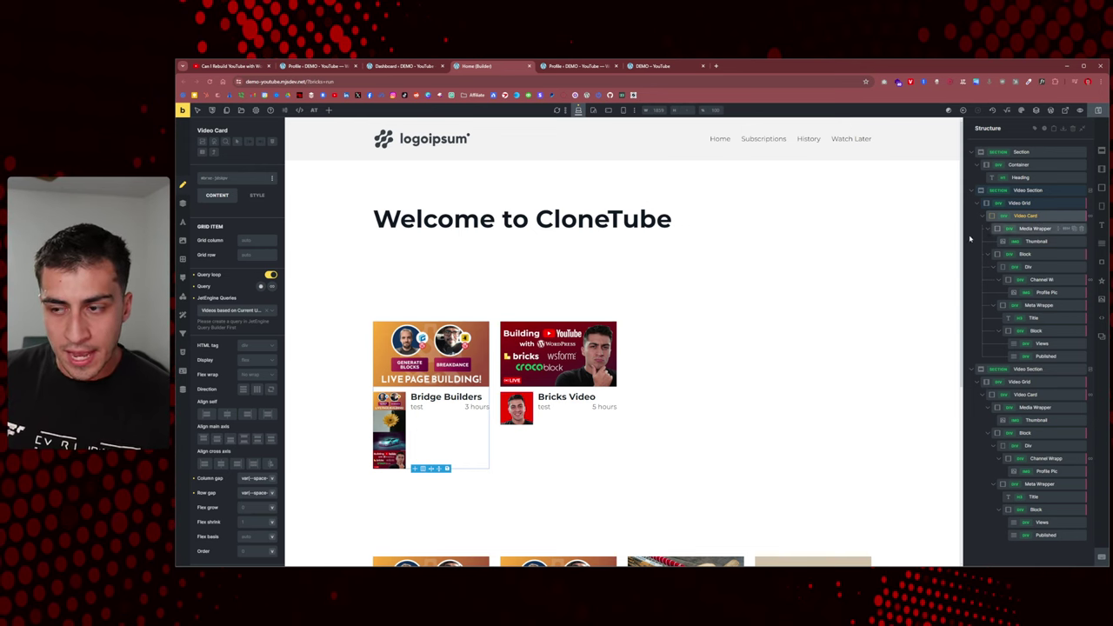
click(273, 287)
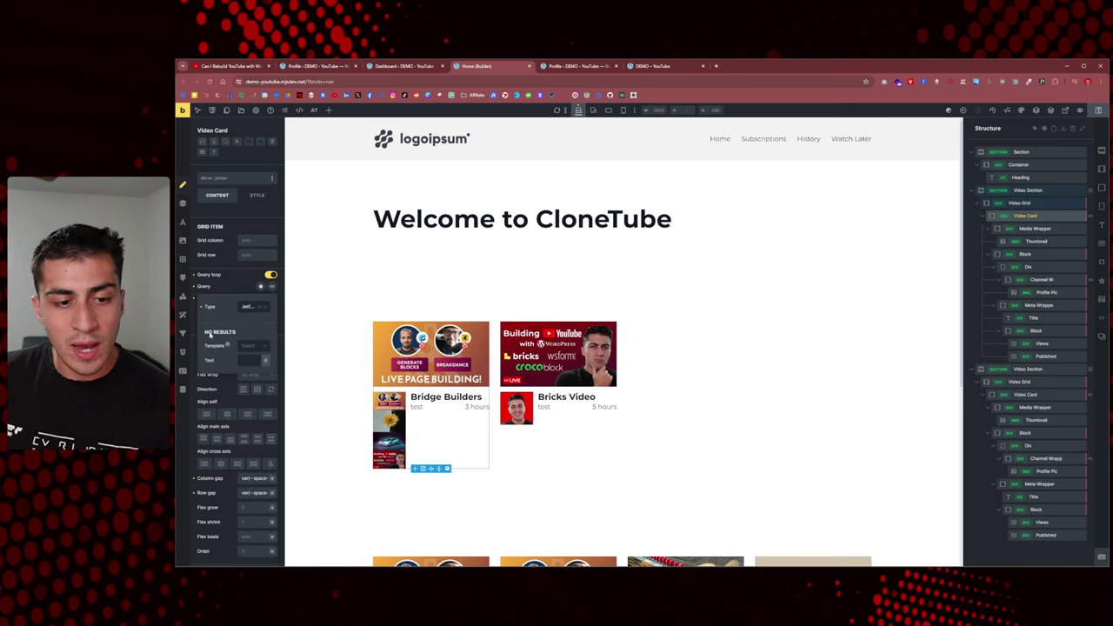